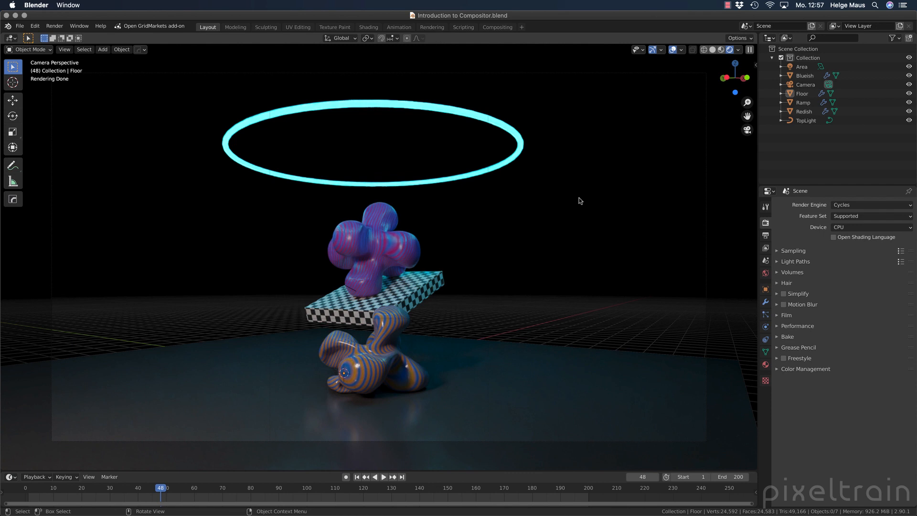
Play the animation from its first frame, stop playback, and go to frame 50.
left_click(357, 477)
left_click(382, 479)
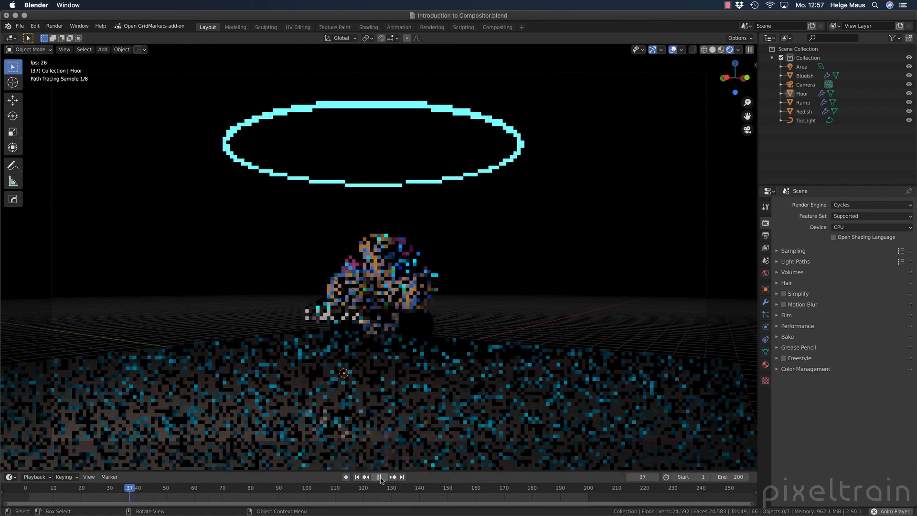
left_click(381, 478)
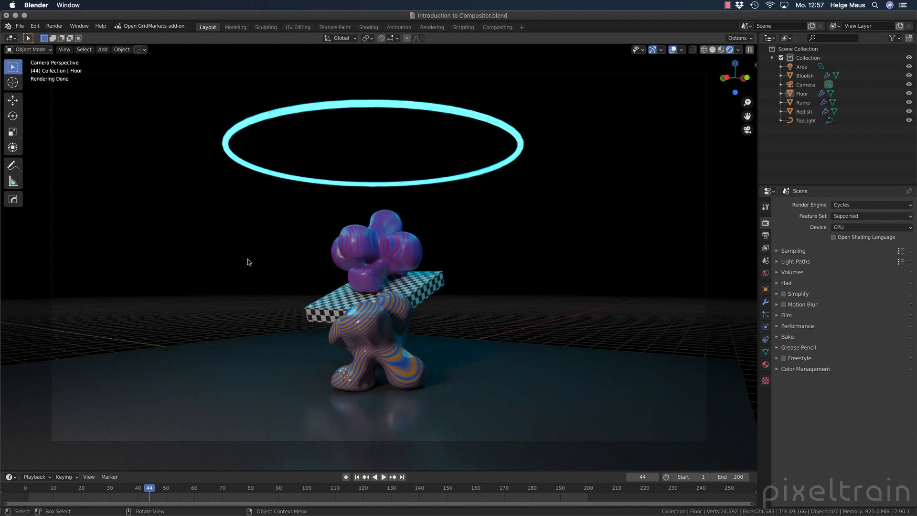
left_click(167, 490)
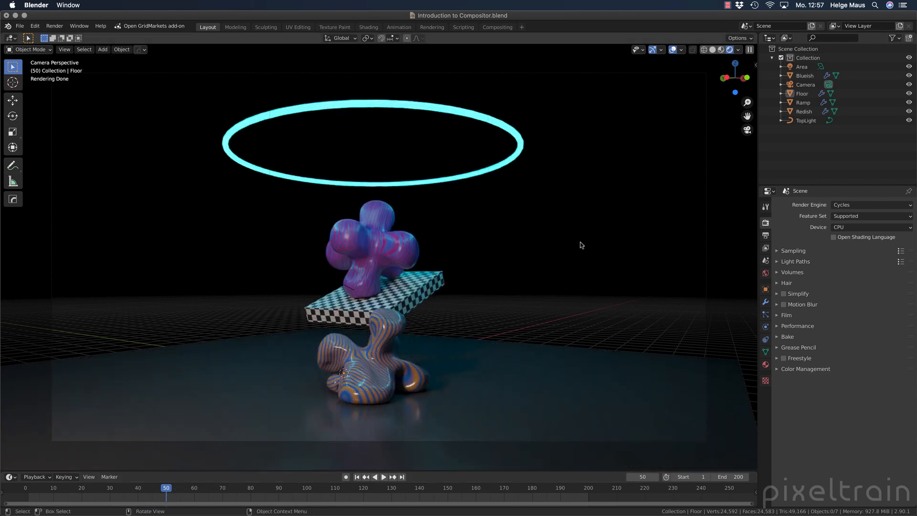
Set the viewport shading to Material Preview and examine the Cycles sampling, denoising and performance settings.
left_click(722, 50)
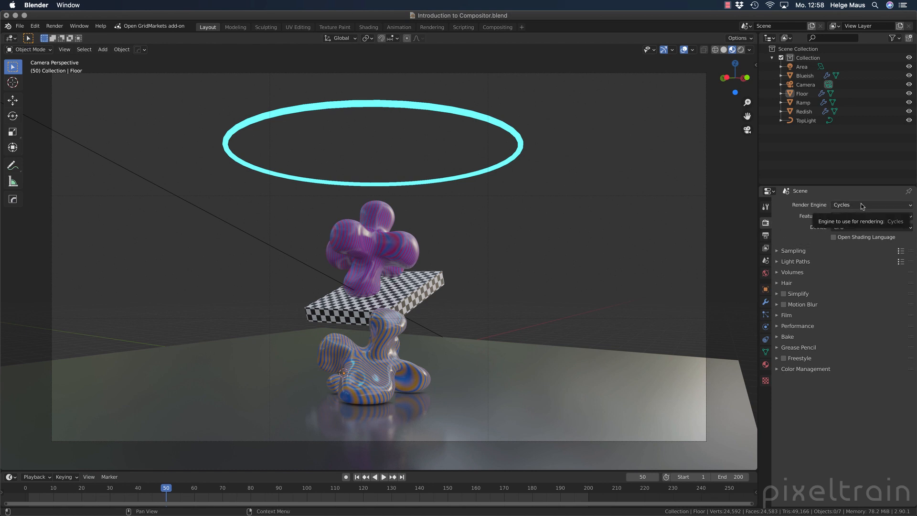
left_click(776, 251)
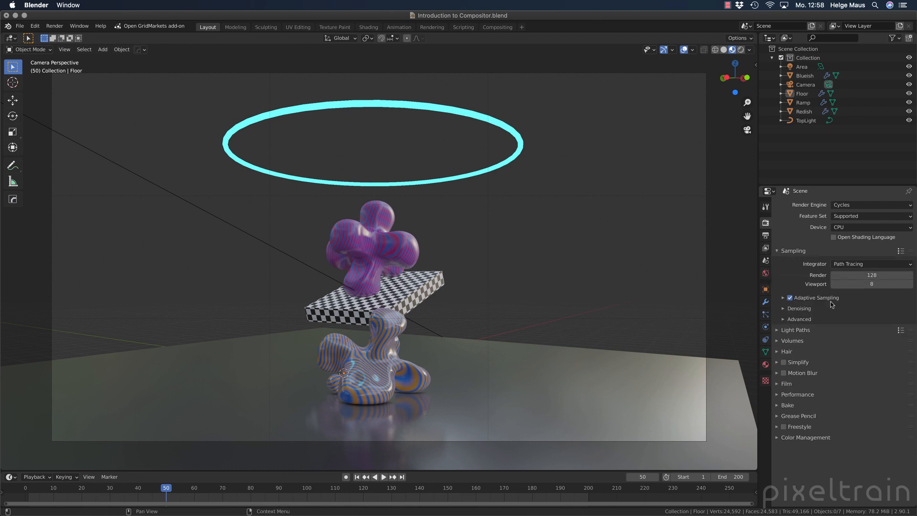
left_click(783, 309)
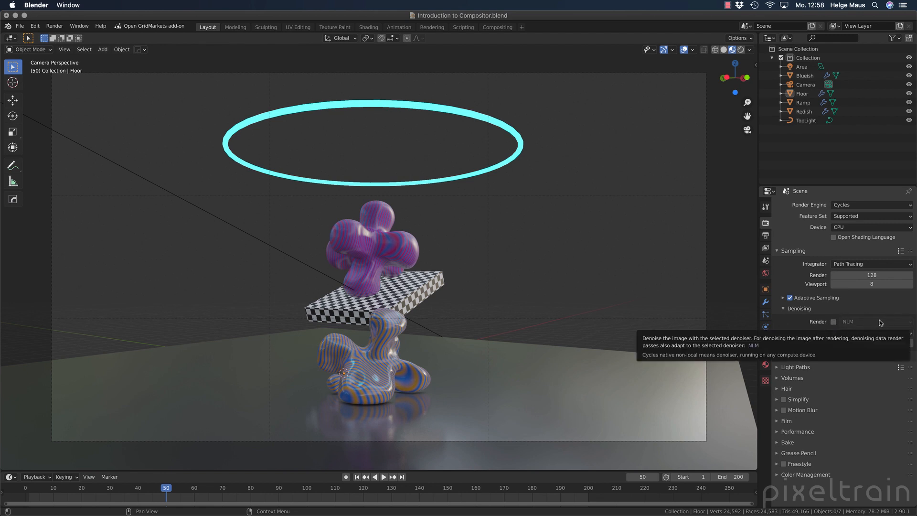
left_click(783, 309)
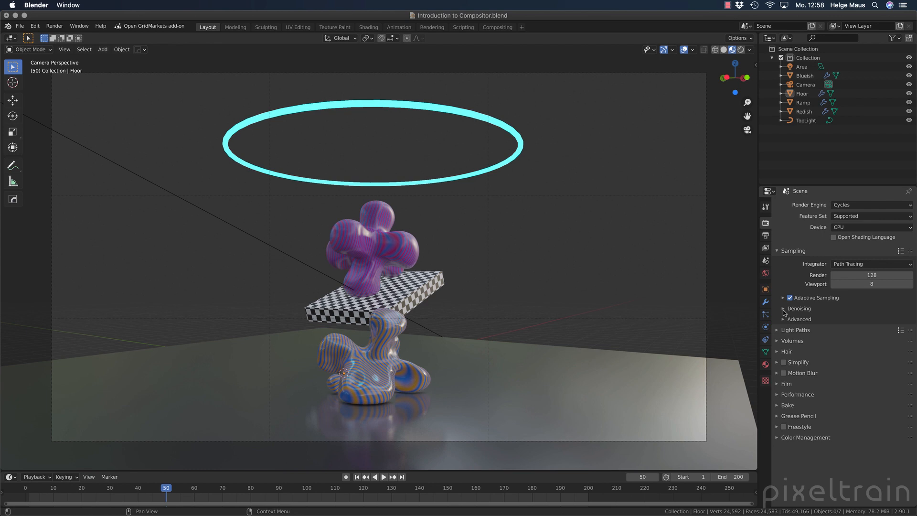
left_click(777, 395)
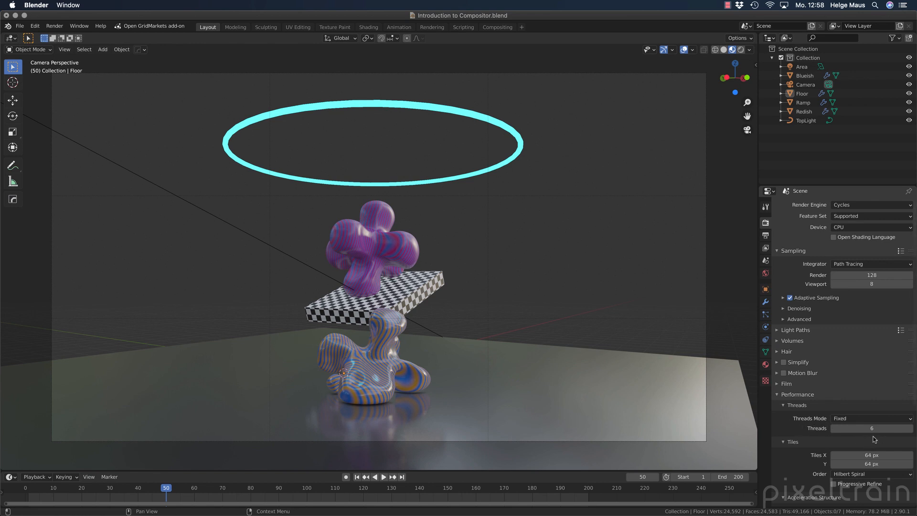
left_click(778, 396)
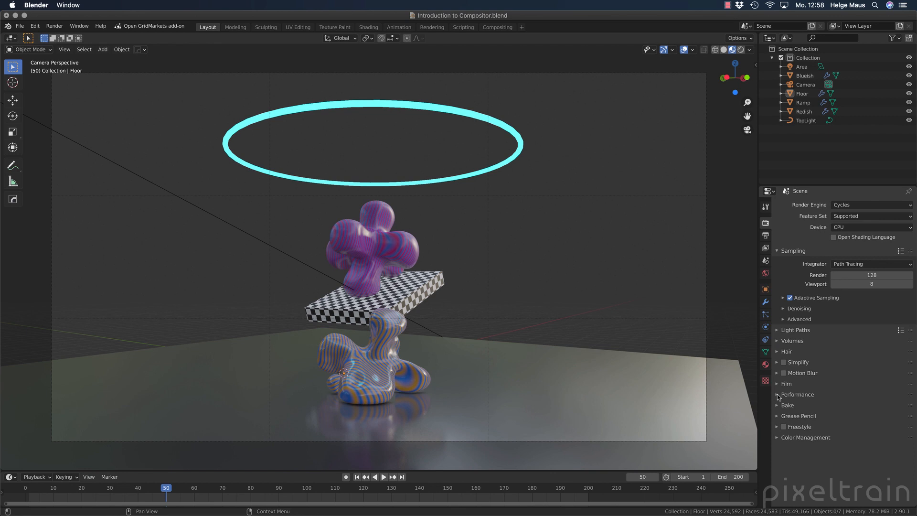
Render frame 50 as a still image and place the render window over the middle of the viewport.
left_click(54, 27)
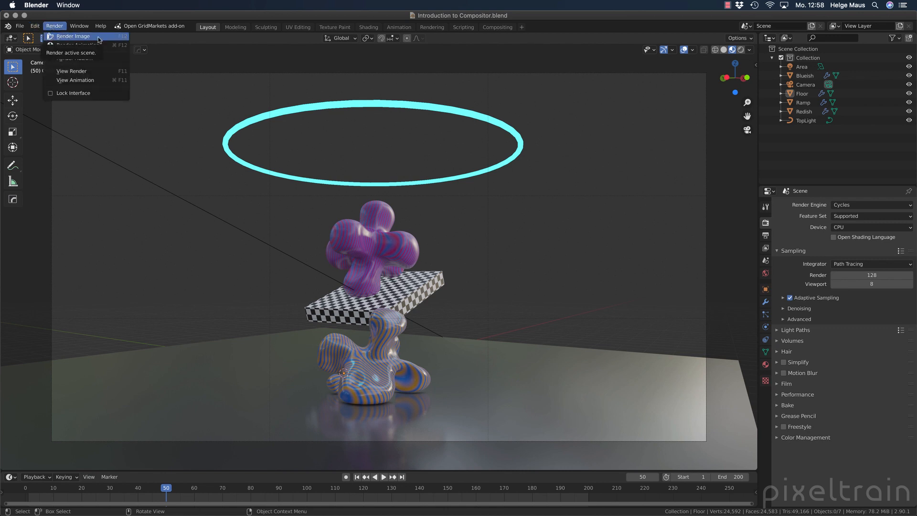
left_click(72, 36)
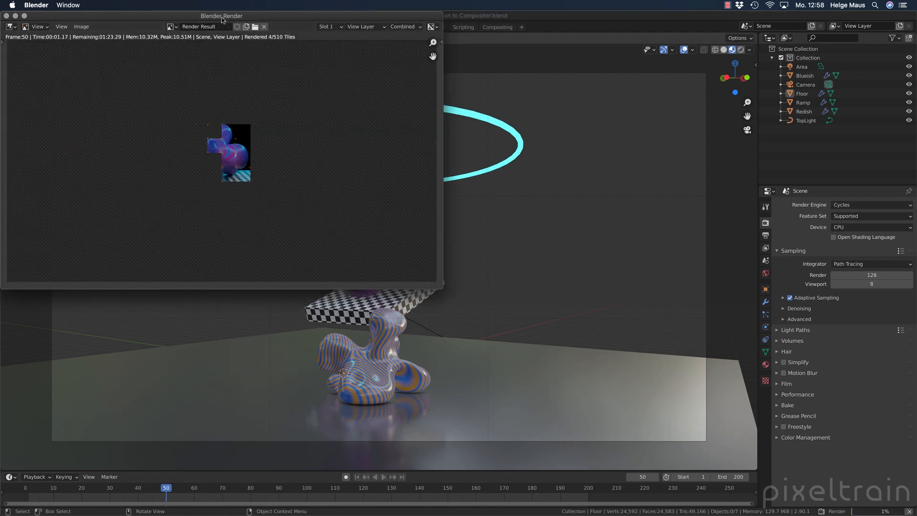
left_click_drag(393, 119, 389, 119)
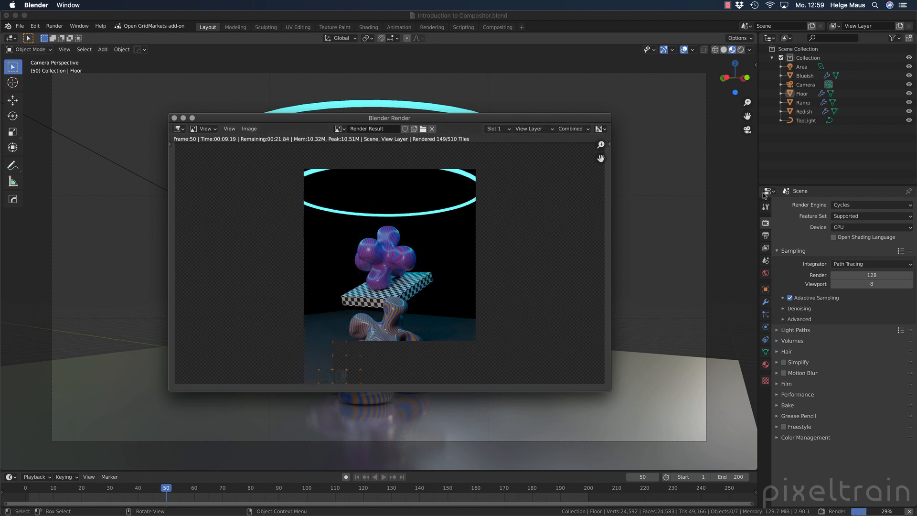
left_click(183, 129)
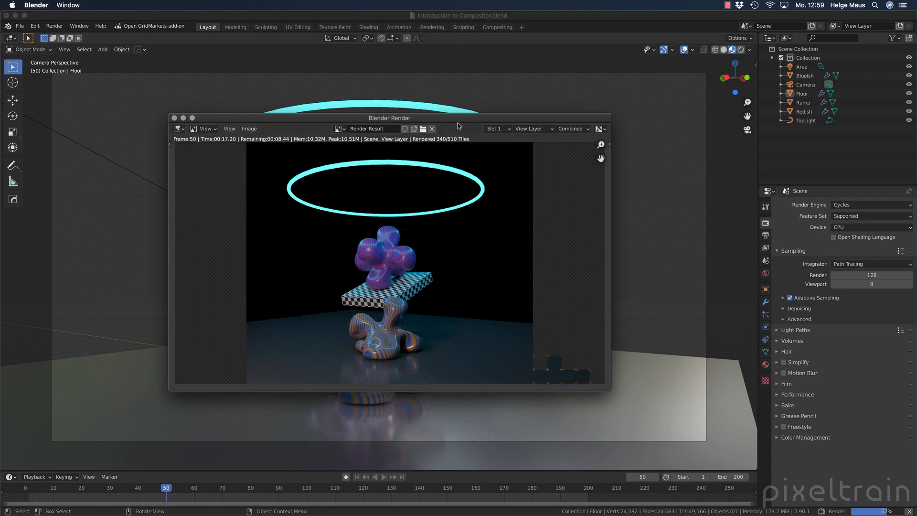
left_click(204, 128)
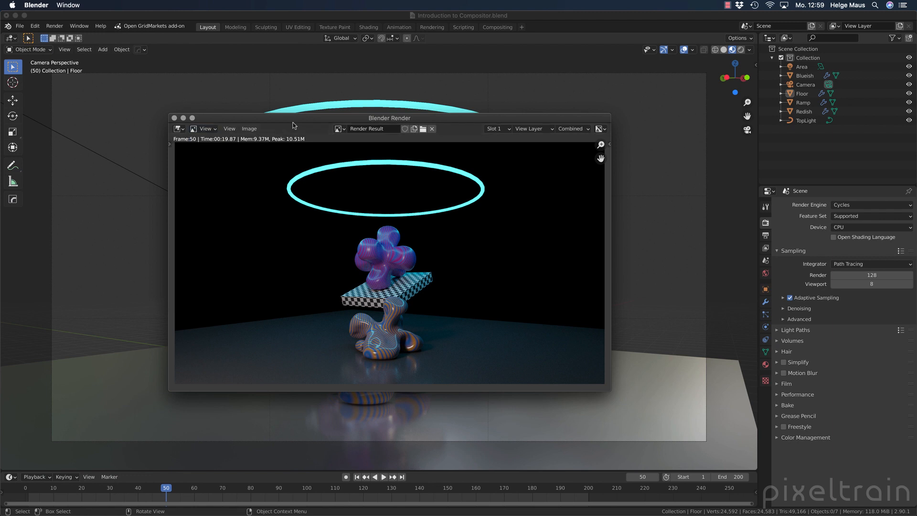
Examine the file format options for saving the rendered image under a new name, then cancel saving.
left_click(248, 128)
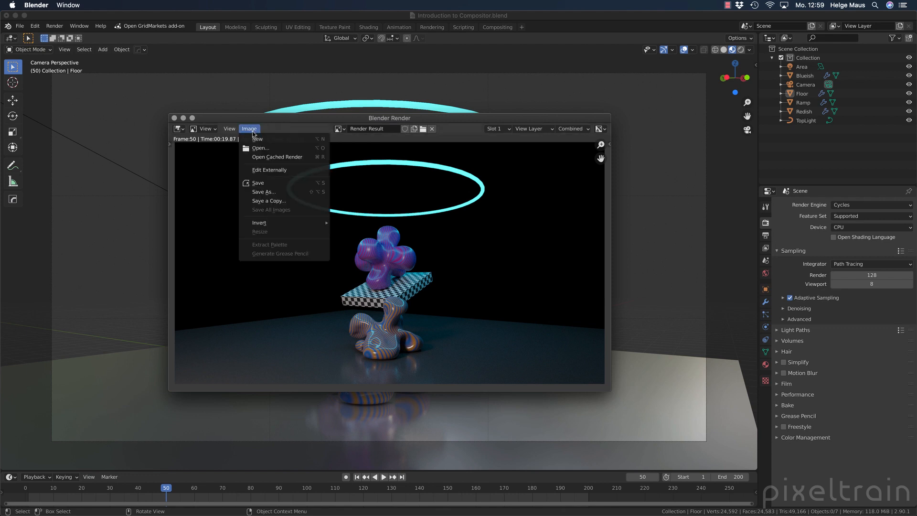
left_click(259, 193)
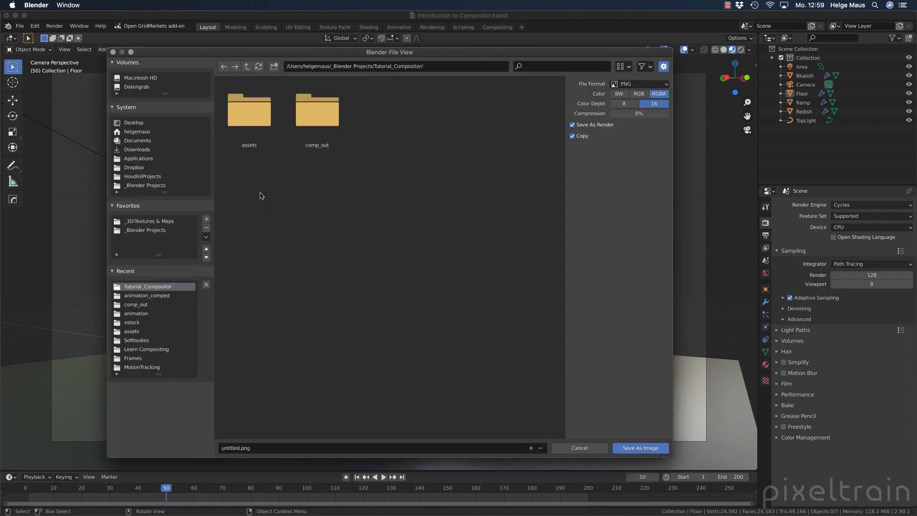
left_click(664, 66)
left_click(663, 66)
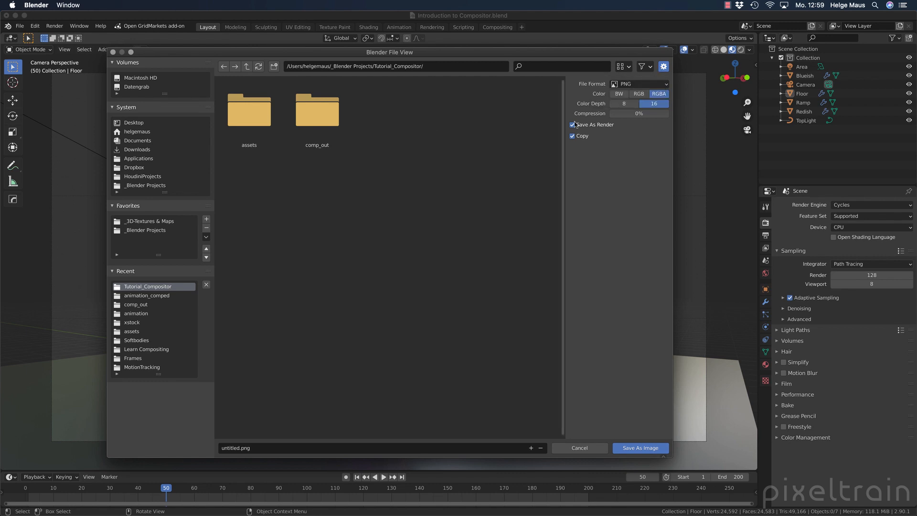
left_click(652, 84)
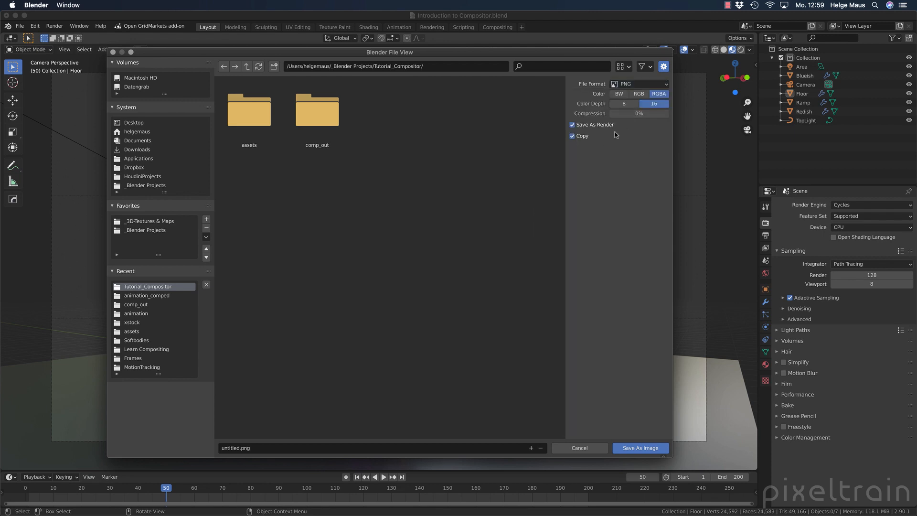
left_click(570, 449)
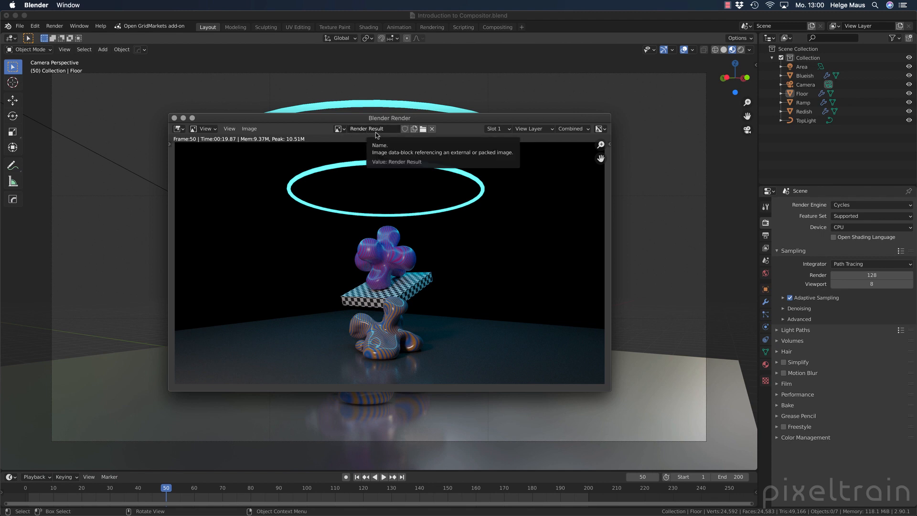
View the HelloWorld and Viewer Node images in the render window, returning to Render Result.
left_click(340, 129)
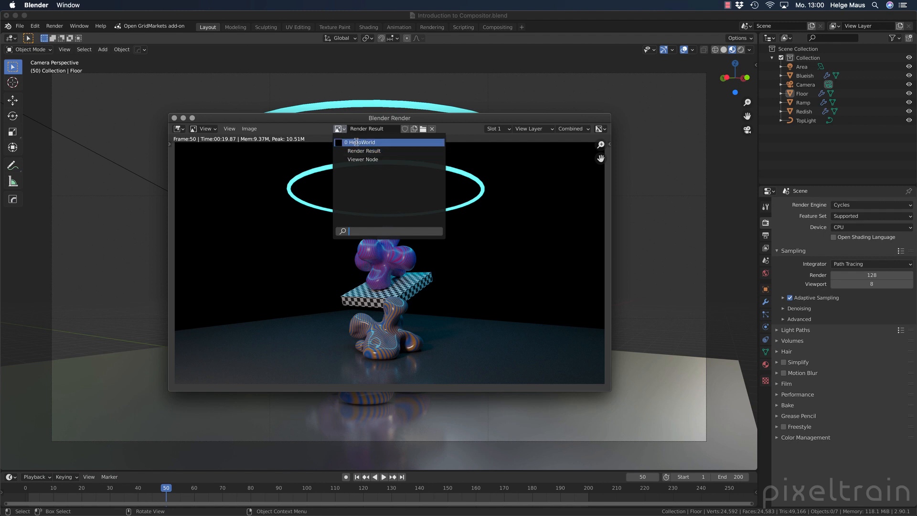
left_click(356, 141)
left_click(335, 129)
left_click(344, 159)
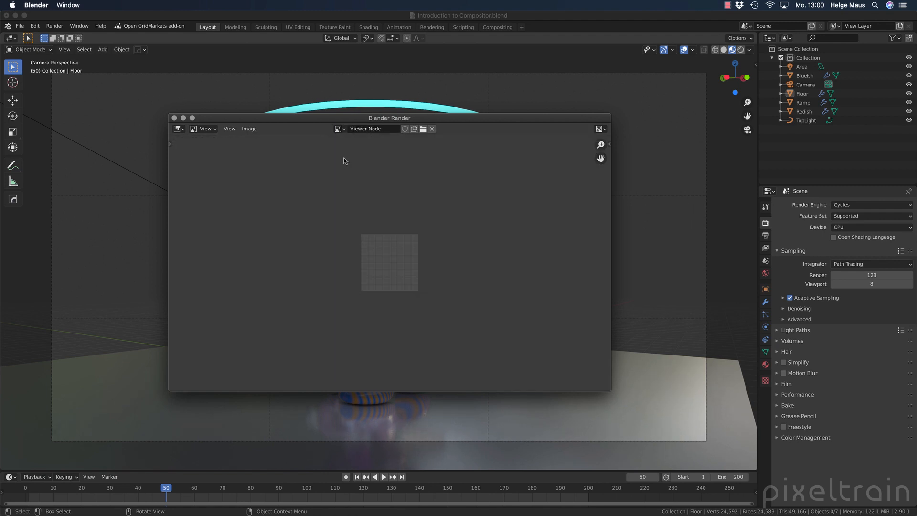
left_click(335, 129)
left_click(348, 150)
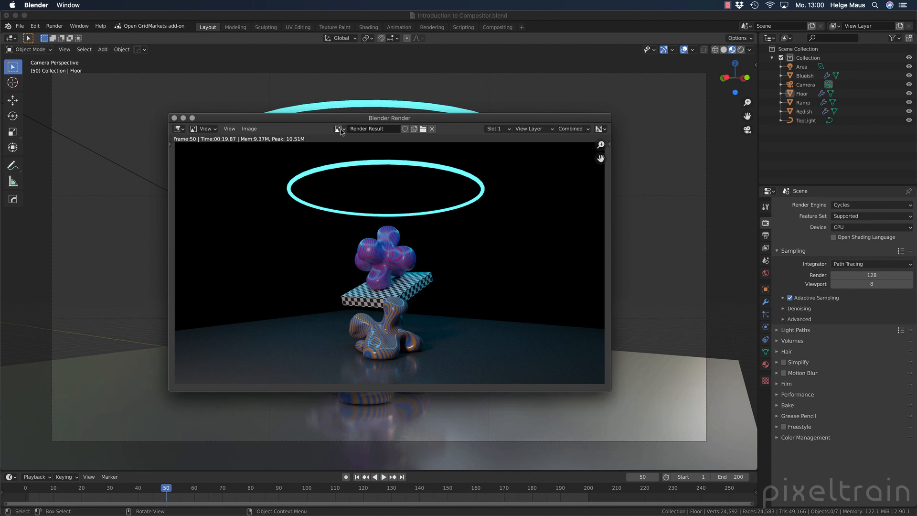
left_click(340, 129)
left_click(344, 145)
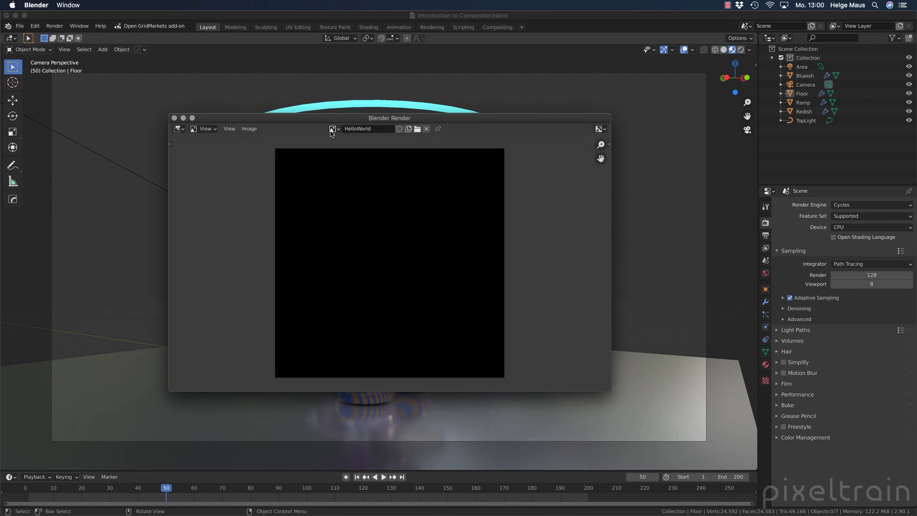
left_click(332, 130)
left_click(341, 150)
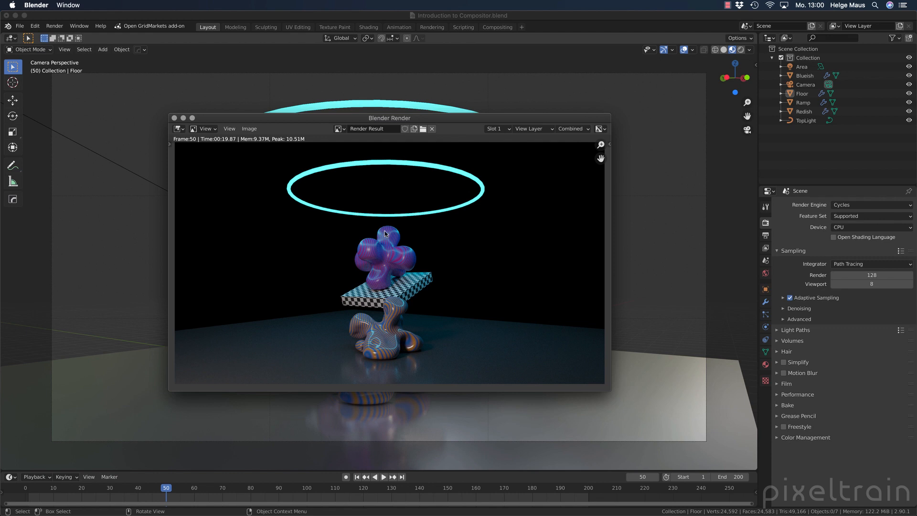
Unlink Render Result from the image display and close the render window.
left_click(432, 129)
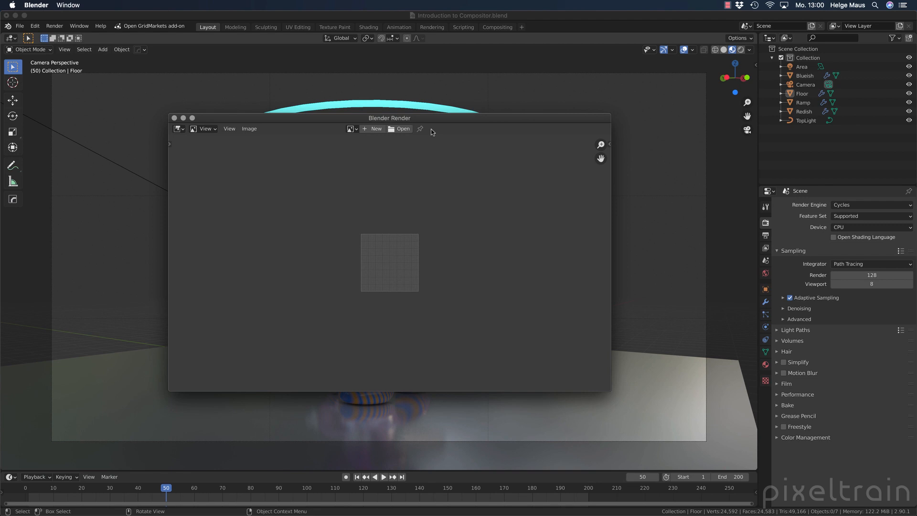
left_click(174, 118)
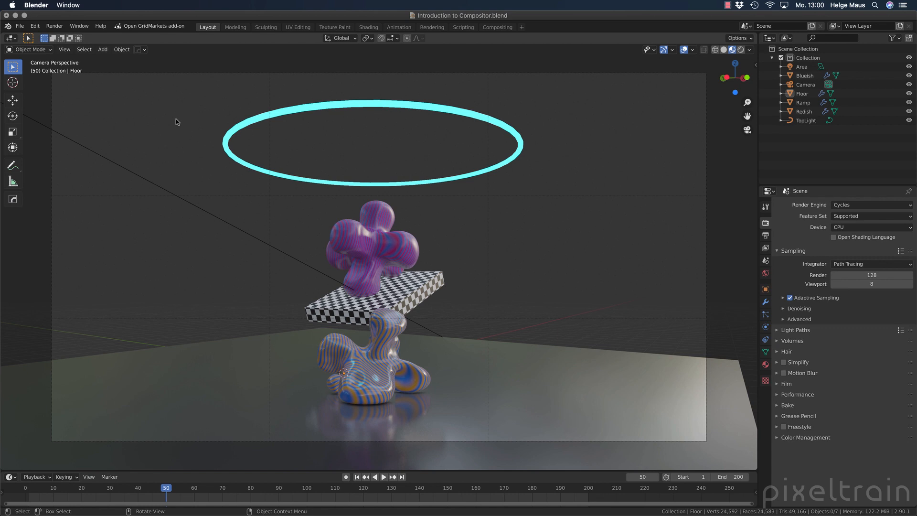
Reopen the last render with View Render, move its window over the viewport, and keep Render Result as the displayed image.
left_click(55, 26)
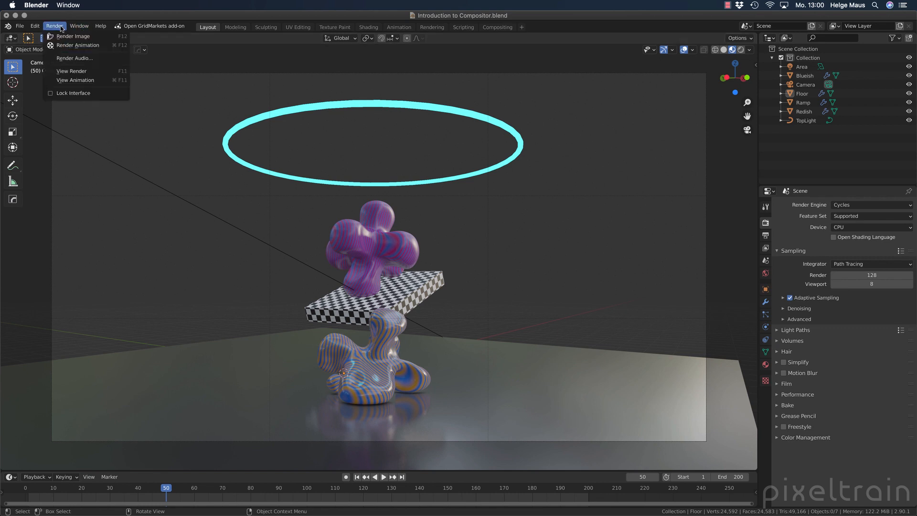
left_click(72, 70)
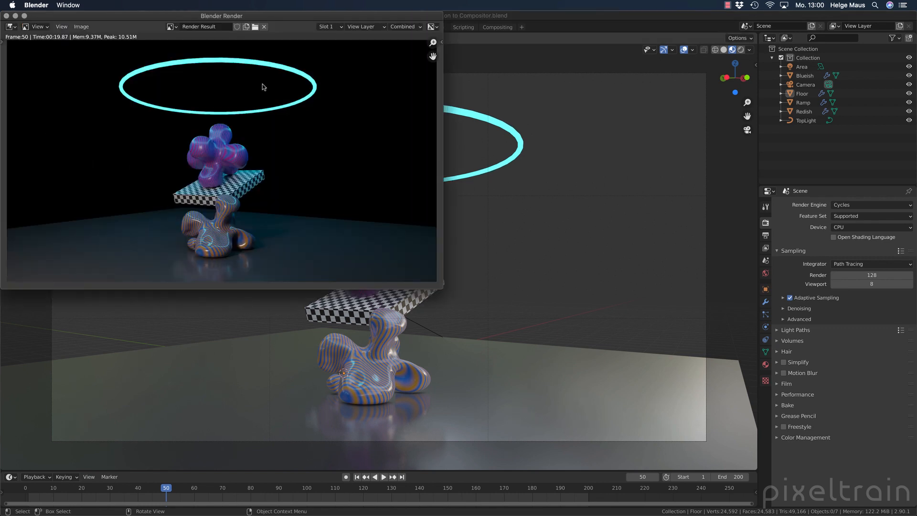
left_click_drag(166, 19, 406, 84)
left_click(409, 91)
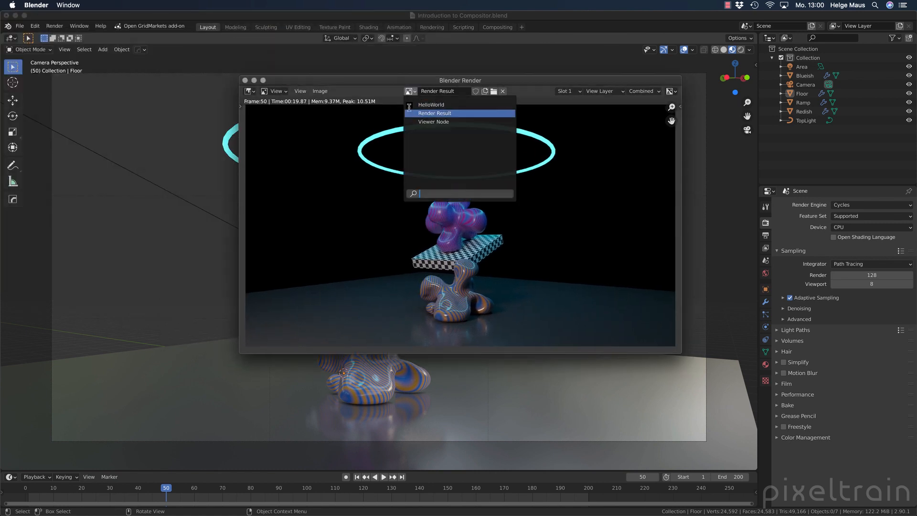
left_click(440, 114)
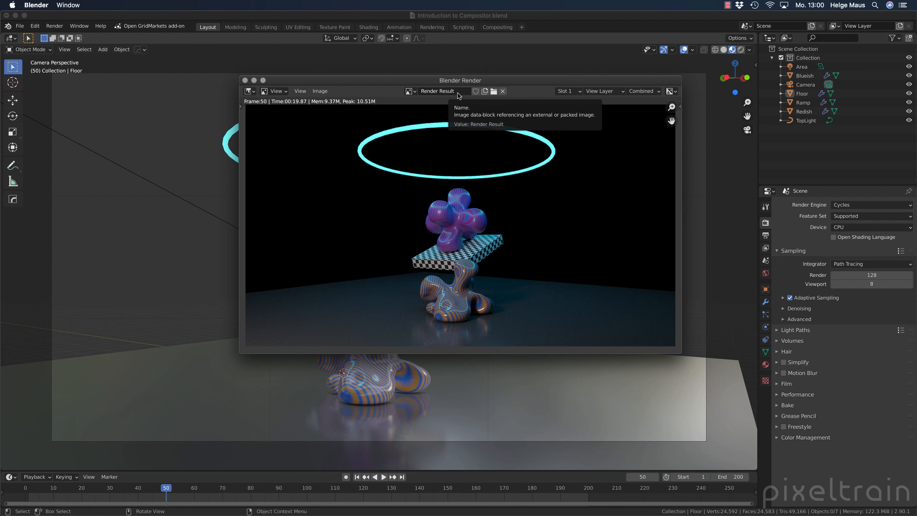
left_click(412, 92)
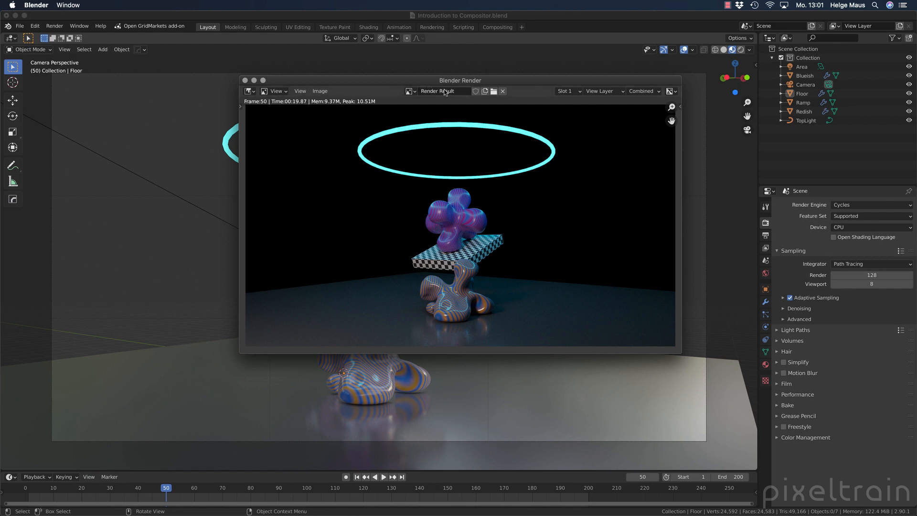
Switch the render display to Slot 2 and back to Slot 1.
left_click(579, 91)
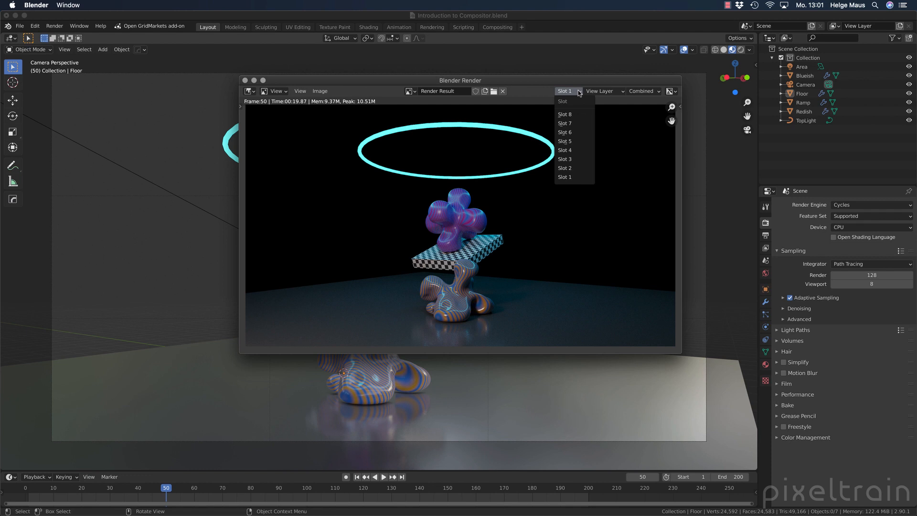
left_click(575, 169)
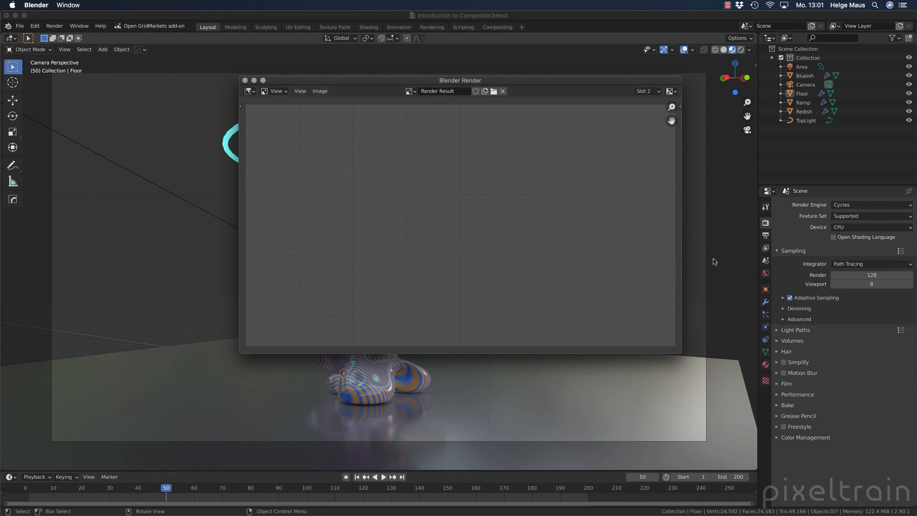
left_click(646, 91)
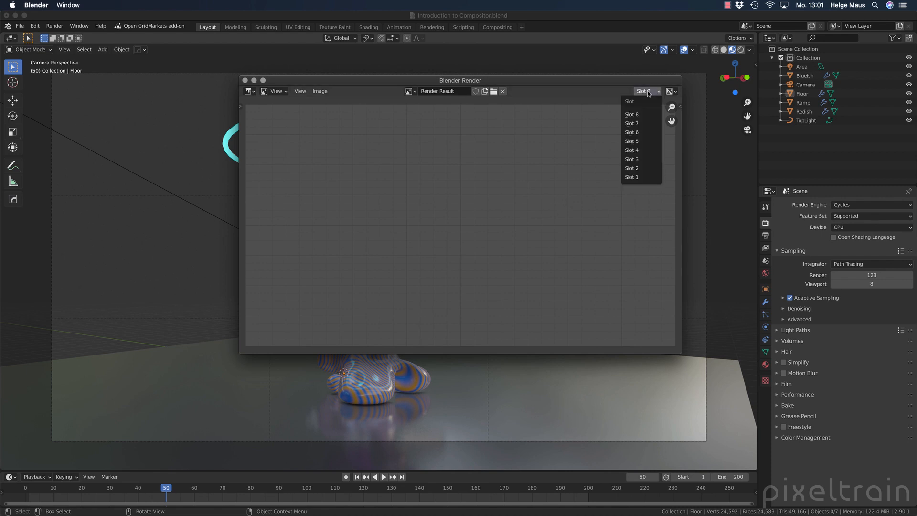
left_click(632, 177)
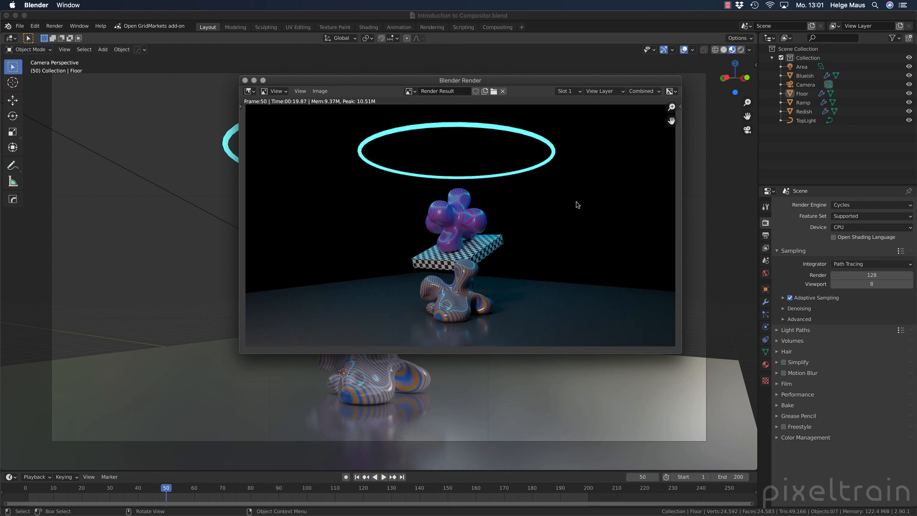
View Slot 3 of the render, return to Slot 1, and keep View Layer as the displayed layer.
key("3")
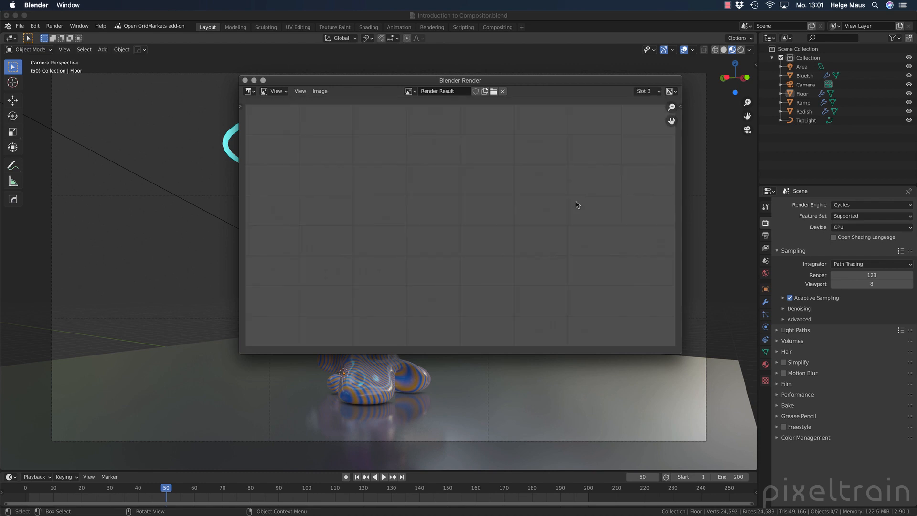
key("1")
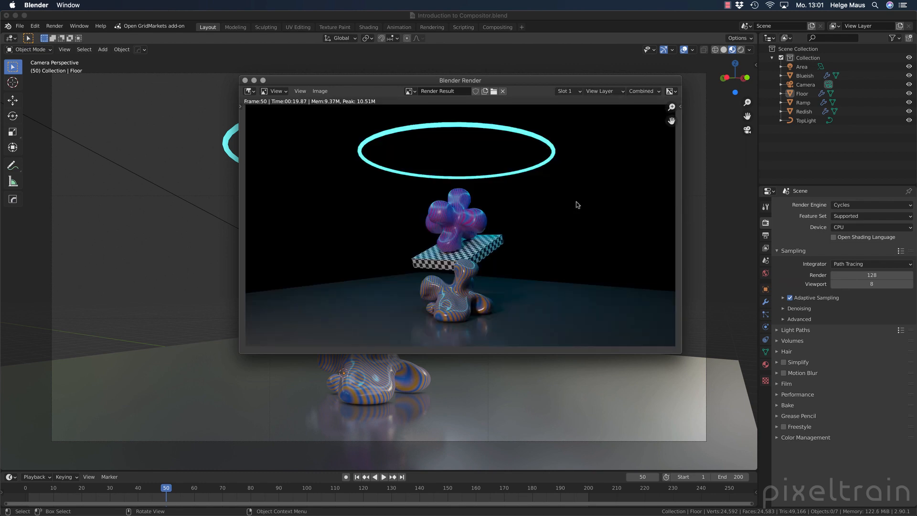
left_click(620, 93)
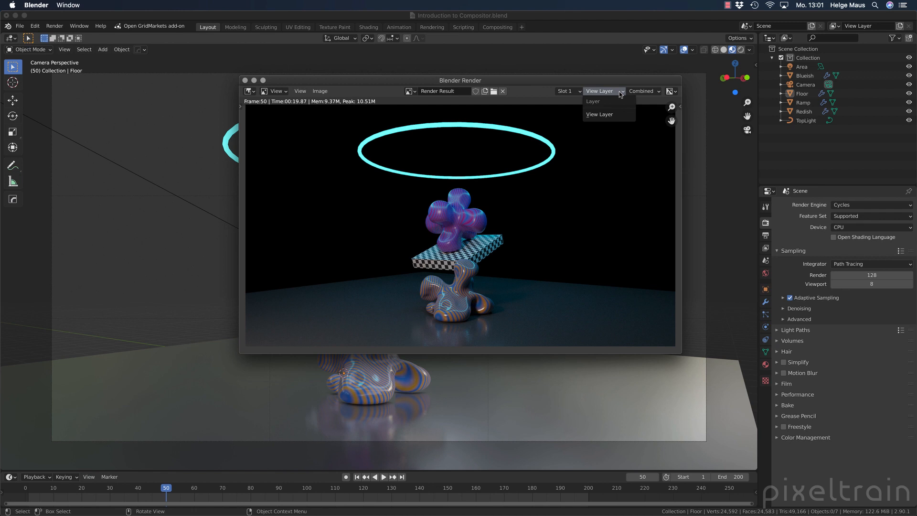
left_click(613, 115)
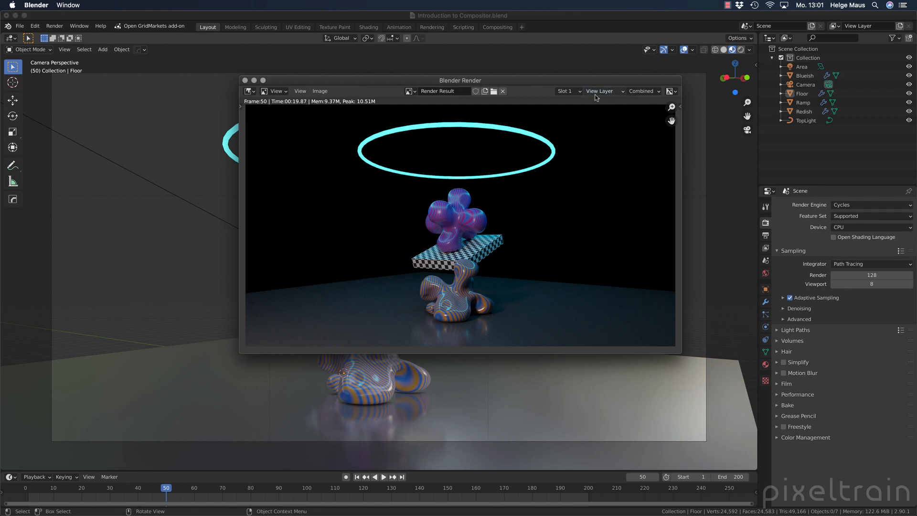
View the render's Depth pass, return to the Combined pass, and close the render window.
left_click(655, 91)
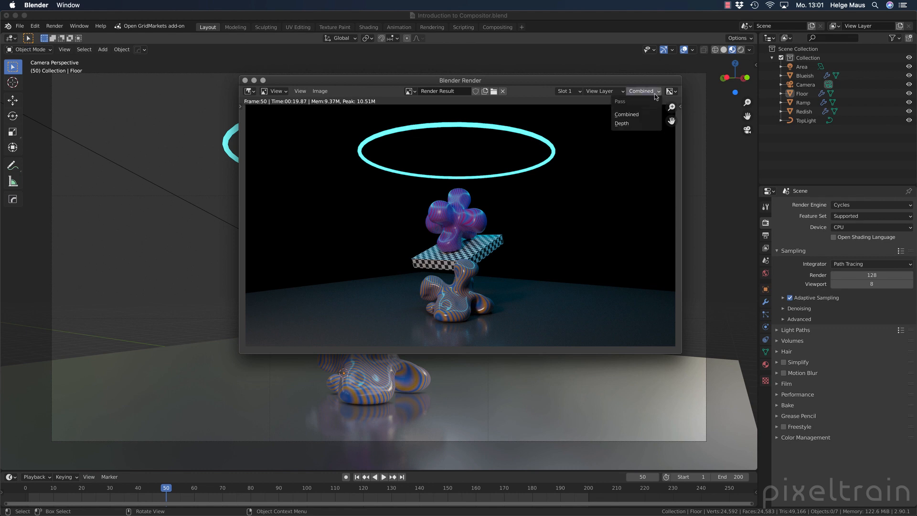
left_click(632, 125)
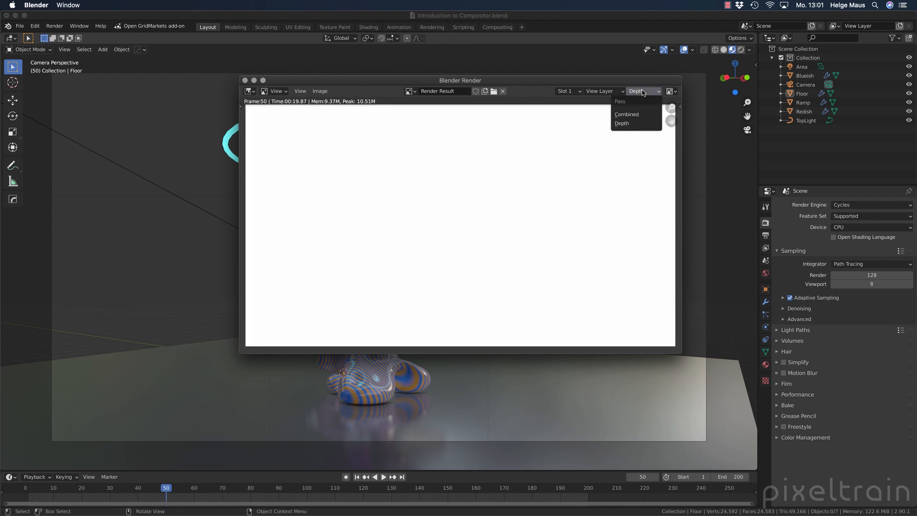
left_click(627, 115)
left_click(674, 91)
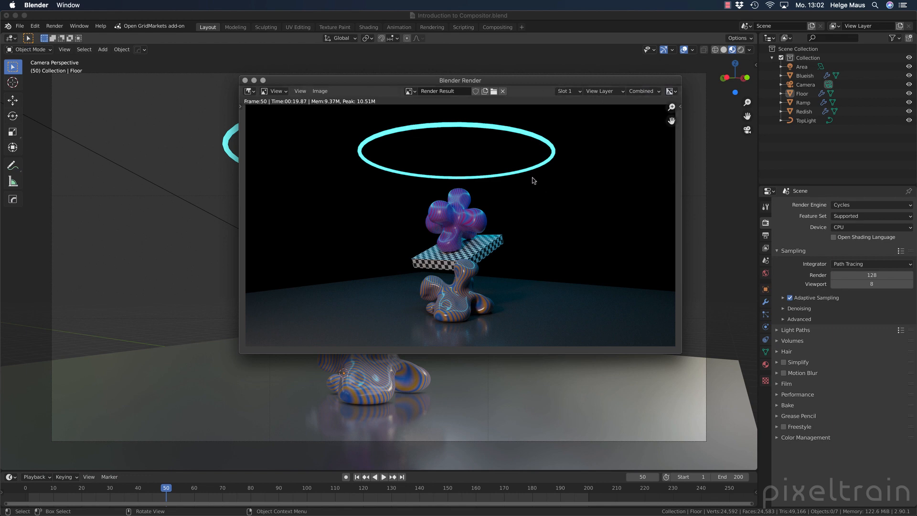
left_click(245, 81)
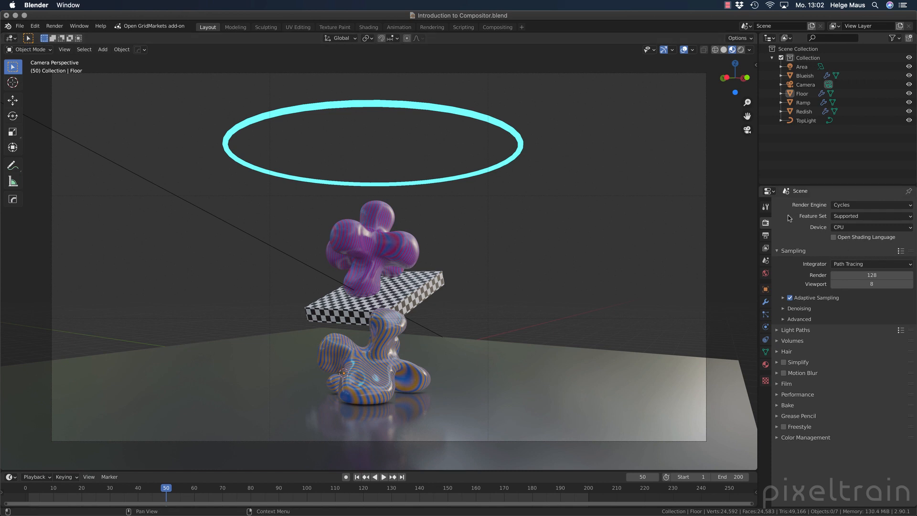
Inspect the scene's output file settings and browse for an output folder, cancelling without choosing one.
left_click(766, 236)
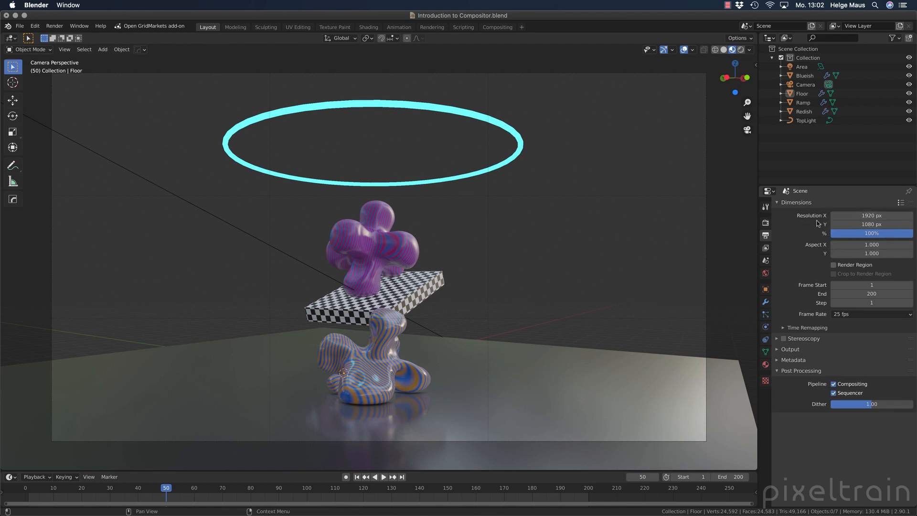
left_click(777, 349)
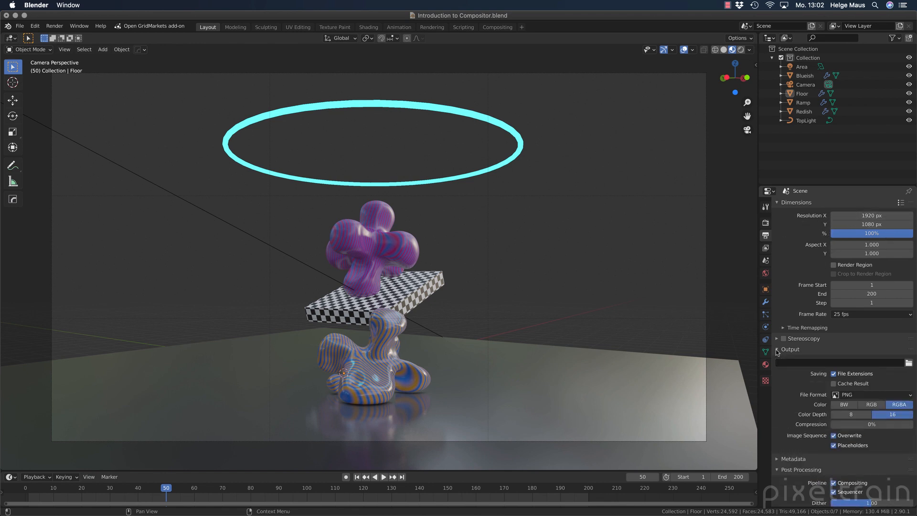
left_click(909, 363)
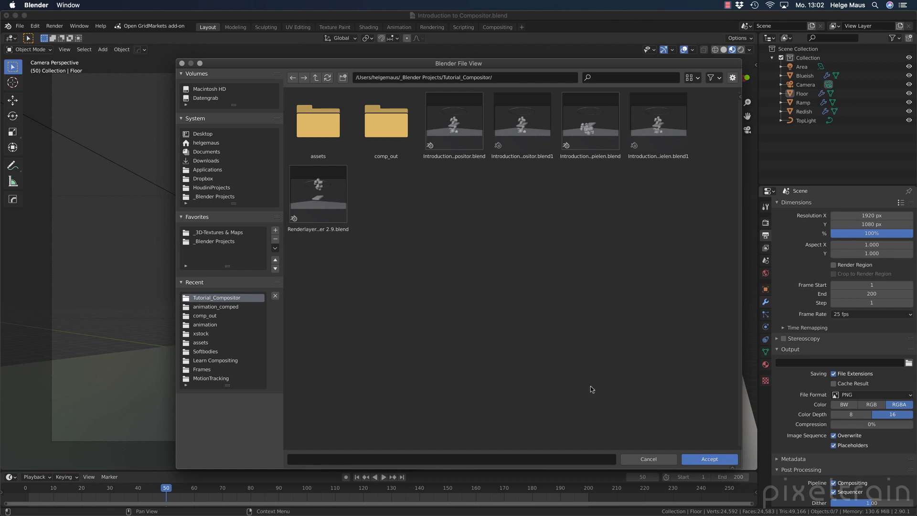
left_click(654, 459)
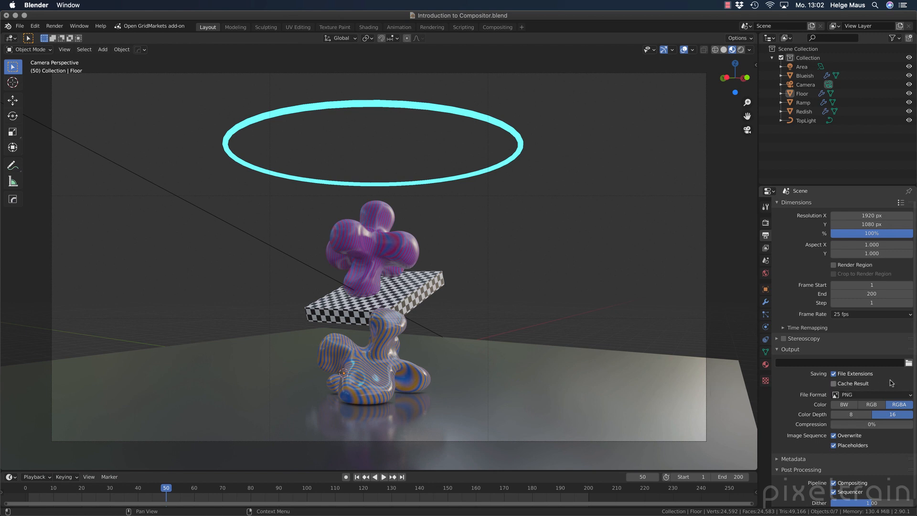
left_click(778, 350)
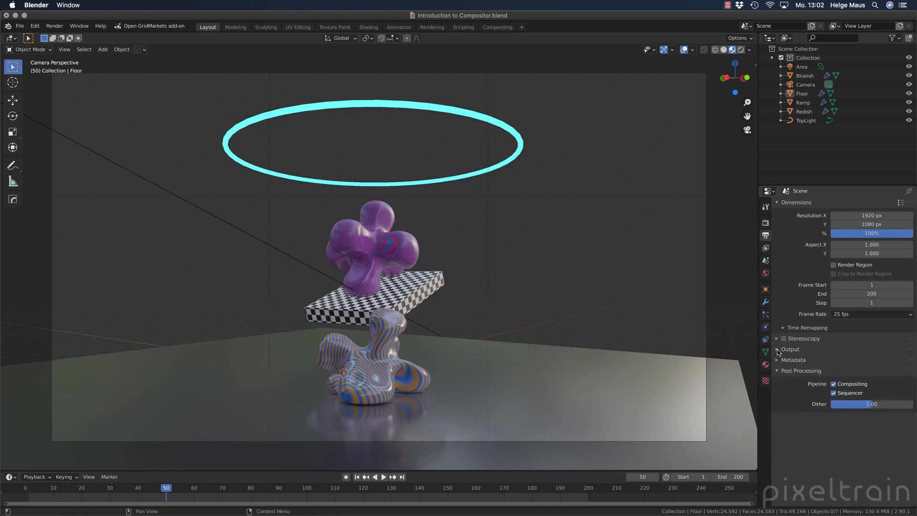
Review the Post Processing pipeline options and the Output file settings, leaving both sections collapsed.
left_click(778, 372)
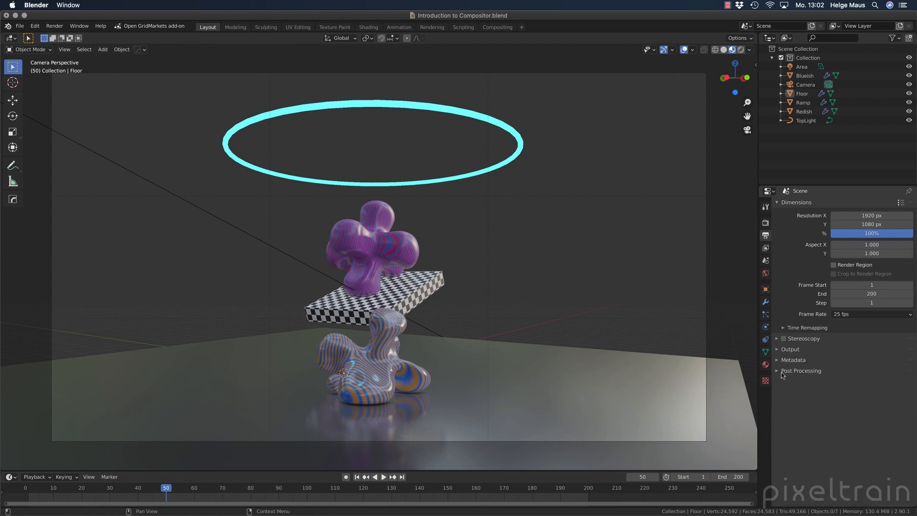
left_click(778, 372)
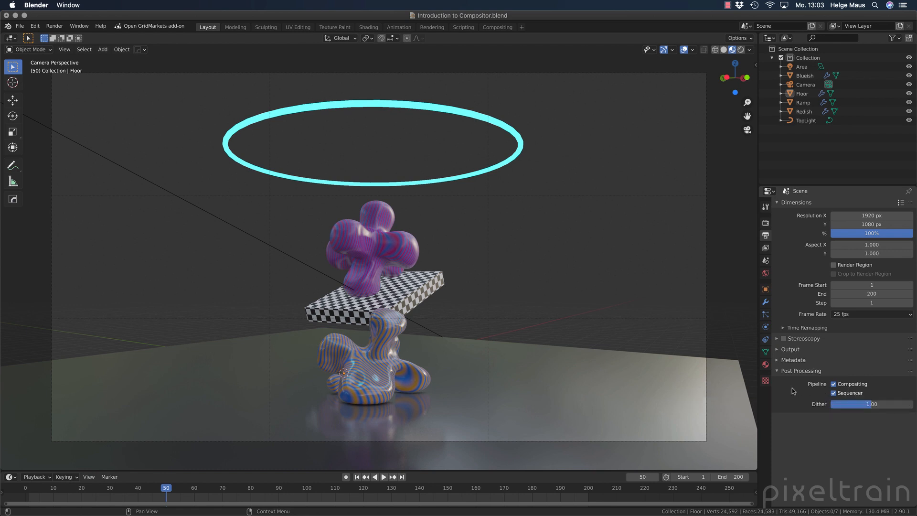
left_click(777, 349)
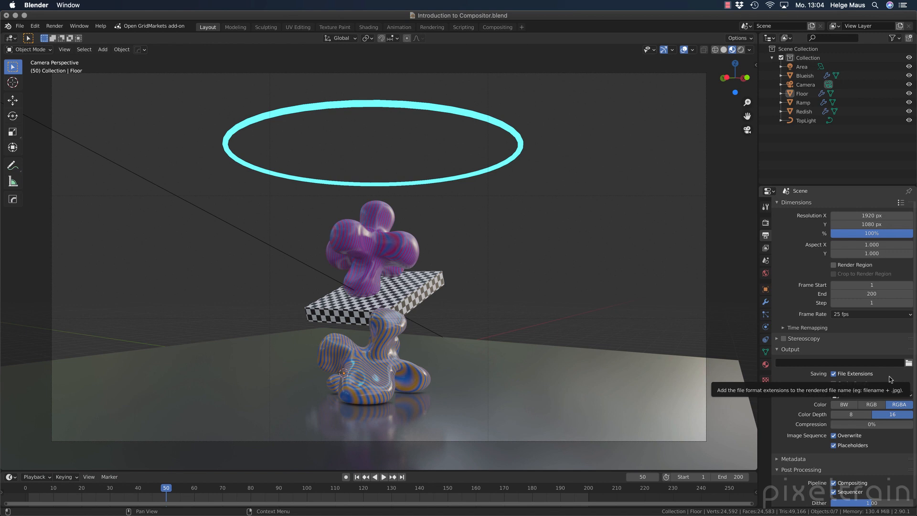
left_click(778, 351)
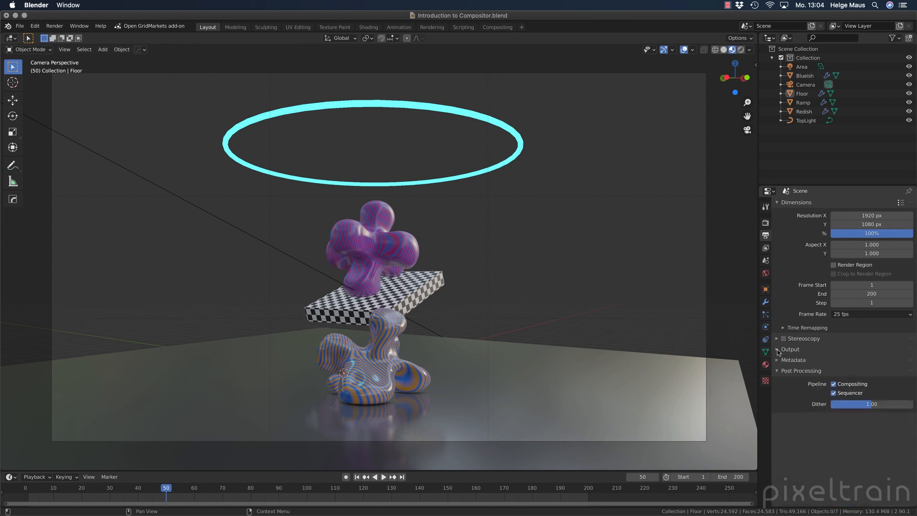
left_click(780, 371)
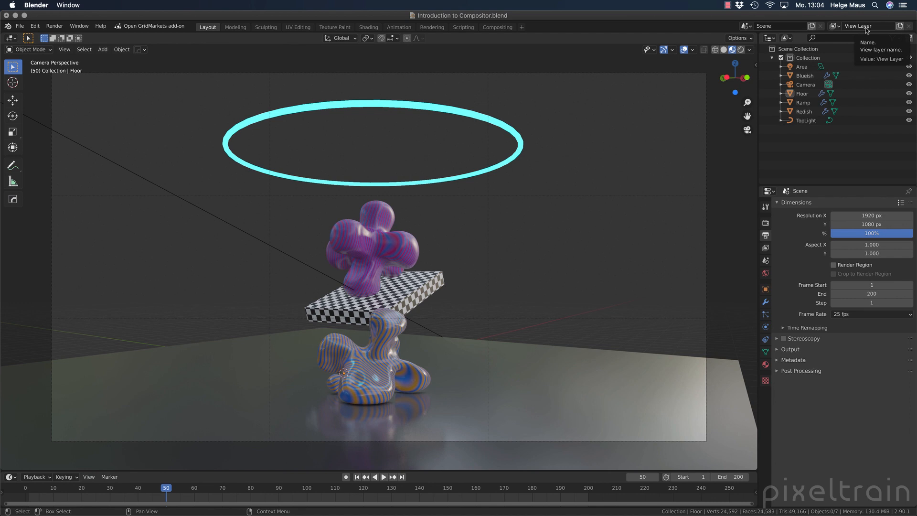
Enable the Mist, Denoising Data, Cryptomatte Object and Cryptomatte Material passes for the view layer.
left_click(766, 249)
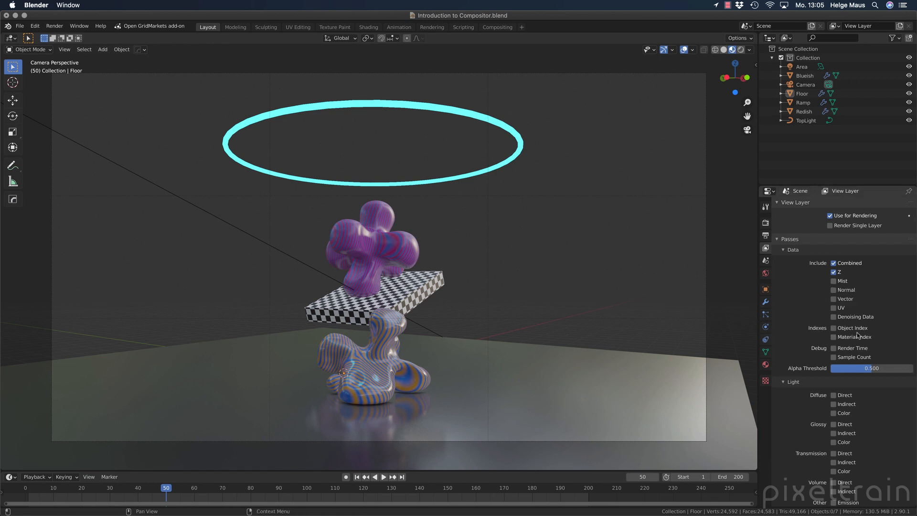
left_click(833, 317)
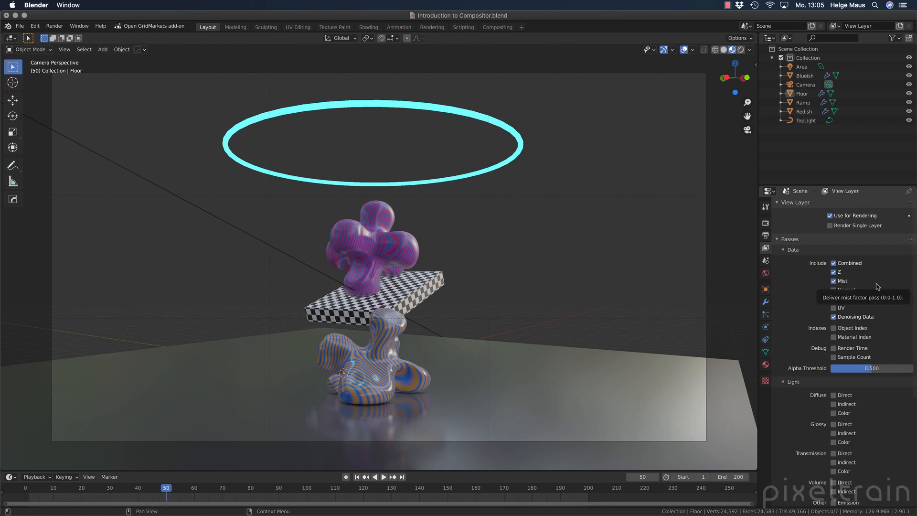
scroll(878, 286, "down", 6)
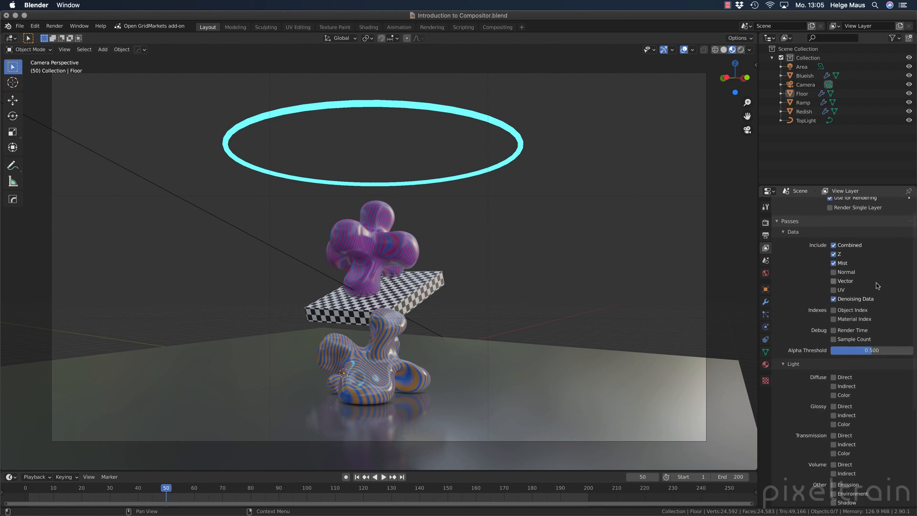
scroll(876, 284, "down", 2)
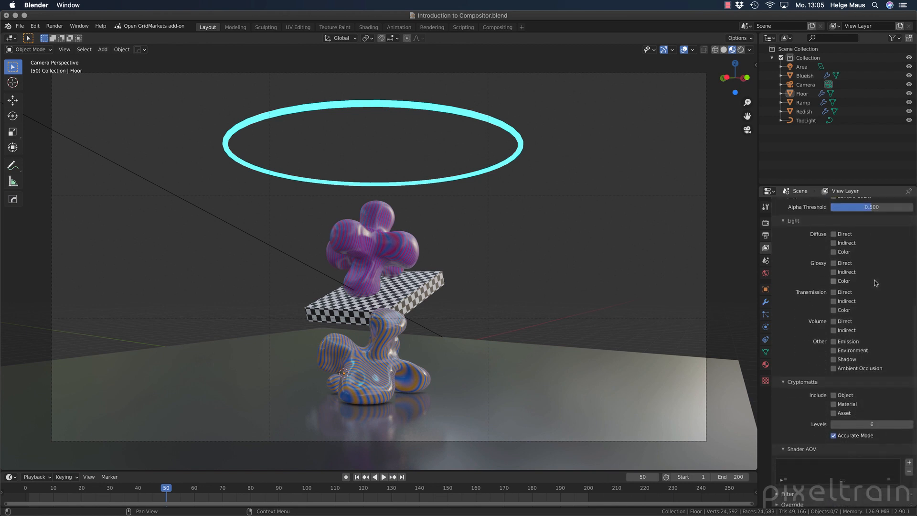
left_click(833, 395)
left_click(833, 404)
scroll(872, 406, "up", 8)
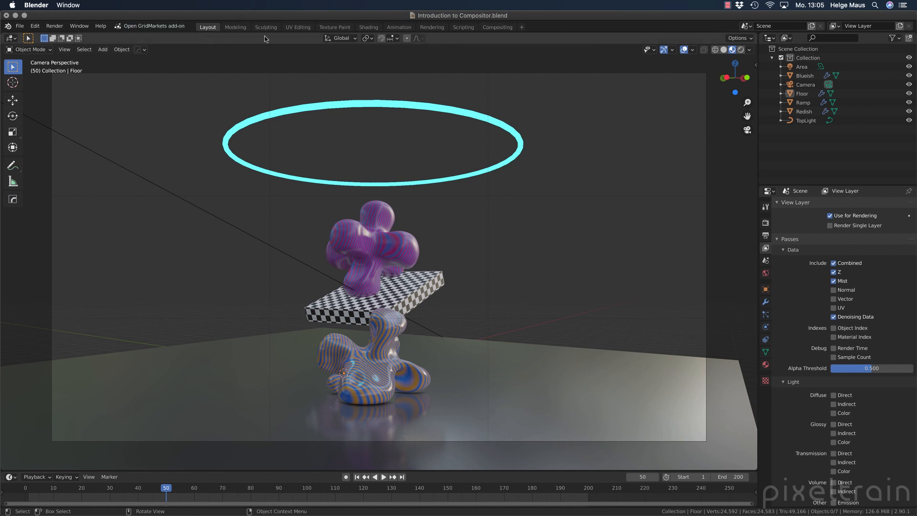
Look at the VFX workspace templates that can be added, including Compositing, without adding one.
left_click(521, 27)
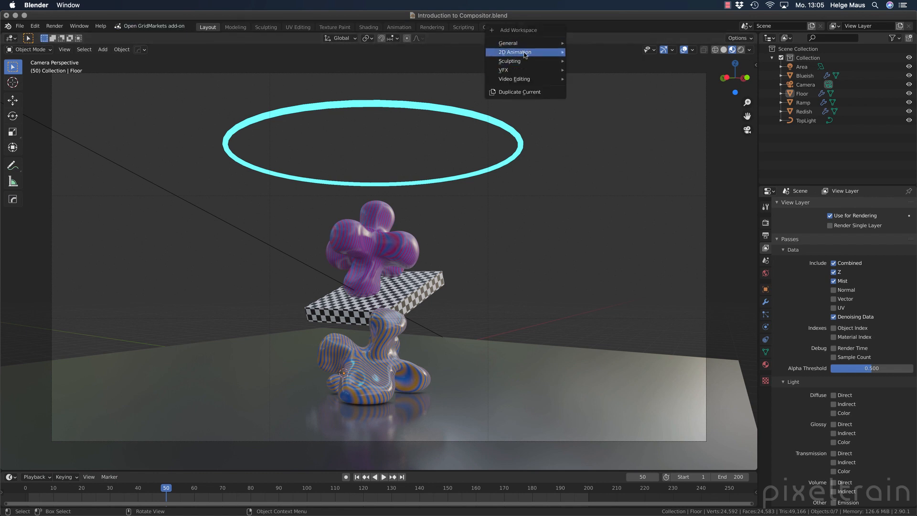
mouse_move(526, 60)
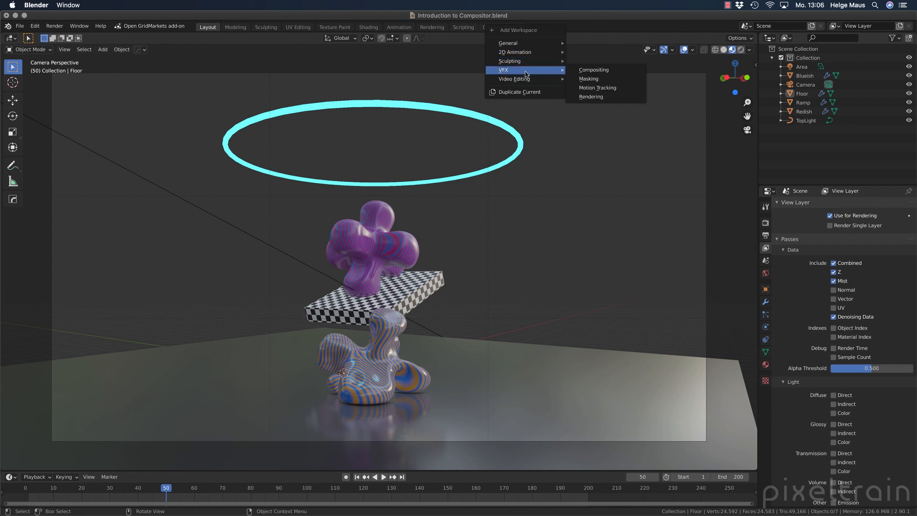
left_click(586, 72)
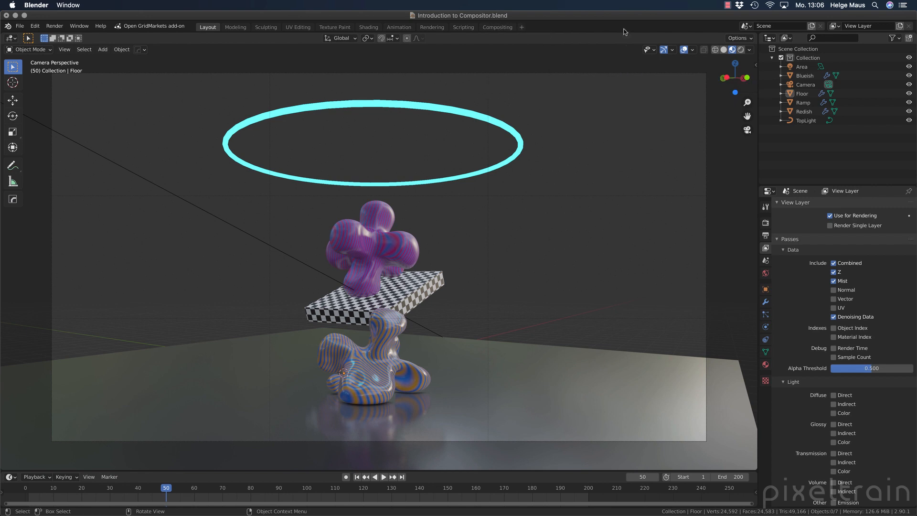
Switch to the Compositing workspace and give the node editor more room by shrinking the Dope Sheet and hiding the toolbar.
left_click(505, 29)
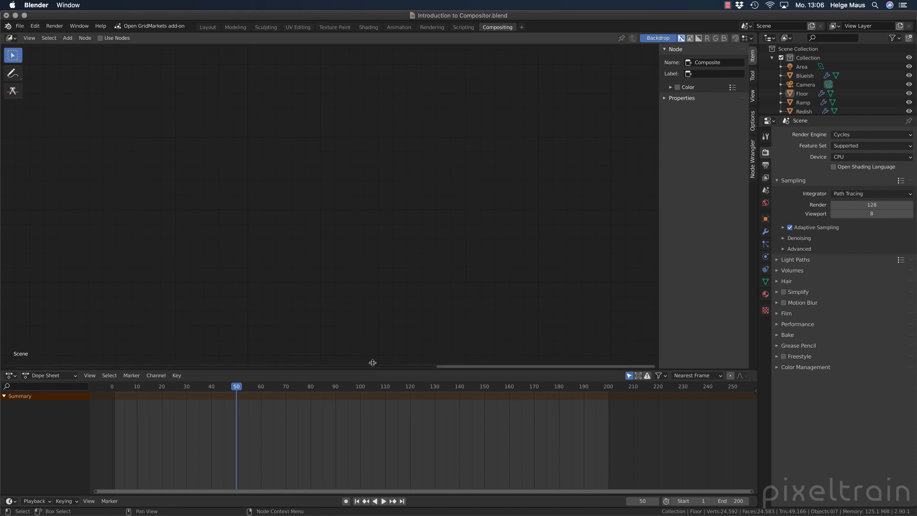
left_click_drag(380, 369, 380, 421)
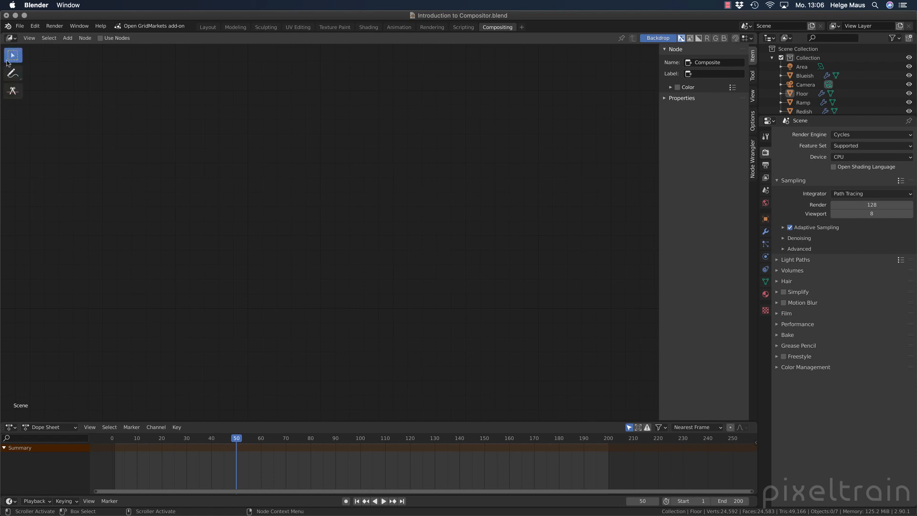
key("t")
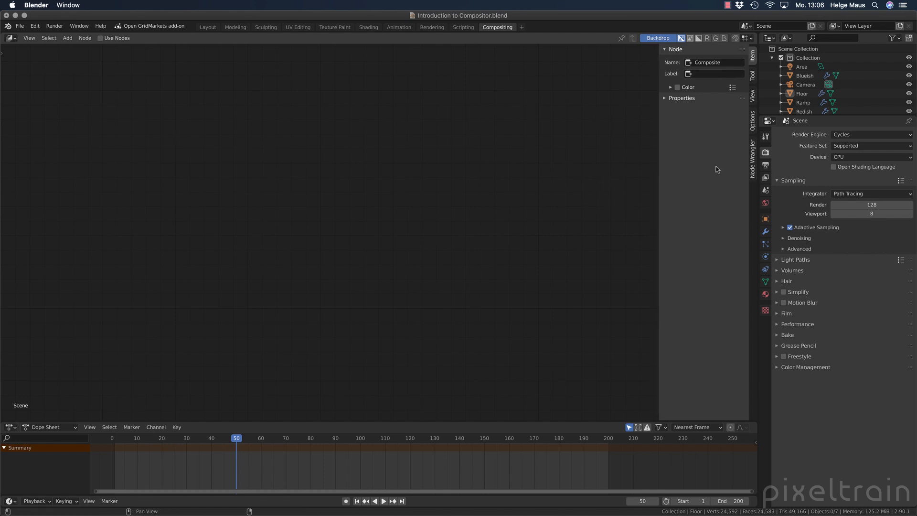
Hide and reshow the node editor's sidebar and browse its categories, ending on the Backdrop view settings.
key("n")
key("n")
key("n")
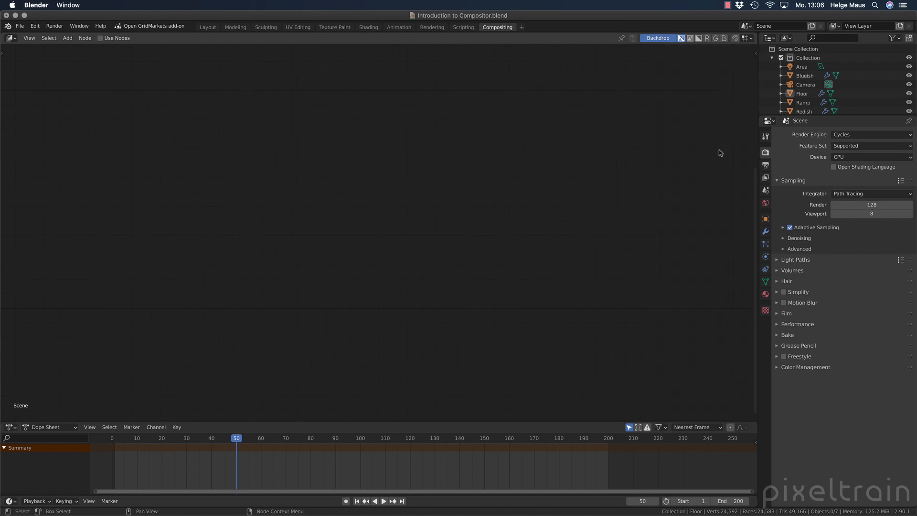
key("n")
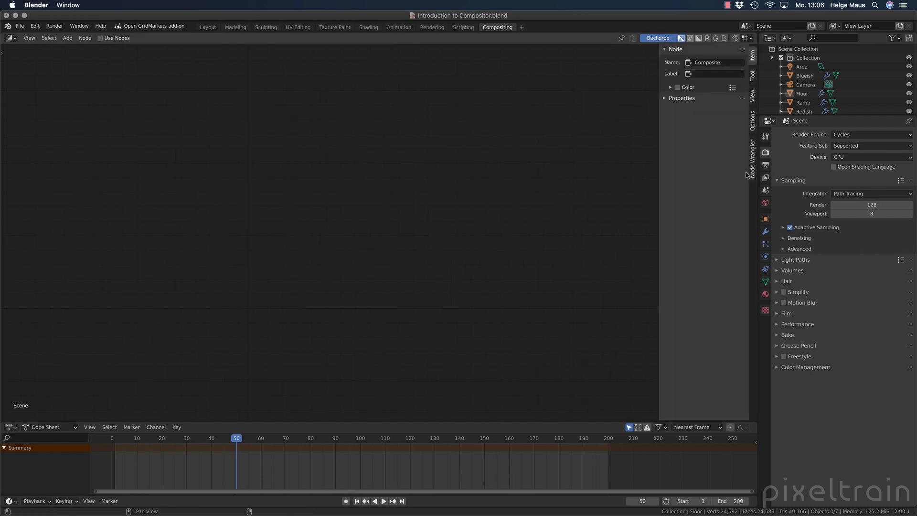
left_click(753, 76)
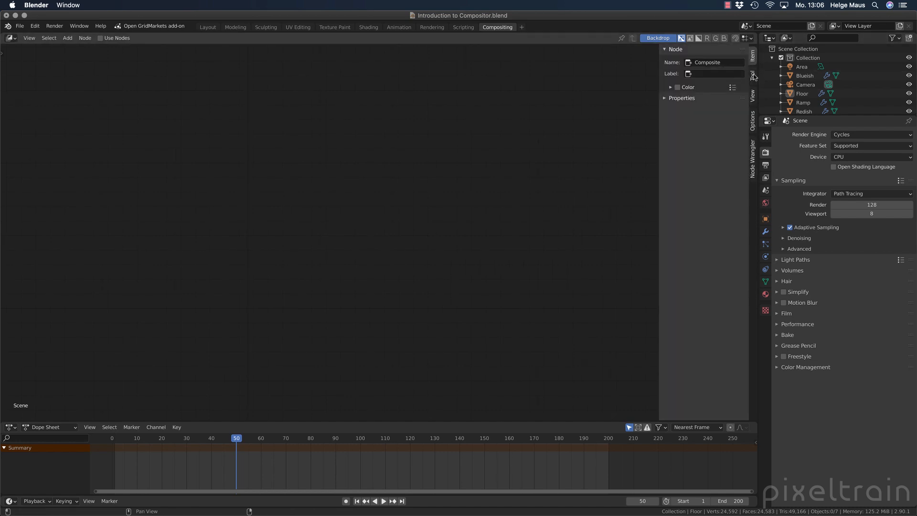
left_click(754, 122)
left_click(752, 93)
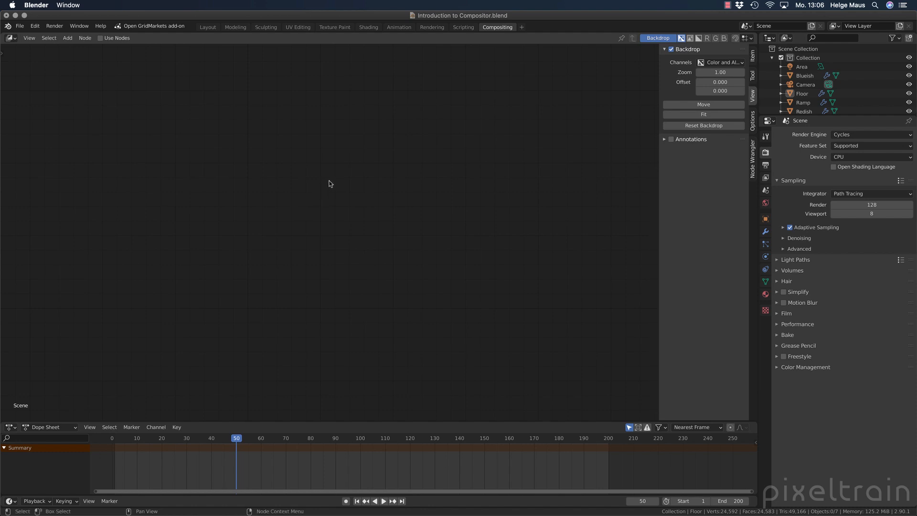
Enable Use Nodes for the scene's compositor.
left_click(99, 38)
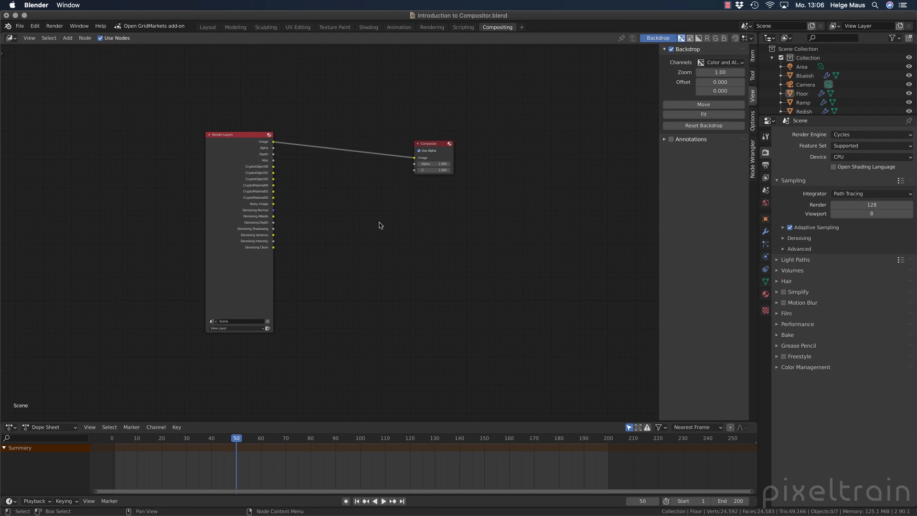
mouse_move(379, 225)
middle_mouse_down("ctrl")
mouse_move(342, 213)
mouse_move(392, 215)
middle_mouse_up("ctrl")
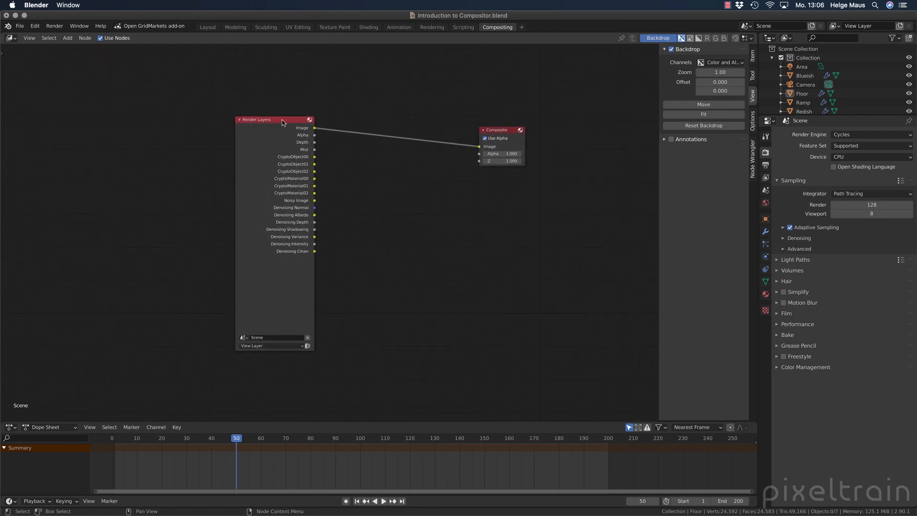
Move the Render Layers node farther from the Composite node and select View Layer as its render layer.
left_click_drag(295, 120, 186, 96)
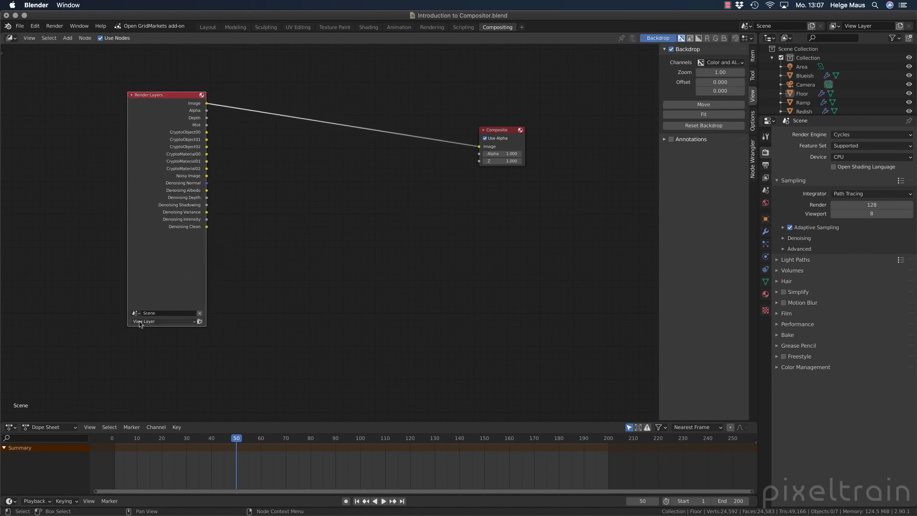
left_click(181, 321)
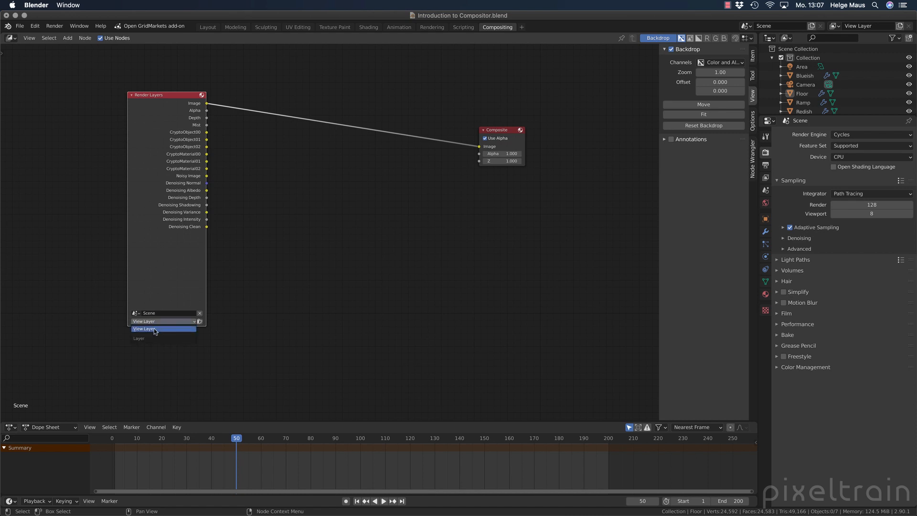
left_click(164, 329)
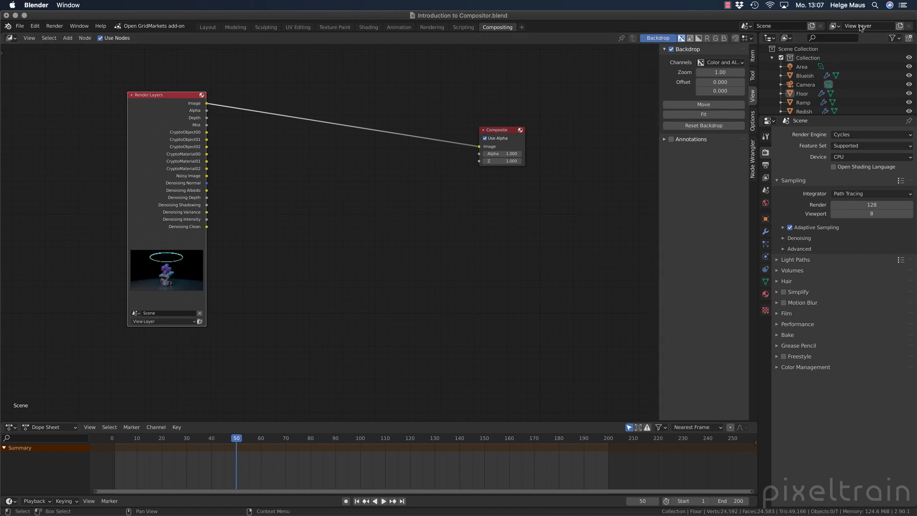
left_click(153, 323)
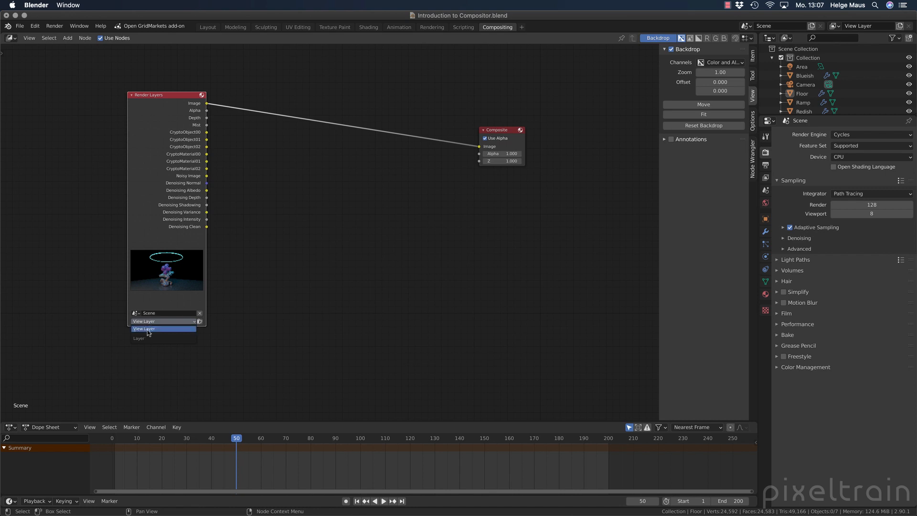
left_click(147, 329)
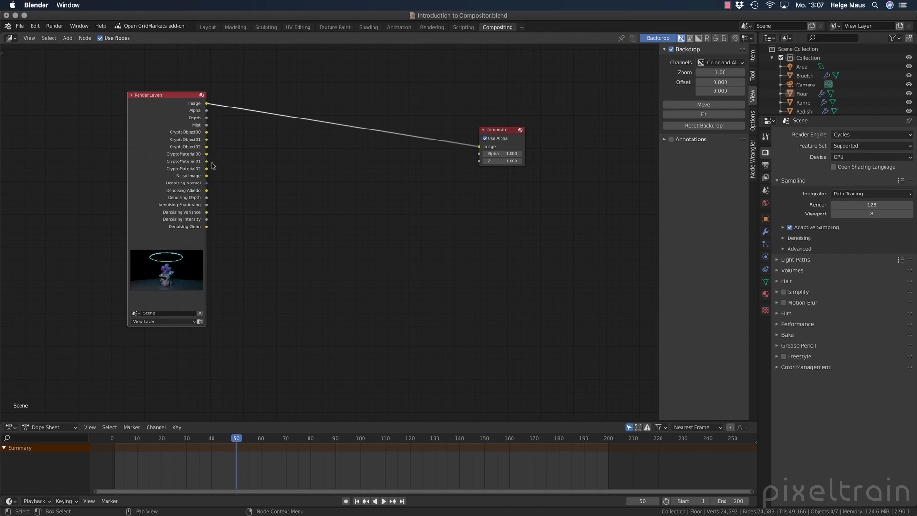
Show the View Layer passes, re-render from the Render Layers node, preview the Mist and Combined passes, and close the render window.
left_click(766, 177)
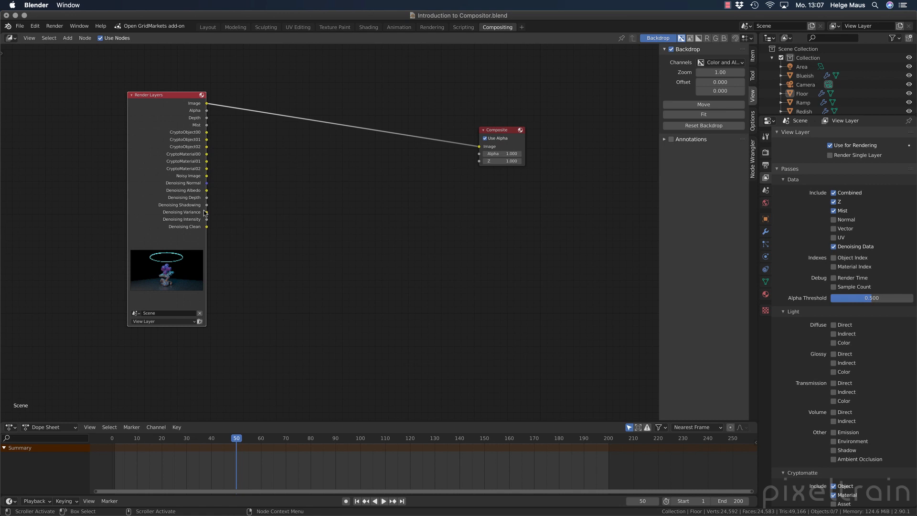
left_click(200, 322)
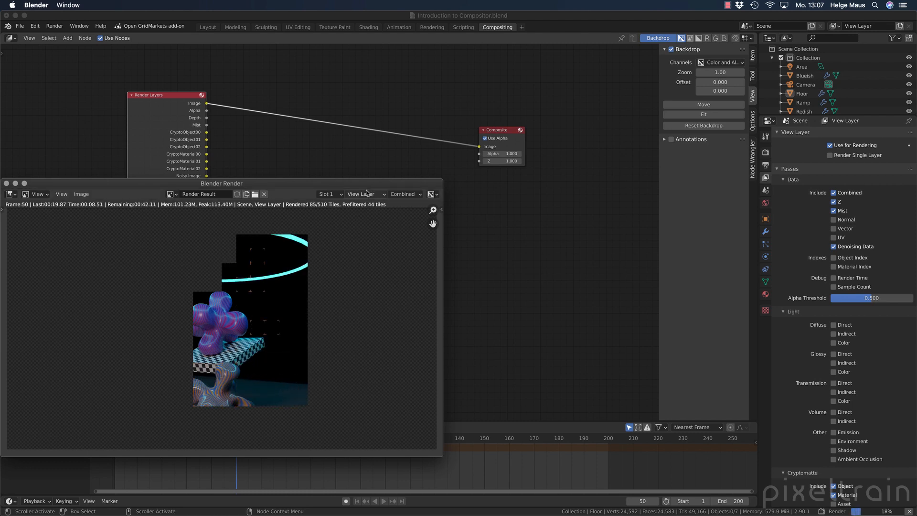
left_click(395, 194)
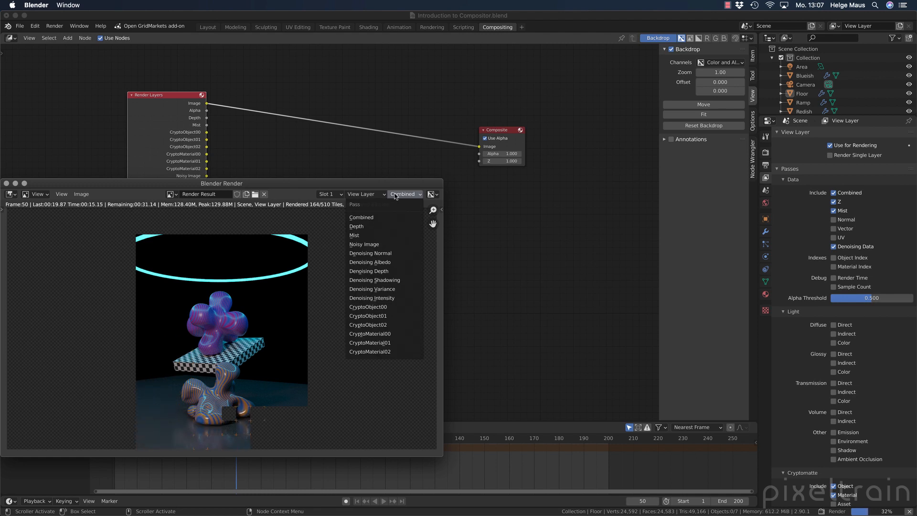
left_click(389, 235)
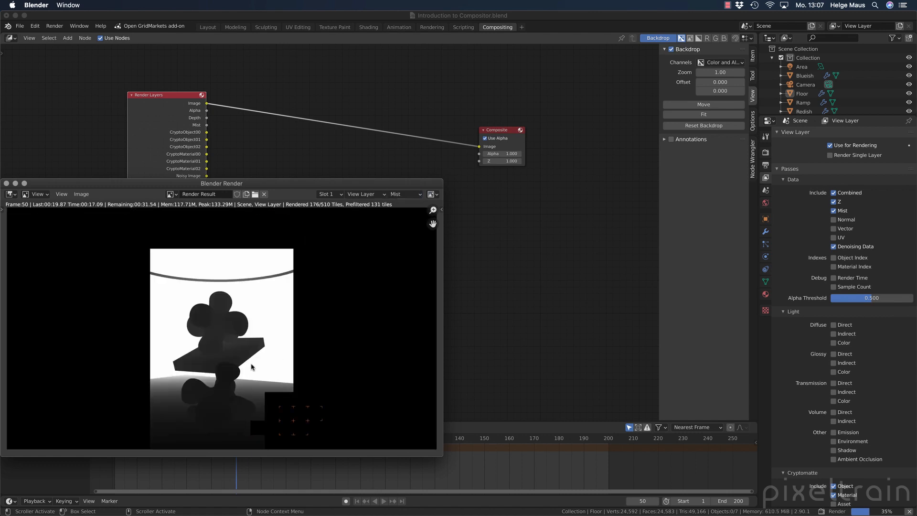
left_click(405, 194)
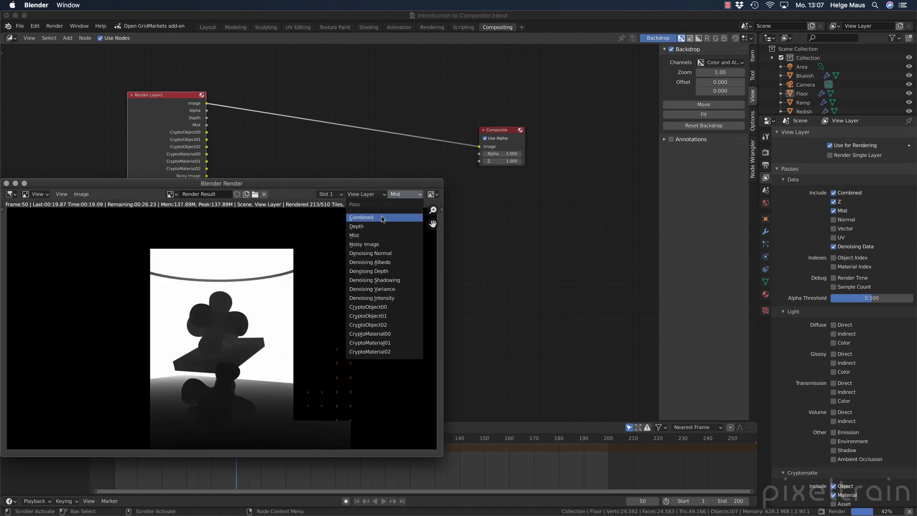
left_click(382, 218)
left_click_drag(306, 184, 446, 170)
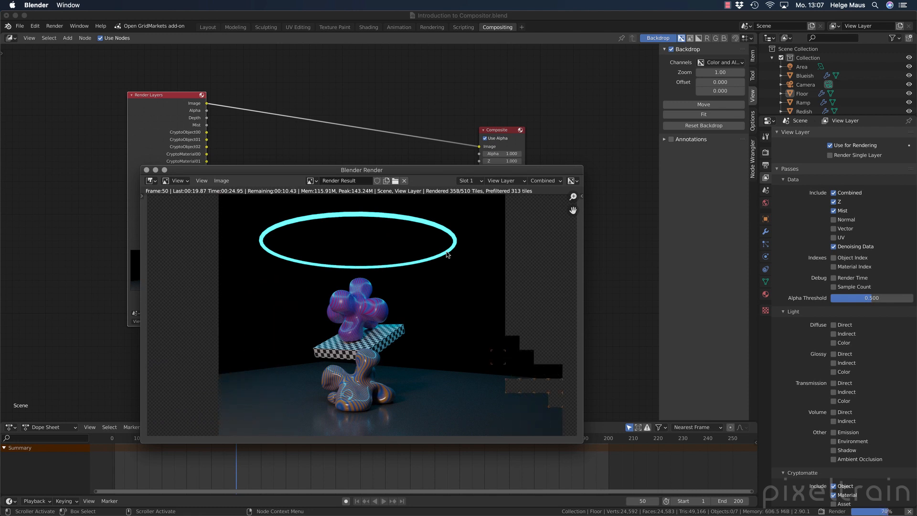
left_click(147, 170)
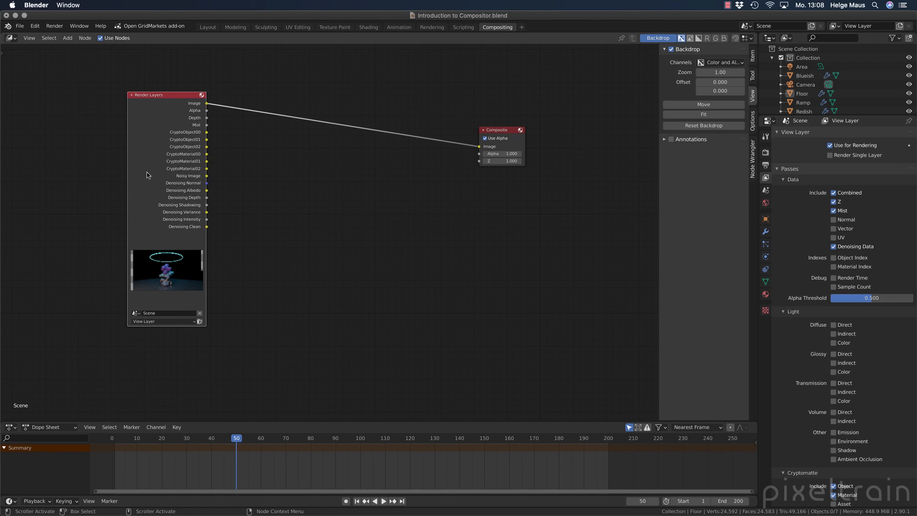
Reopen the last render result for viewing and close its window again.
left_click(55, 27)
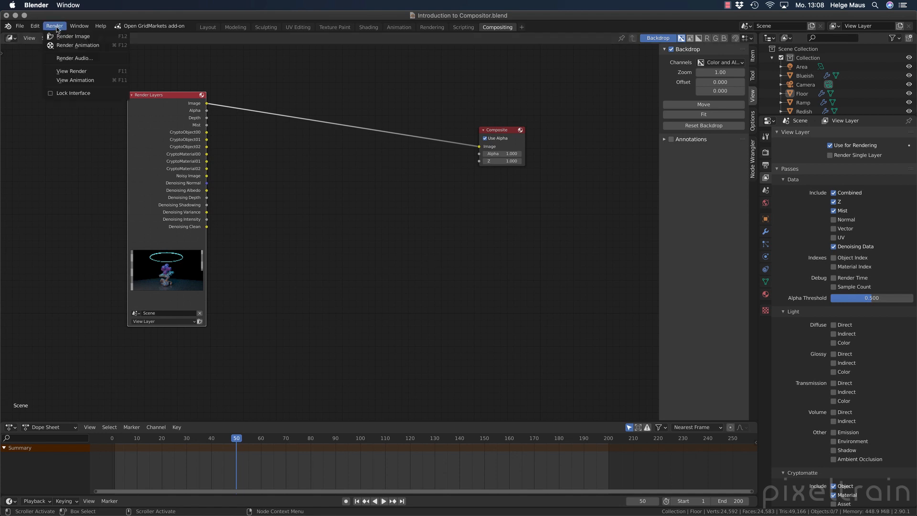
left_click(124, 71)
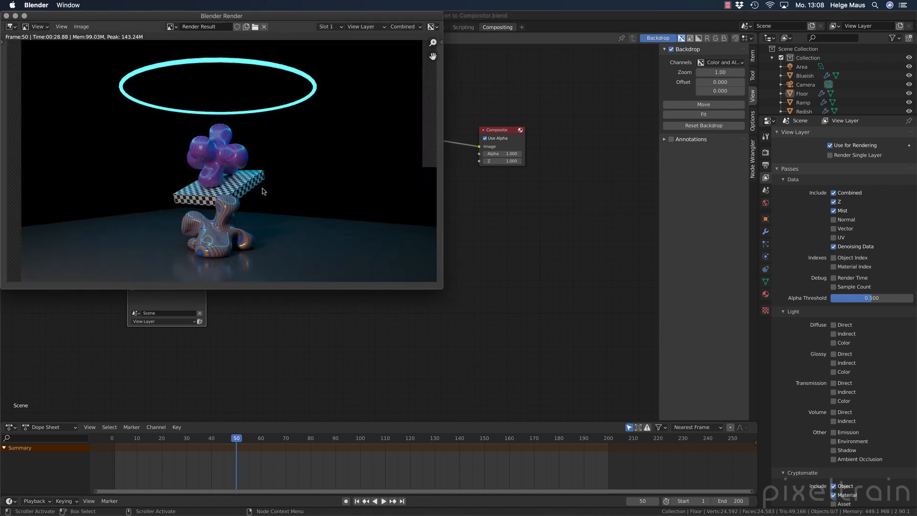
left_click(6, 16)
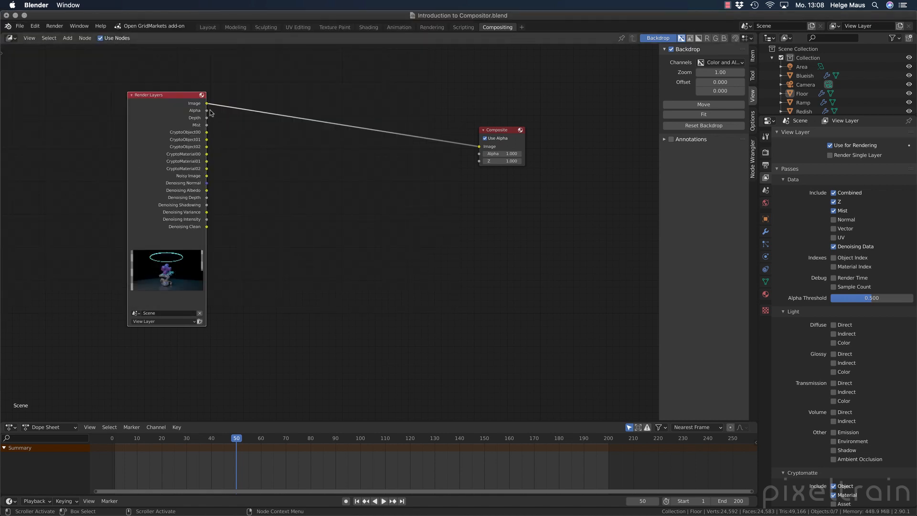
Shift the Render Layers node up toward the editor's corner and expand the Post Processing settings in the output properties.
left_click_drag(162, 96, 129, 75)
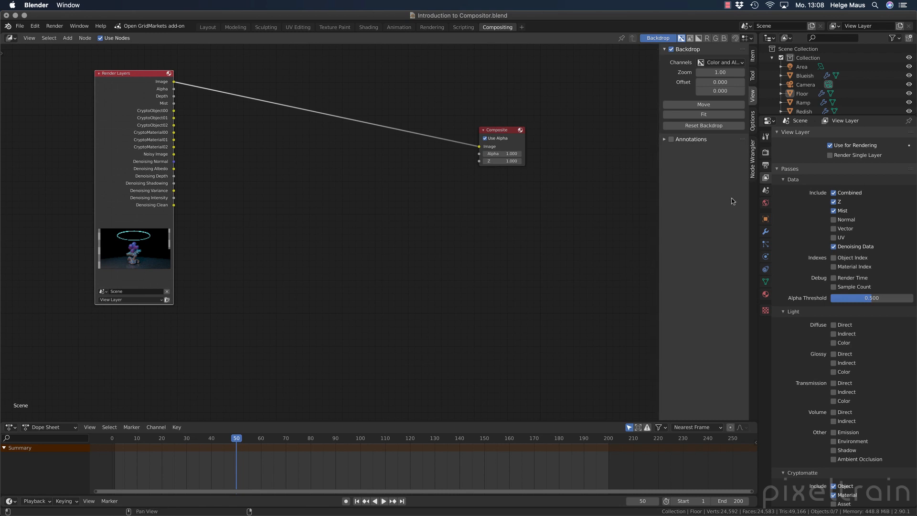
left_click(767, 154)
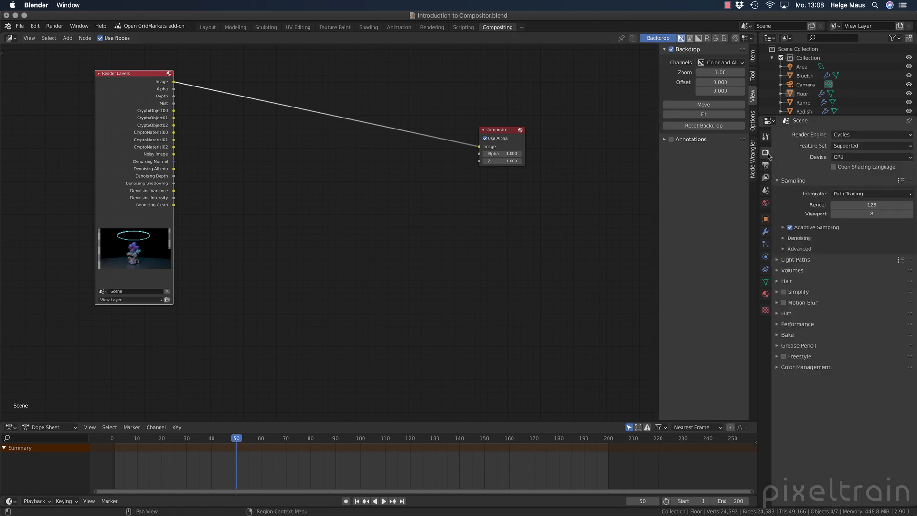
left_click(766, 165)
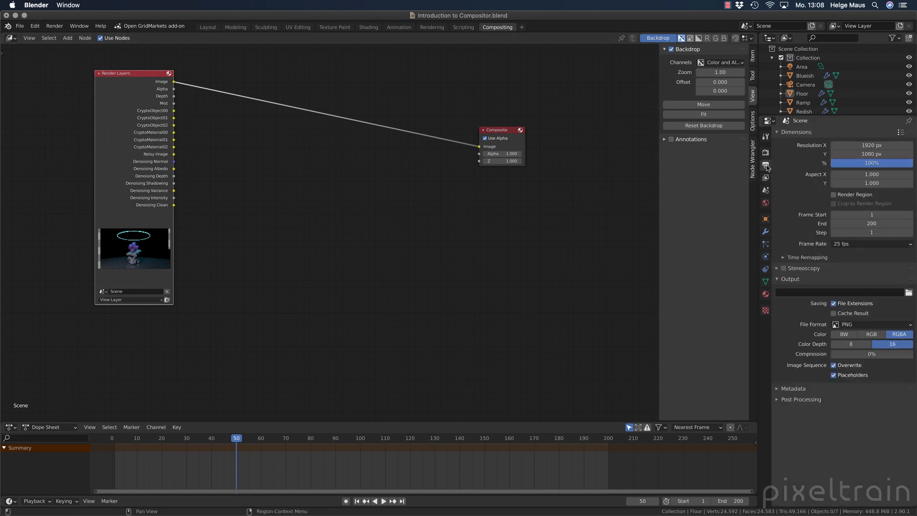
left_click(834, 399)
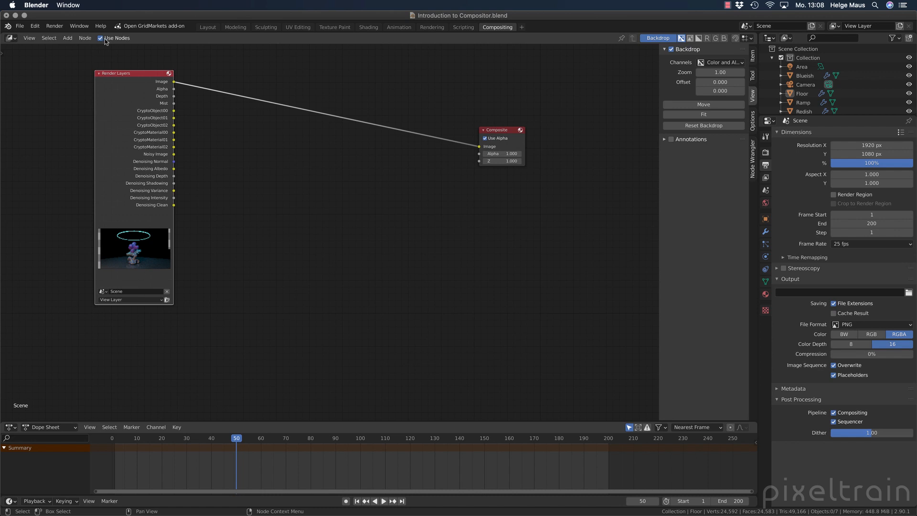
Nudge the Render Layers node and raise the Composite node to roughly the same height.
left_click_drag(148, 87, 146, 85)
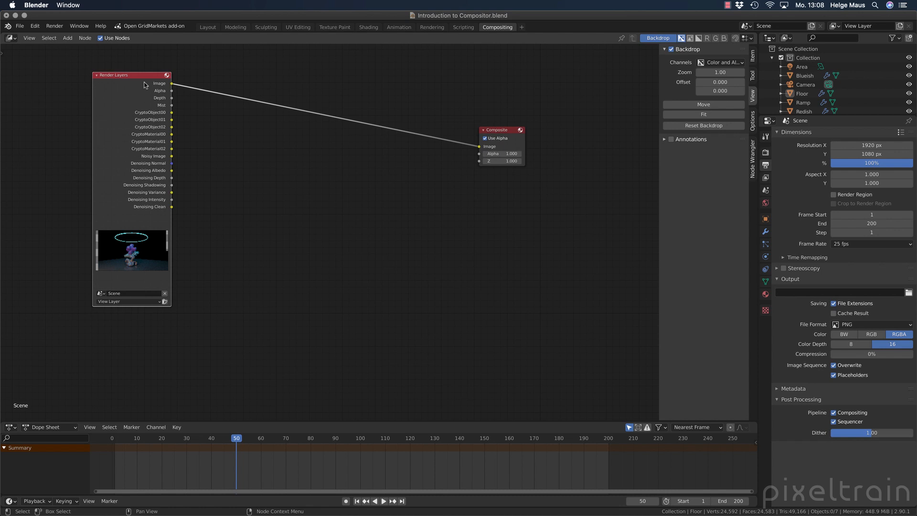
left_click_drag(507, 133, 524, 90)
left_click_drag(454, 73, 461, 96)
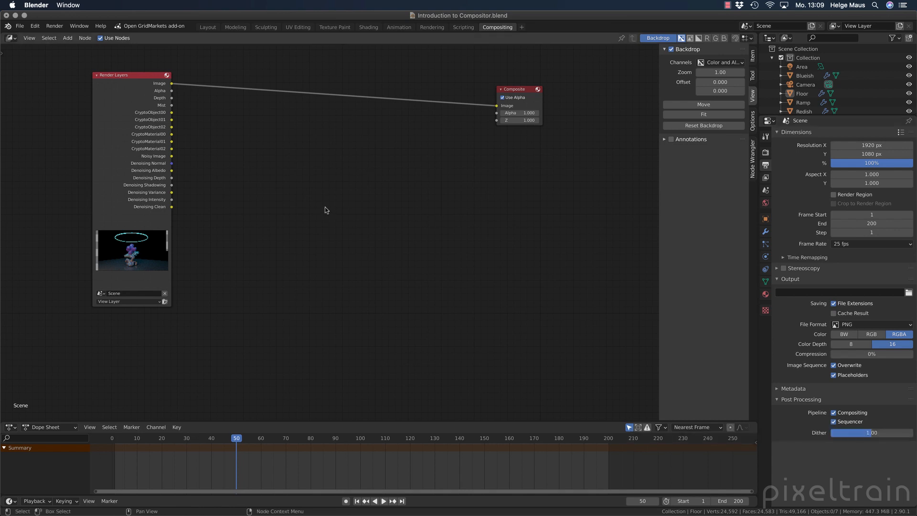
Replace the Composite node with a newly added one and connect the Render Layers Image output to its Image input.
left_click_drag(568, 138, 568, 137)
key("x")
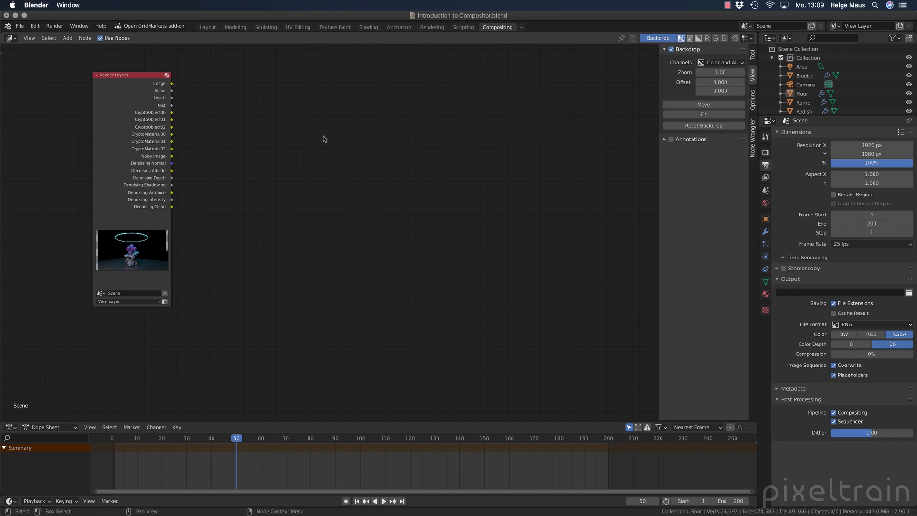
key("shift+a")
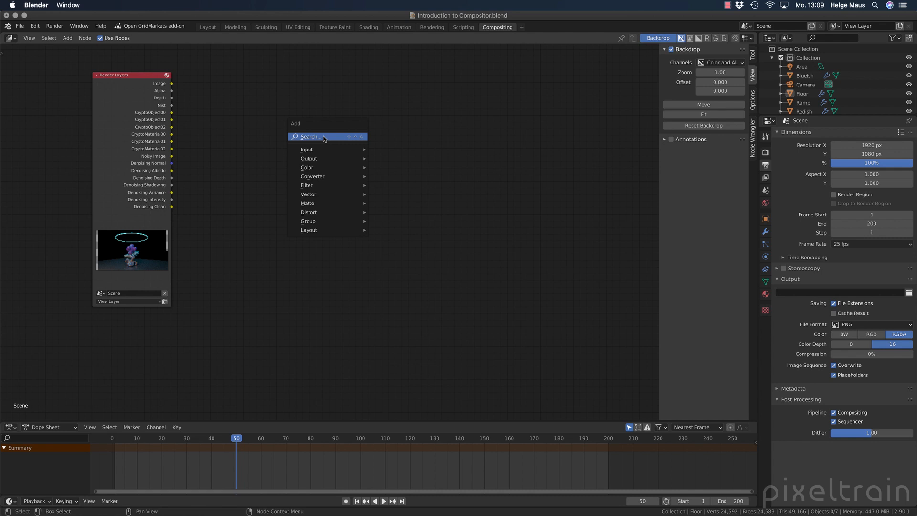
mouse_move(344, 158)
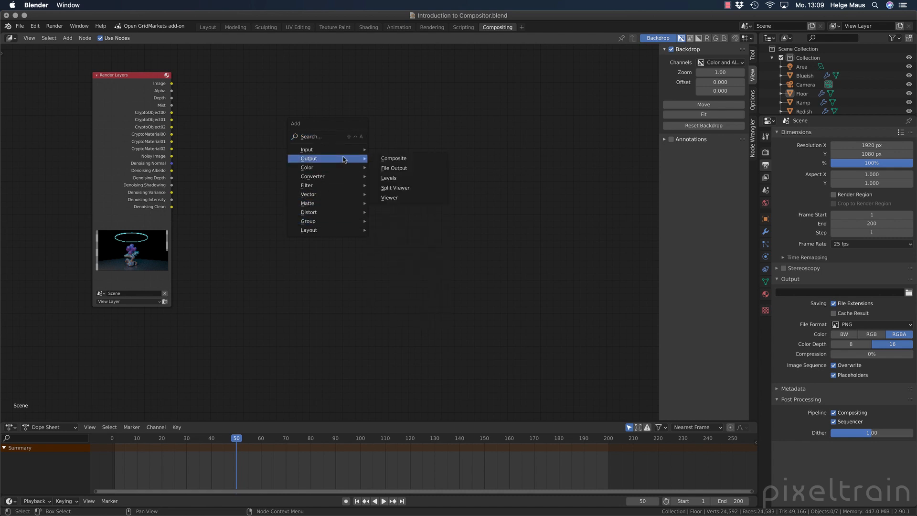
left_click(406, 159)
left_click(465, 93)
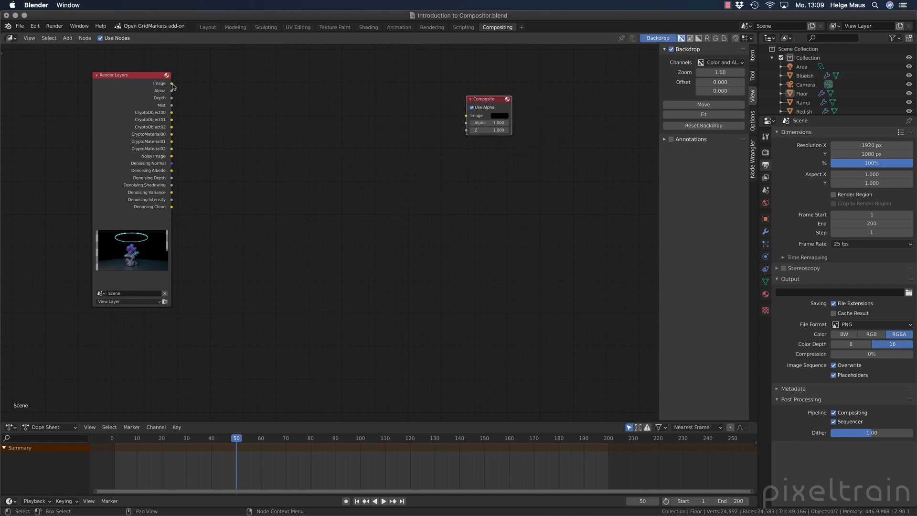
left_click_drag(172, 83, 462, 92)
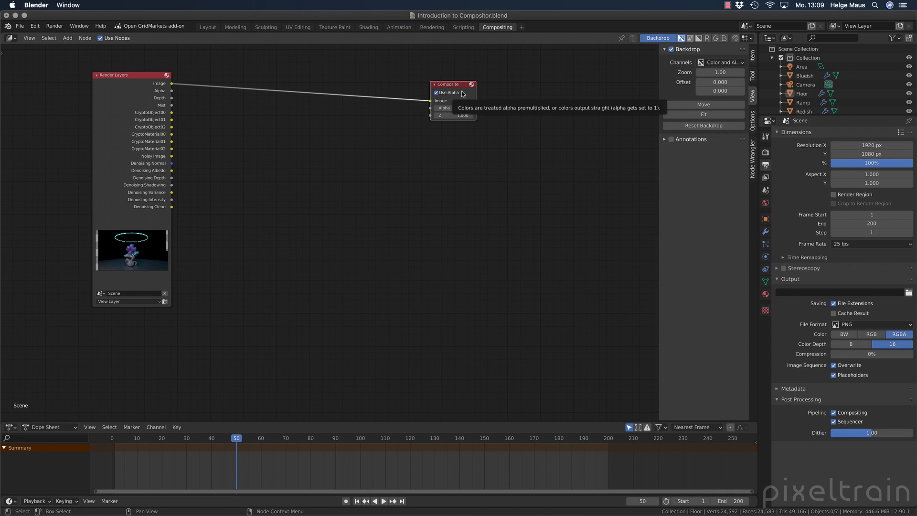
Add an Image input node and place it beside the lower part of the Render Layers node.
key("shift+a")
mouse_move(288, 250)
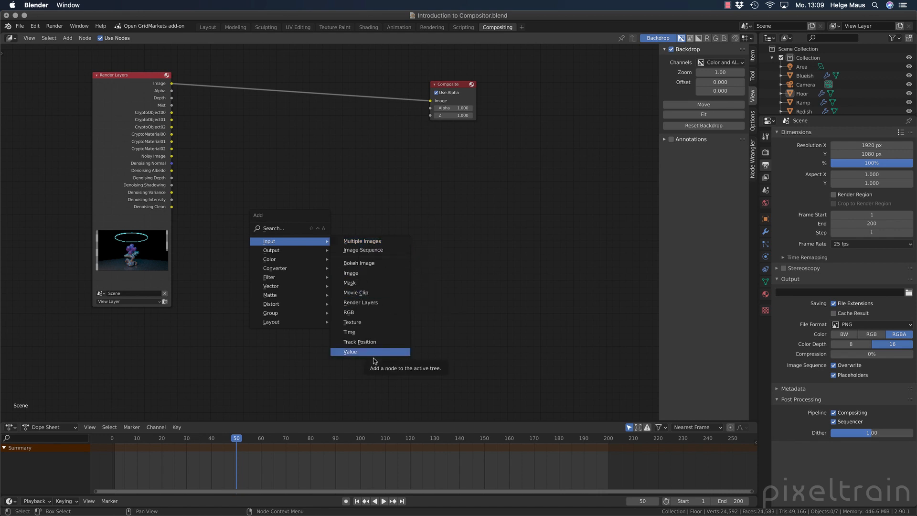
left_click(362, 277)
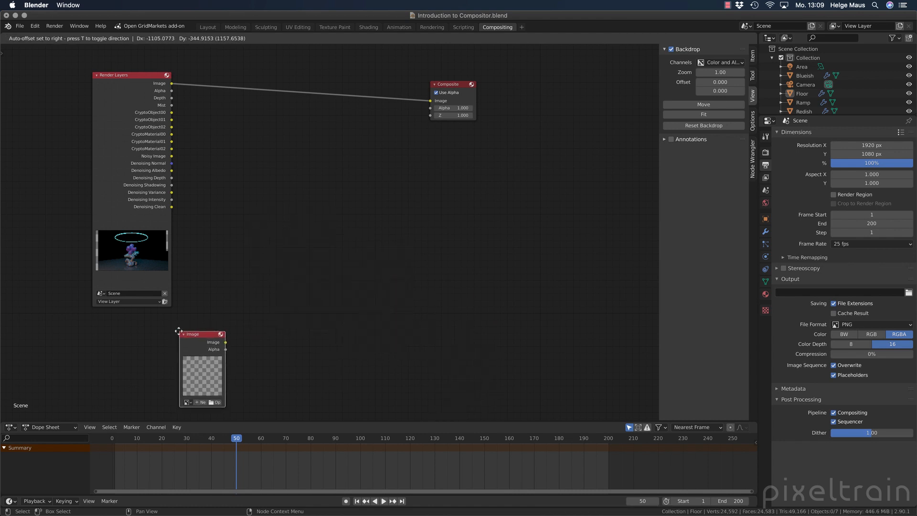
left_click(206, 231)
left_click(400, 246)
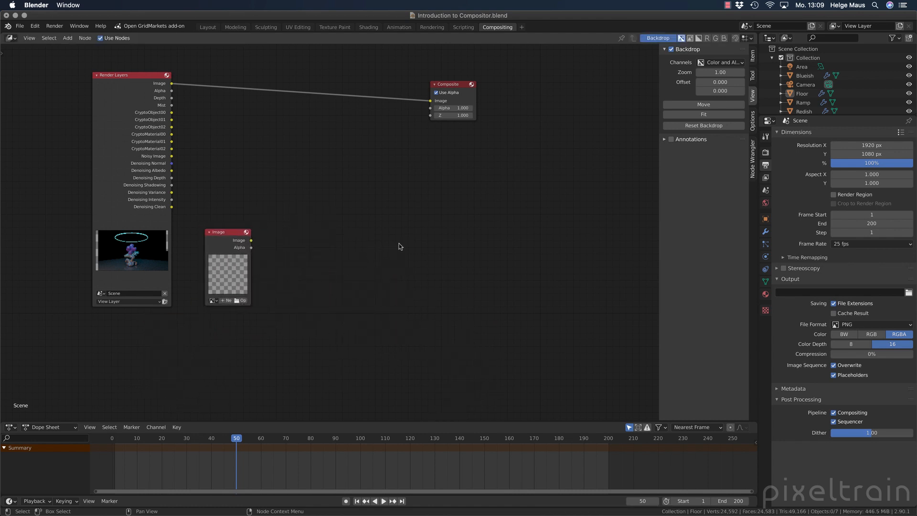
Add a File Output node below the Composite node and connect its Image input to the Render Layers Image output.
key("shift+a")
mouse_move(387, 253)
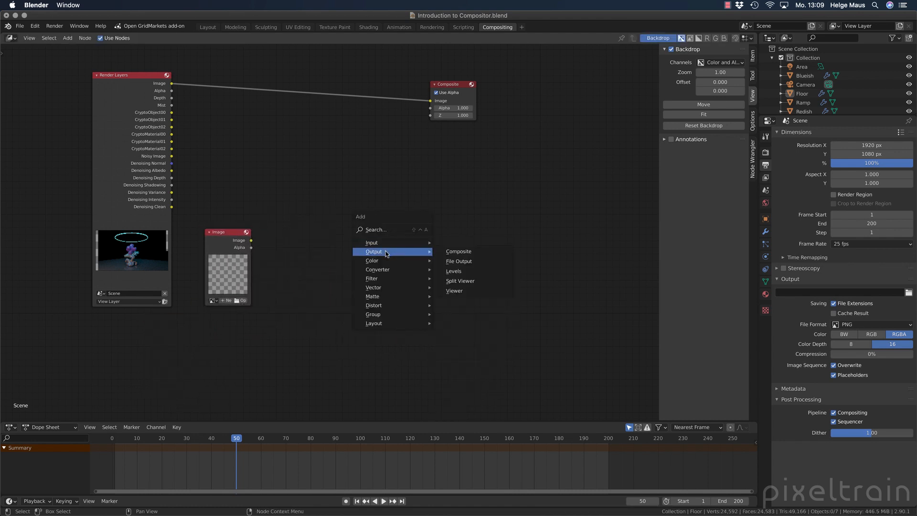
left_click(466, 262)
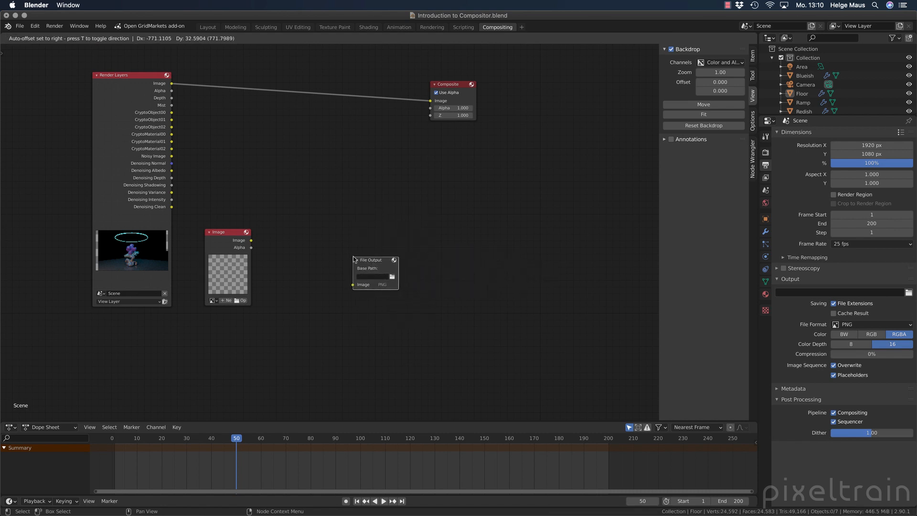
left_click(353, 254)
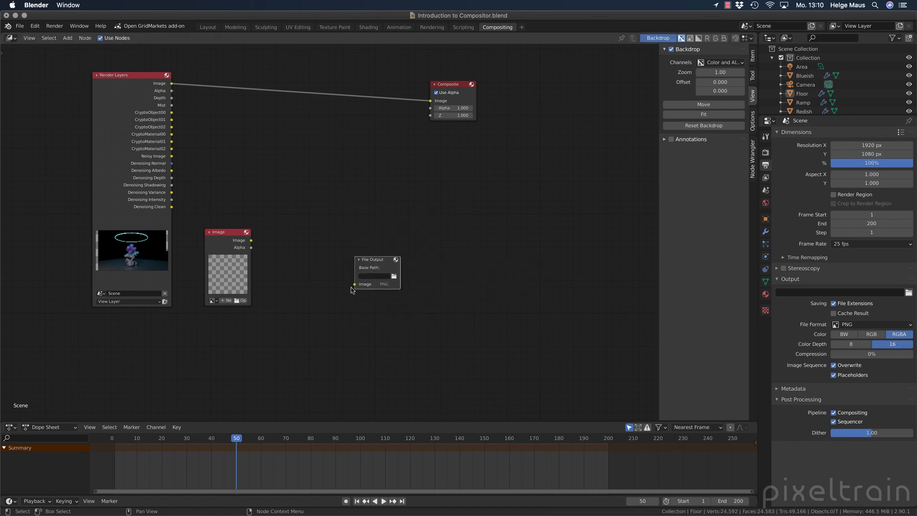
left_click_drag(354, 285, 171, 84)
Set the File Output node's path to Direct_Output.exr in the comp_out folder of the Tutorial_Compositor project, checking the Relative Path option.
left_click(389, 267)
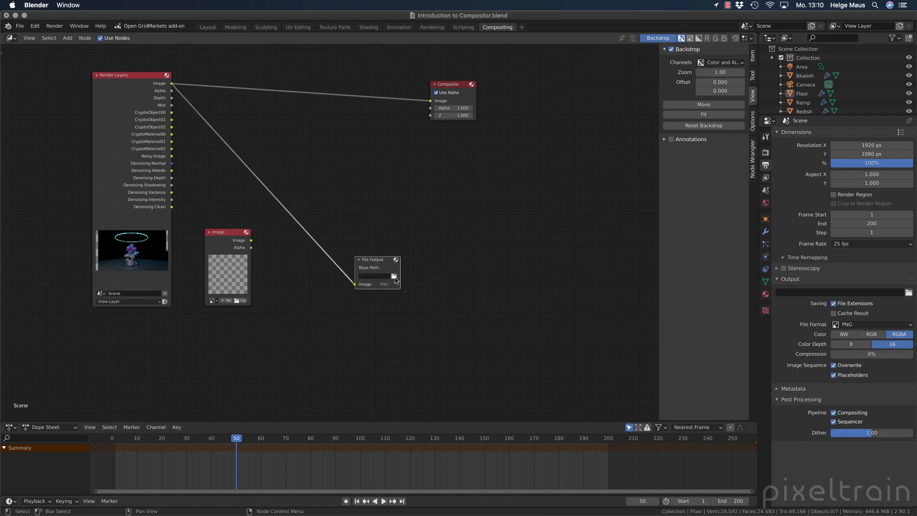
left_click(394, 277)
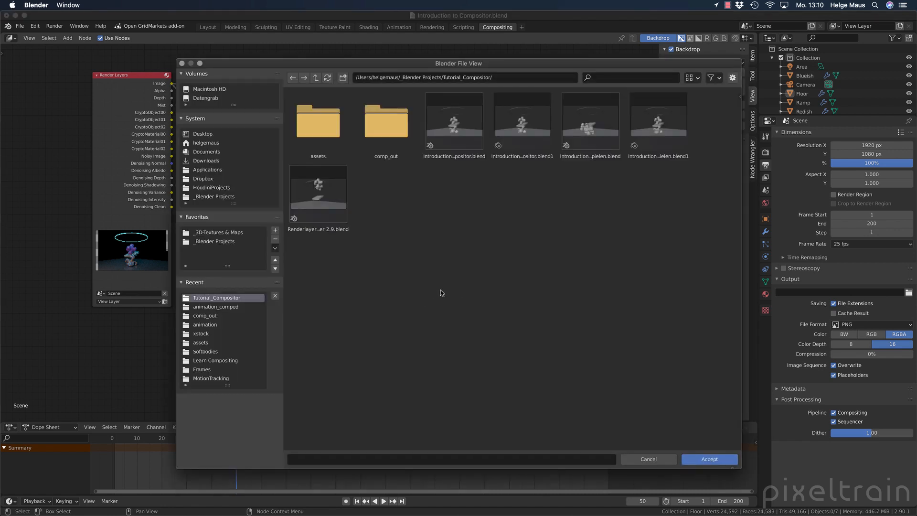
double_click(391, 153)
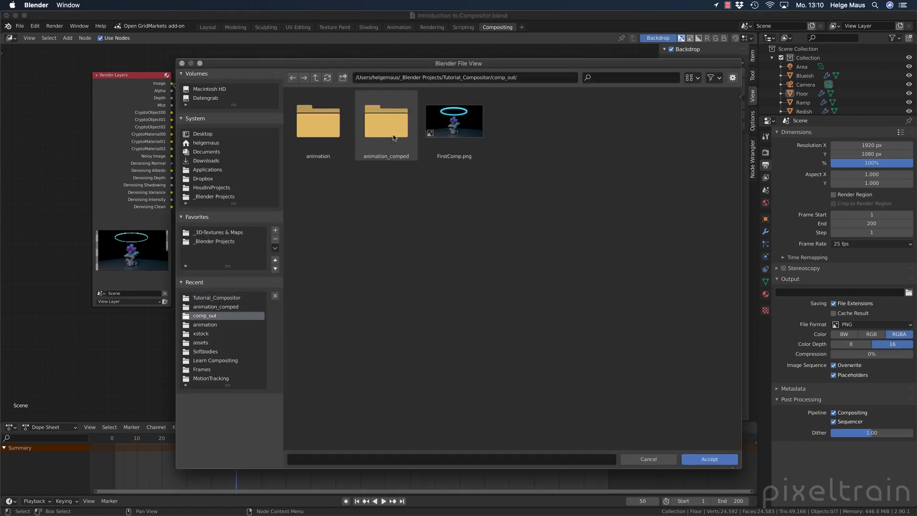
left_click(417, 458)
type("Direct_")
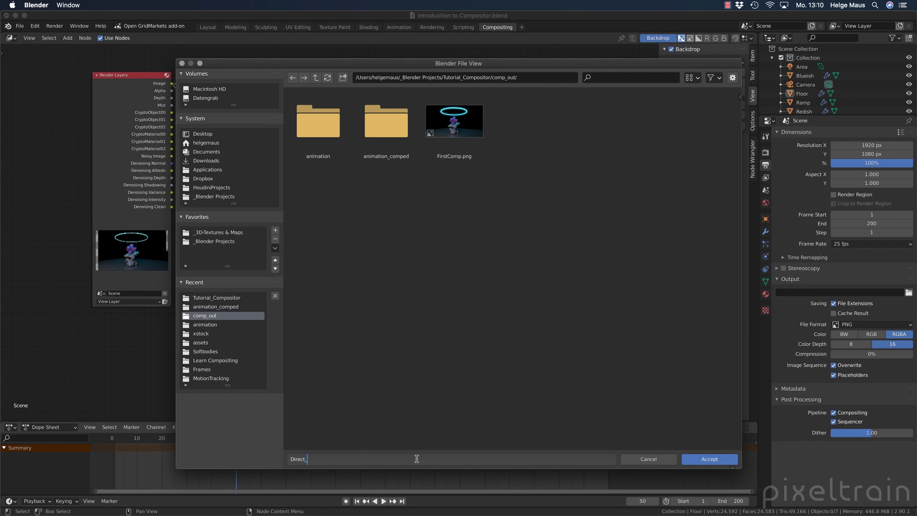
type("Out")
type("put.exr")
left_click(731, 77)
left_click(732, 78)
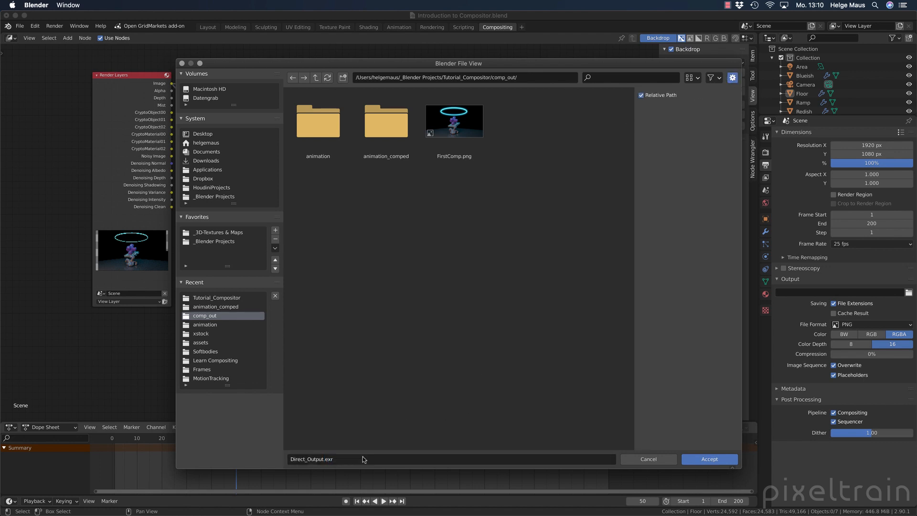
left_click(725, 463)
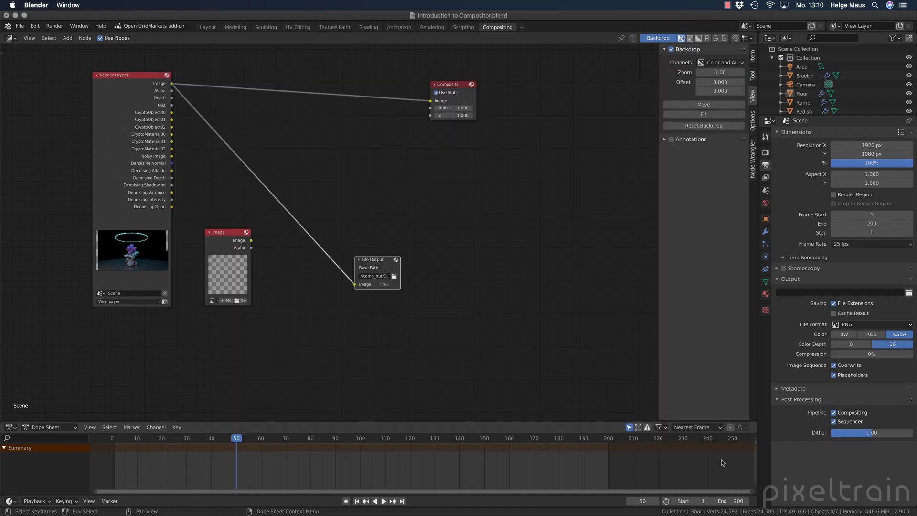
Move the File Output node below the Composite node and set its format to OpenEXR MultiLayer with Float (Full) color depth.
left_click_drag(391, 265, 449, 228)
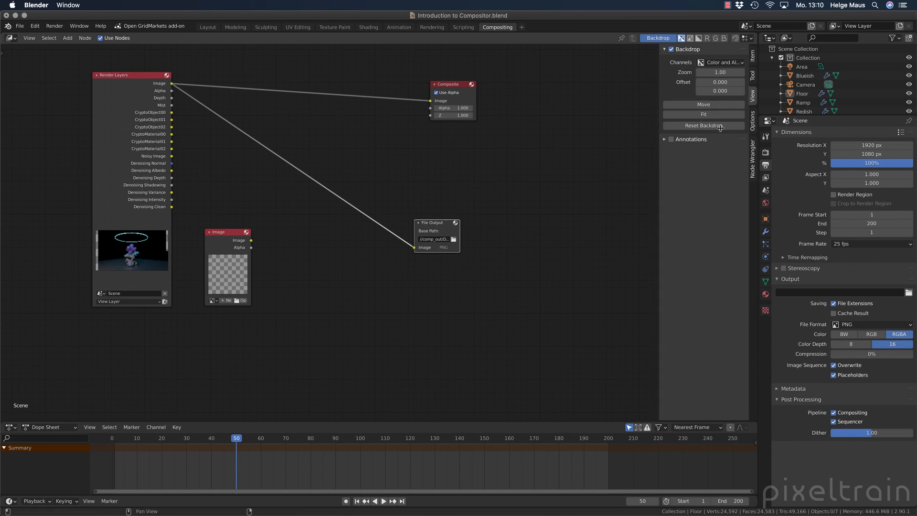
left_click(753, 57)
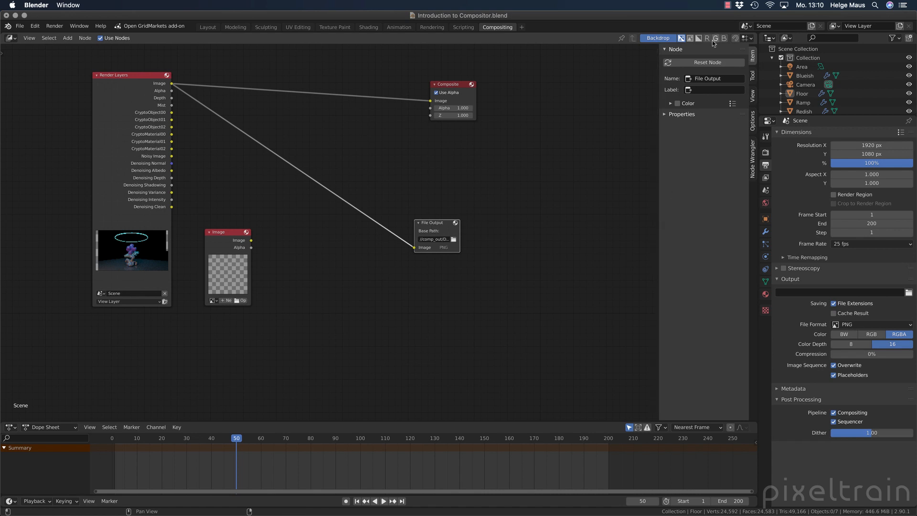
left_click(664, 115)
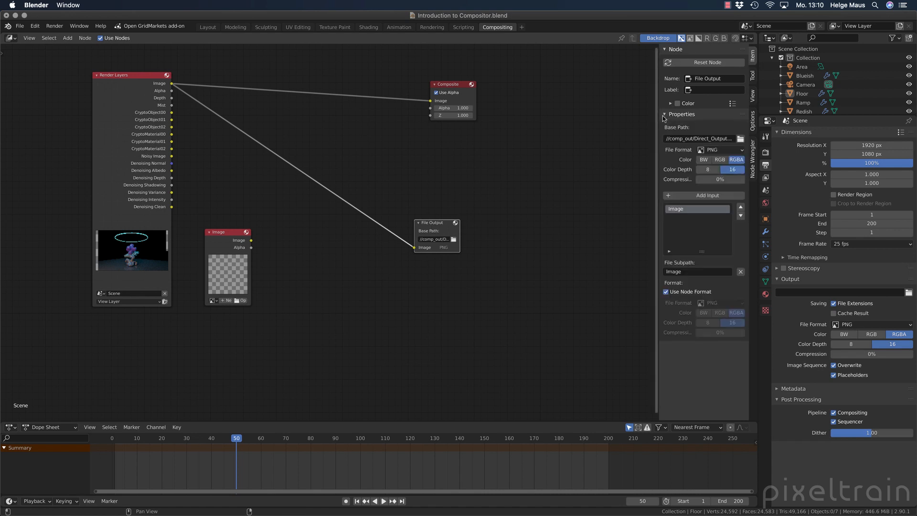
left_click_drag(659, 165, 631, 164)
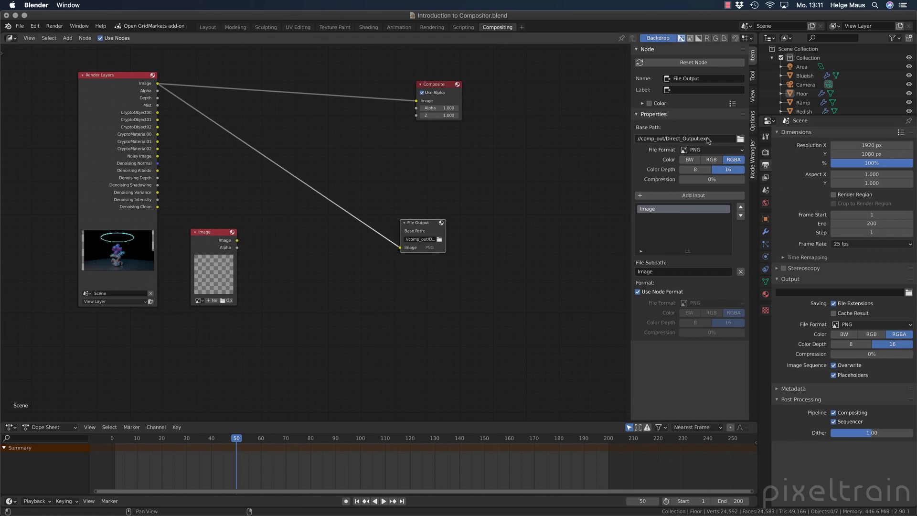
left_click(701, 151)
left_click(702, 151)
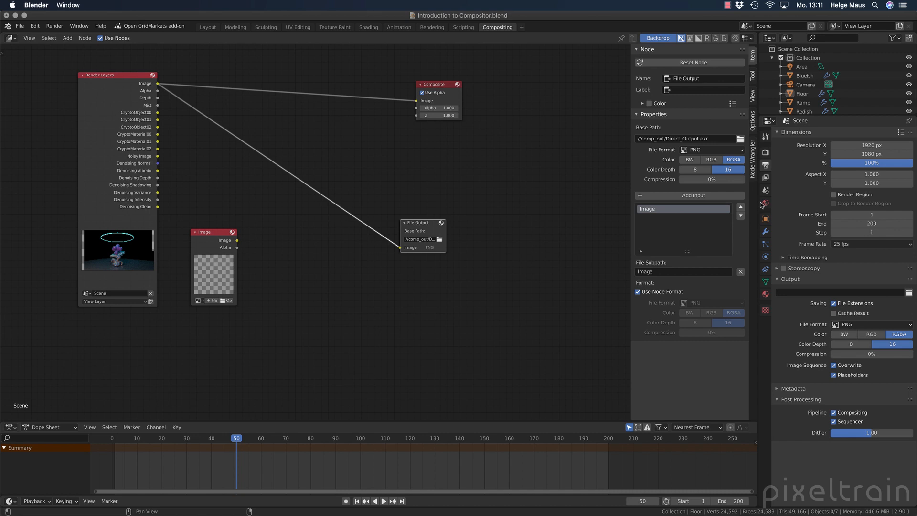
left_click(716, 150)
left_click(749, 203)
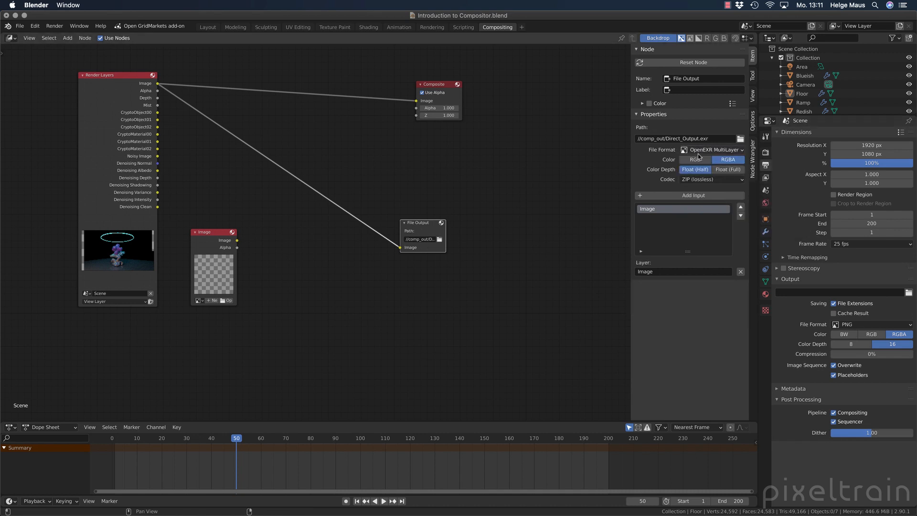
left_click(726, 171)
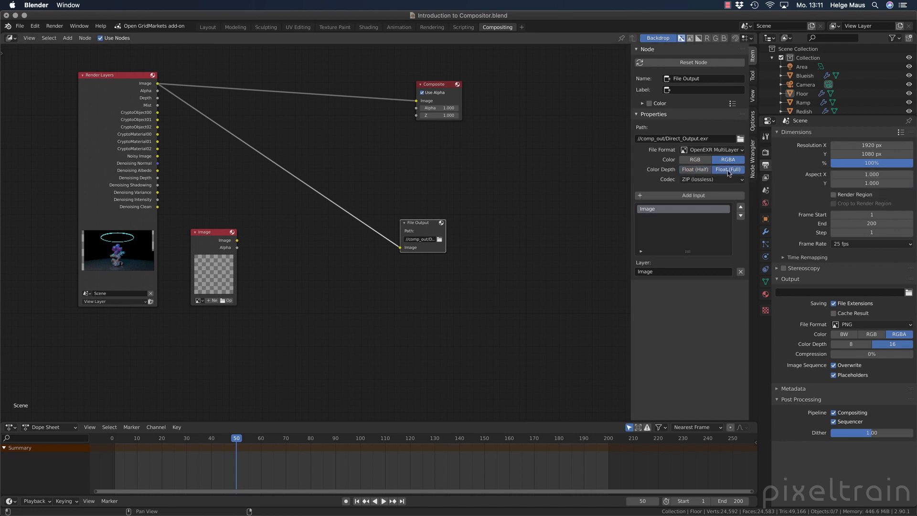
Add four more image inputs to the File Output node.
left_click(658, 196)
left_click(658, 196)
left_click(657, 195)
left_click(658, 196)
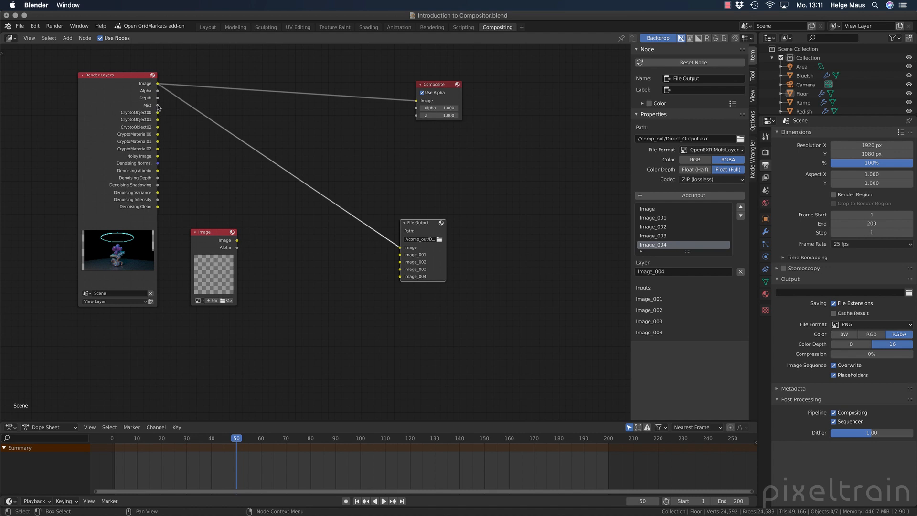
Connect the Render Layers Mist output to the File Output node's second input and rename that layer Mist.
left_click_drag(158, 105, 404, 258)
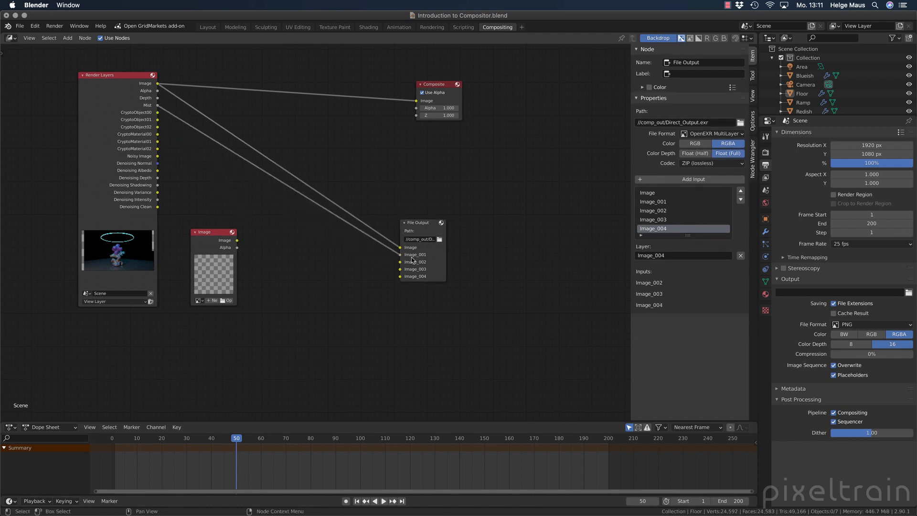
left_click(420, 228)
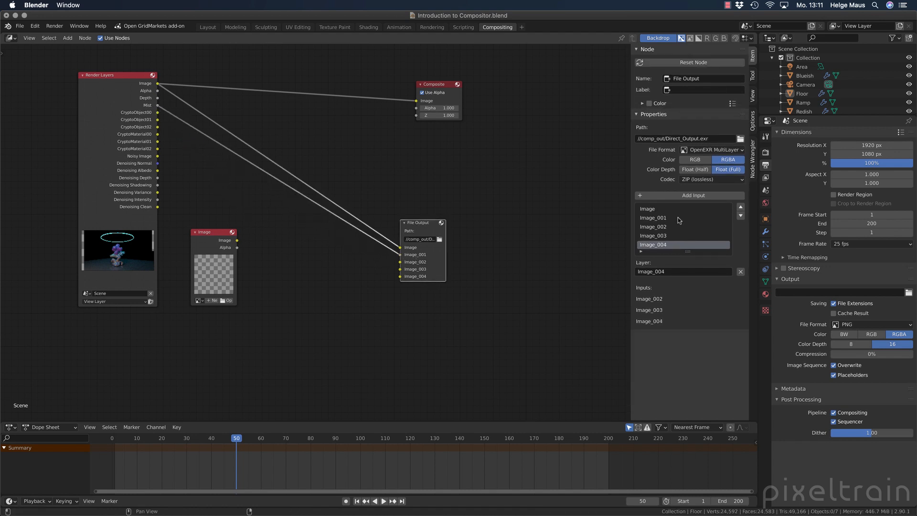
left_click(656, 219)
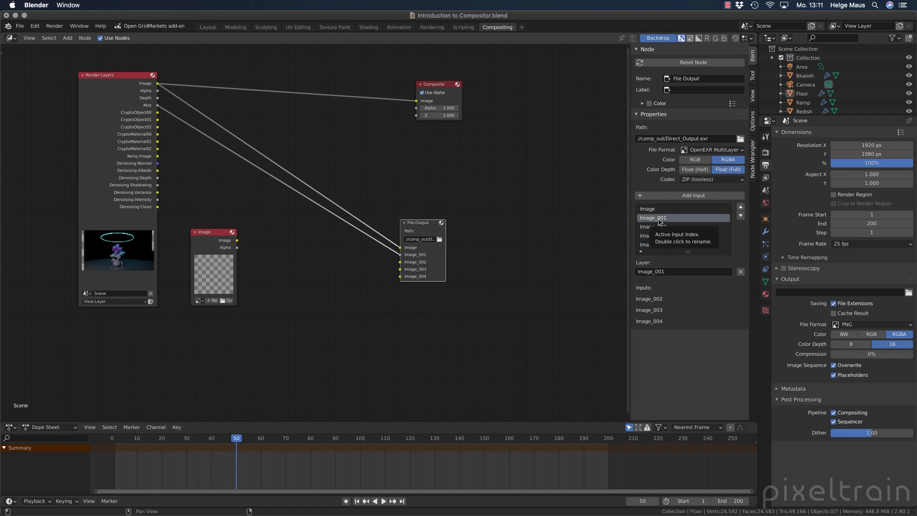
left_click(668, 271)
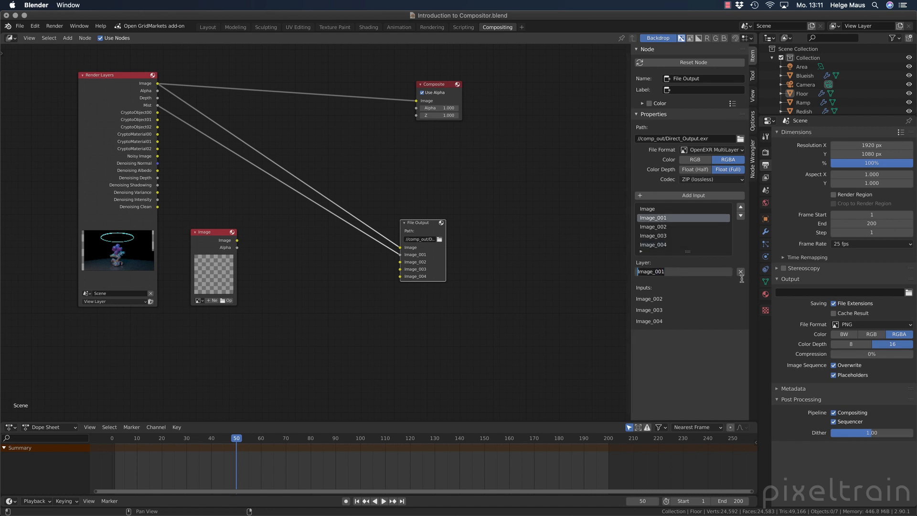
type("Mist")
key("Return")
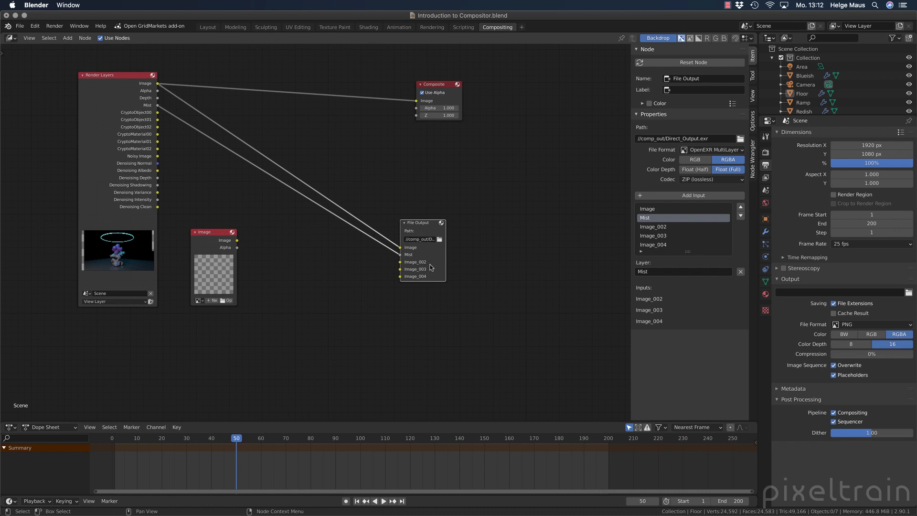
Spread the nodes apart, with the Image node below Render Layers and the File Output node farther to the lower right.
left_click_drag(210, 239, 160, 326)
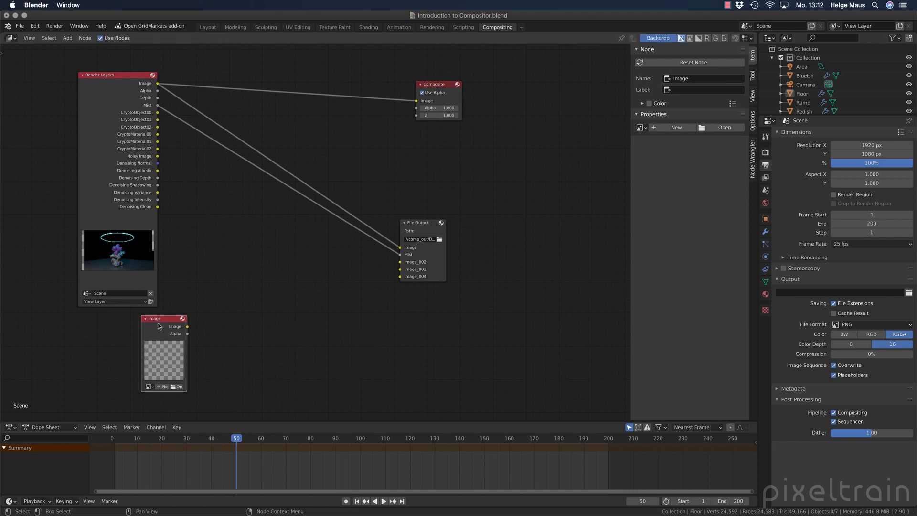
left_click_drag(423, 225, 510, 253)
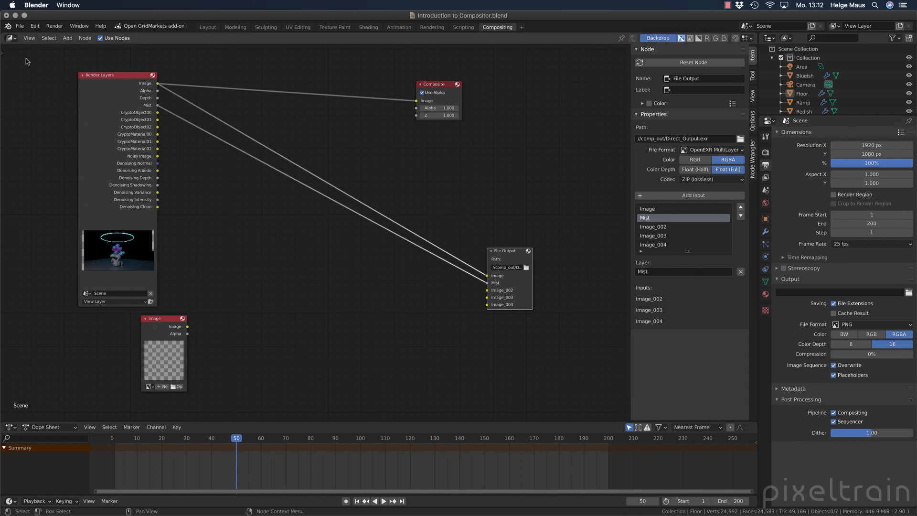
left_click_drag(96, 80, 80, 69)
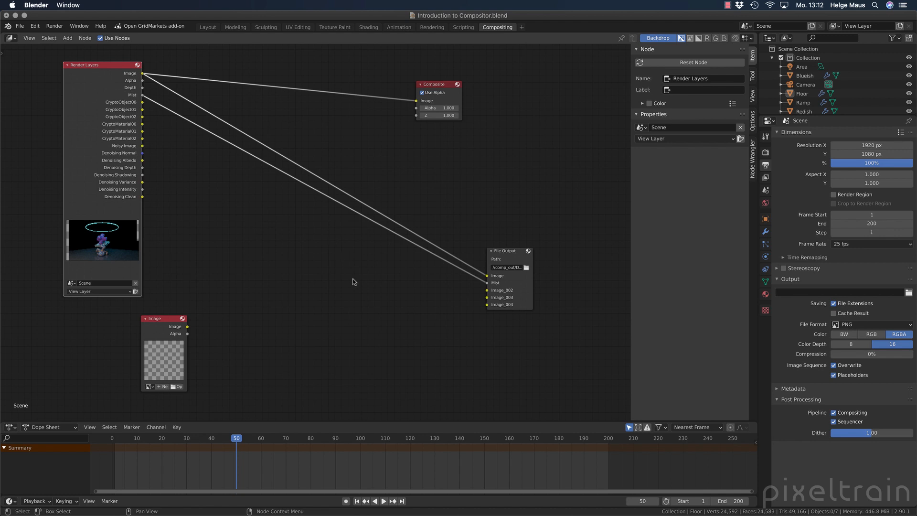
Delete the File Output node and the Image node, leaving only Render Layers linked to Composite.
left_click(437, 346)
left_click_drag(567, 246, 441, 380)
key("x")
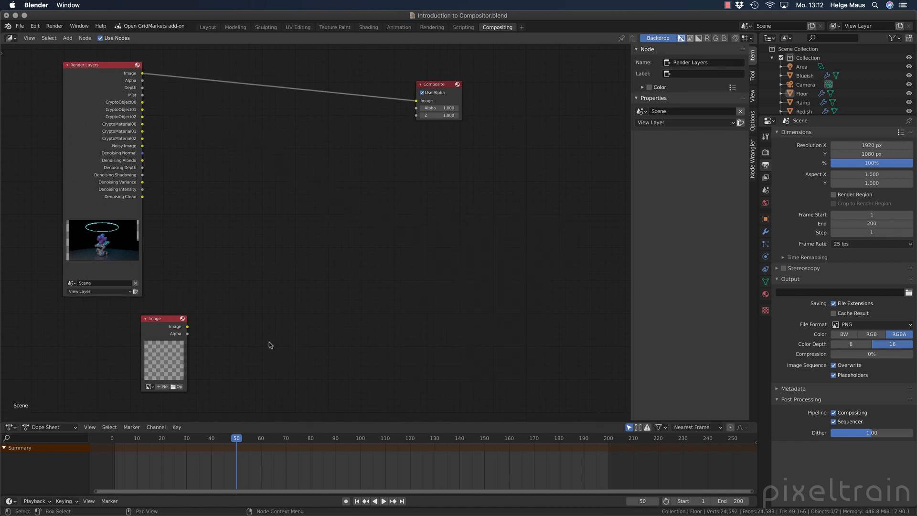
left_click_drag(268, 342, 122, 412)
key("x")
Frame the remaining nodes and place Render Layers and Composite far apart at about the same height.
key("Home")
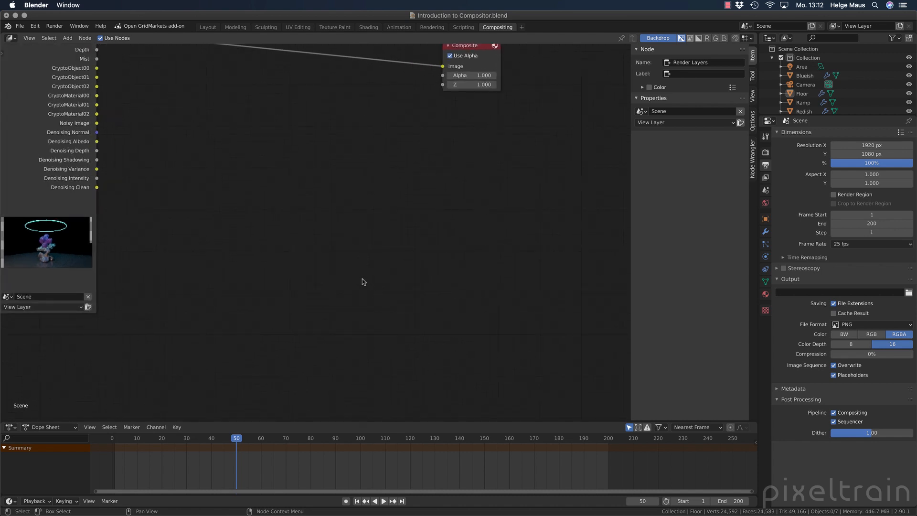
left_click_drag(494, 134, 528, 120)
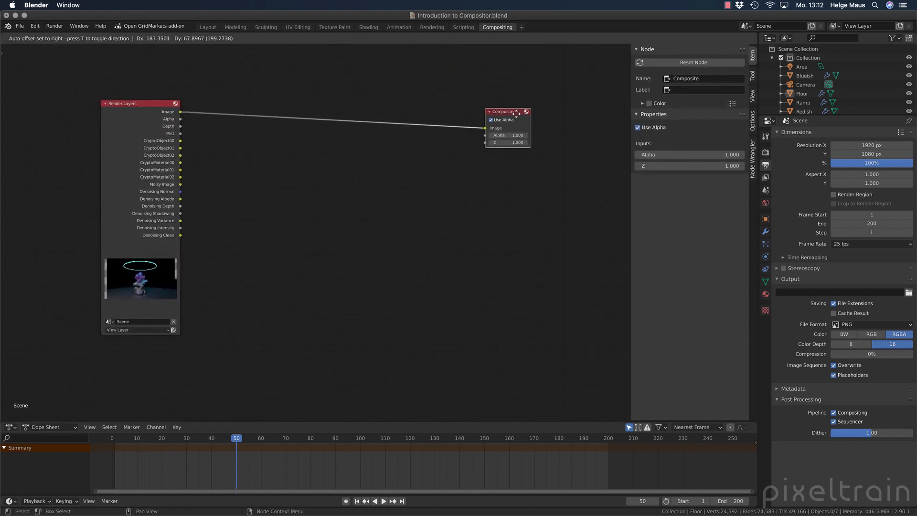
left_click_drag(104, 110, 116, 113)
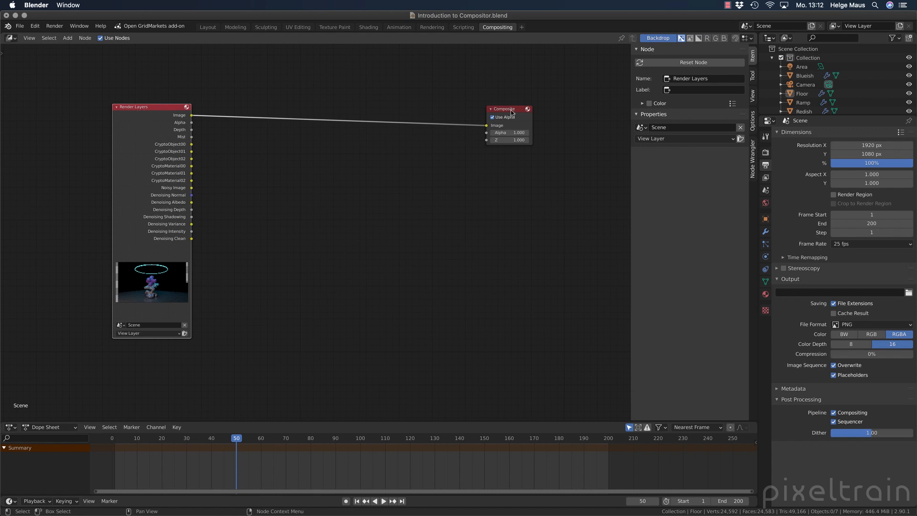
left_click_drag(512, 111, 540, 113)
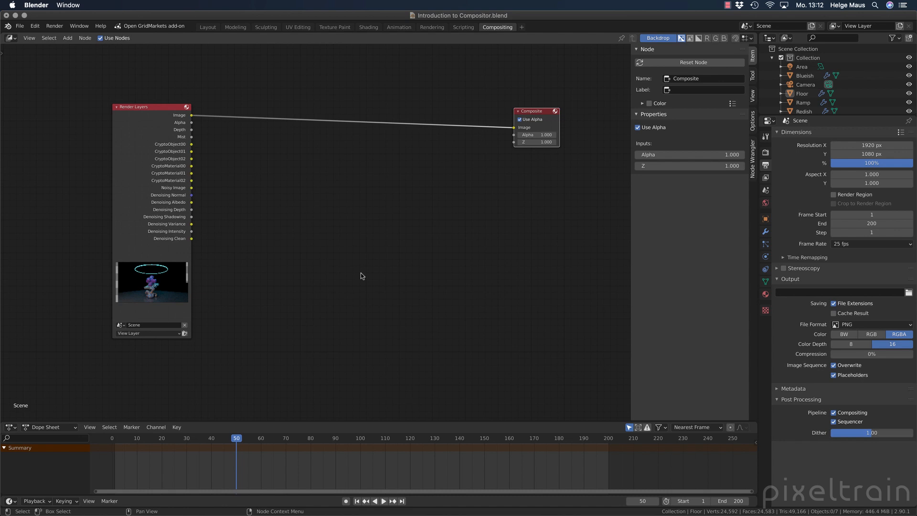
Show the Node Wrangler tools, and search the add-on preferences for "node" to expand the Node Wrangler add-on's details.
left_click(752, 162)
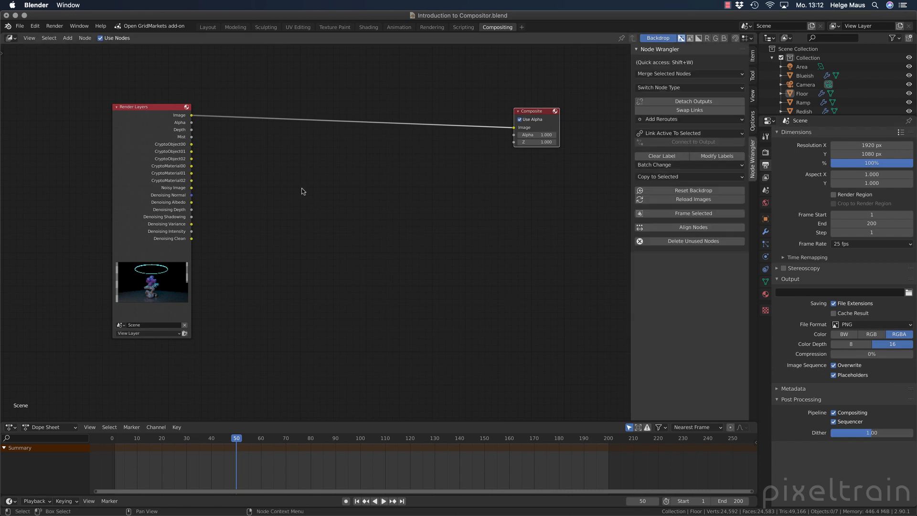
left_click(20, 26)
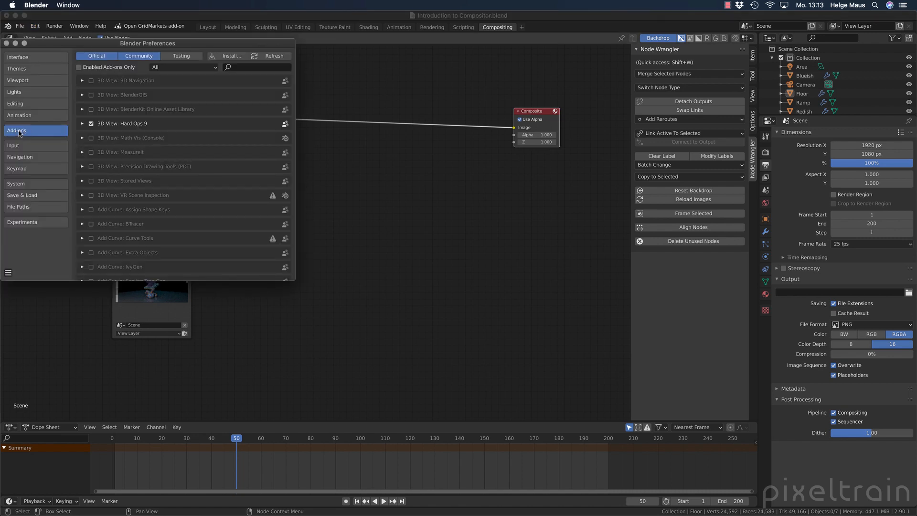
left_click(264, 68)
type("node")
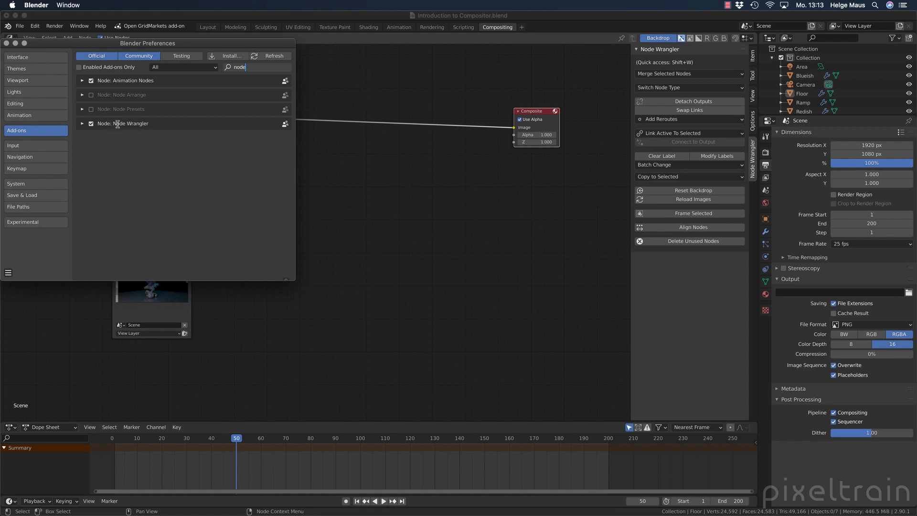
left_click(82, 123)
left_click(81, 123)
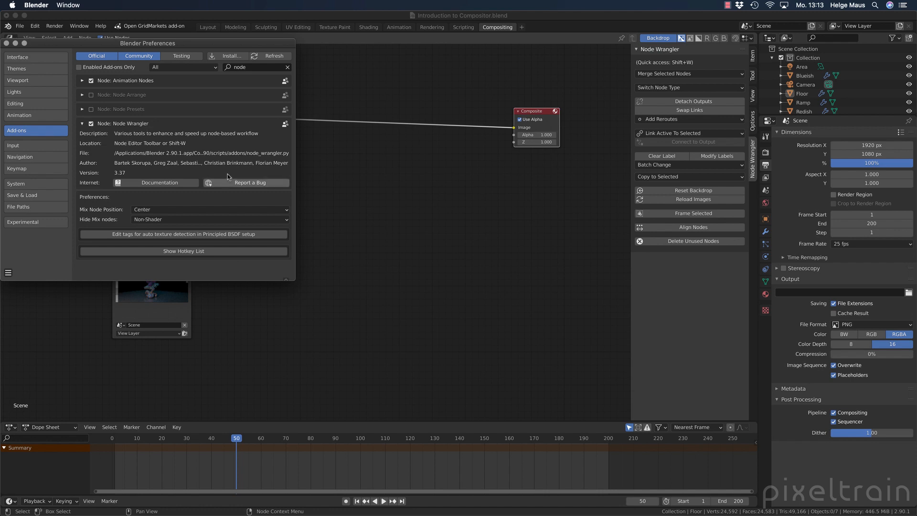
Show the Node Wrangler hotkey list, look through it, and close the preferences.
left_click(190, 252)
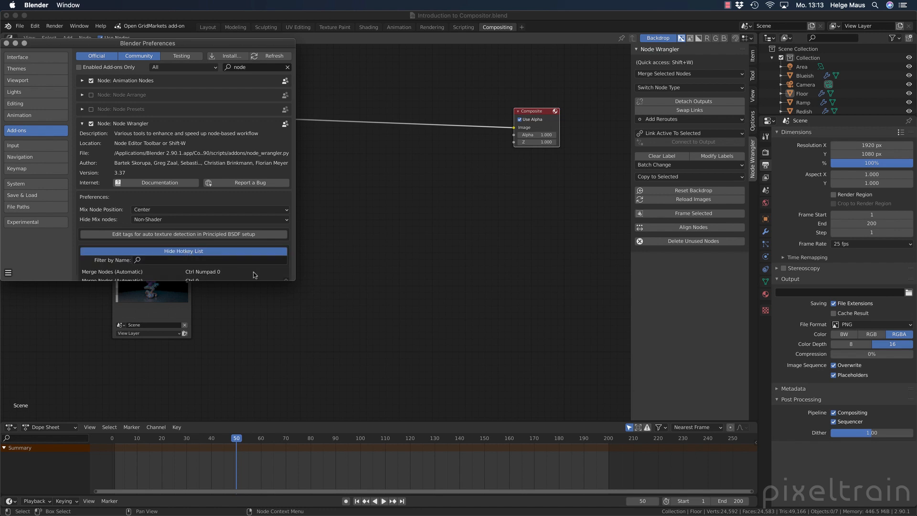
left_click_drag(290, 112, 308, 62)
left_click(6, 43)
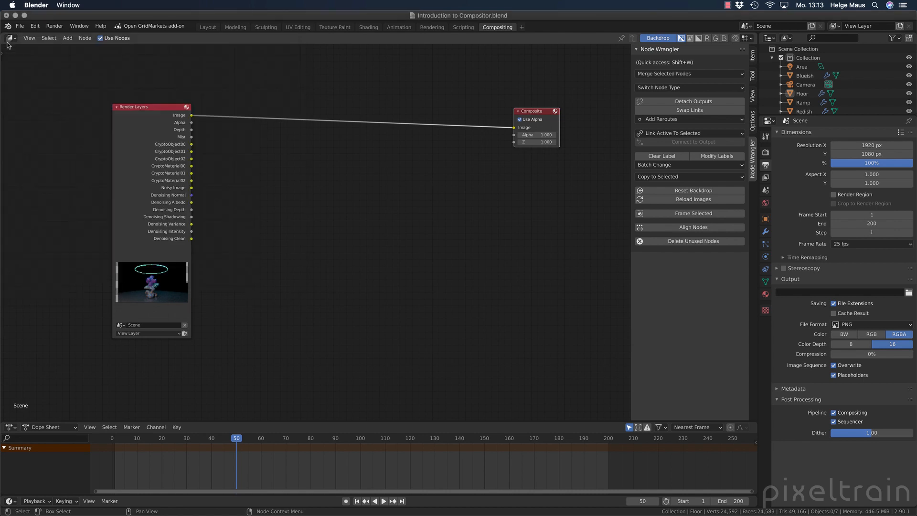
Deselect the nodes and open the Node Wrangler quick-access menu in the empty area of the compositor to examine its commands.
left_click(332, 216)
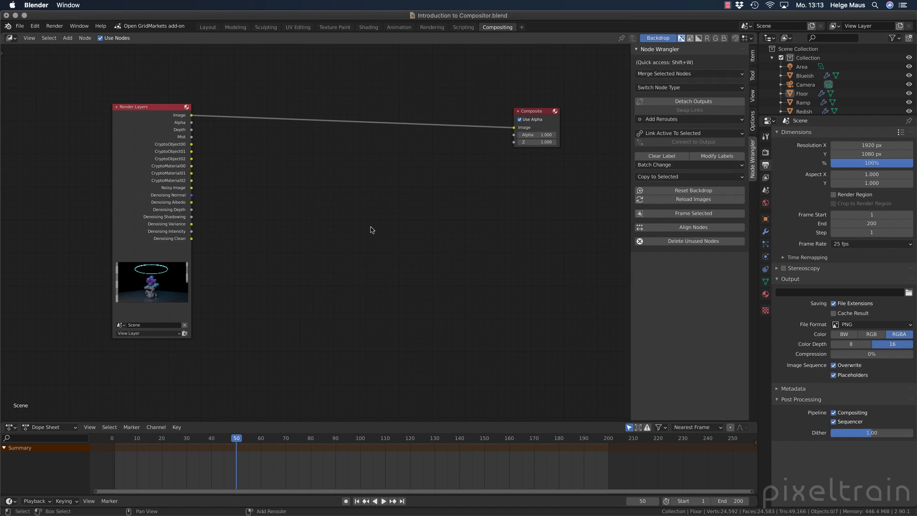
key("shift+w")
mouse_move(371, 230)
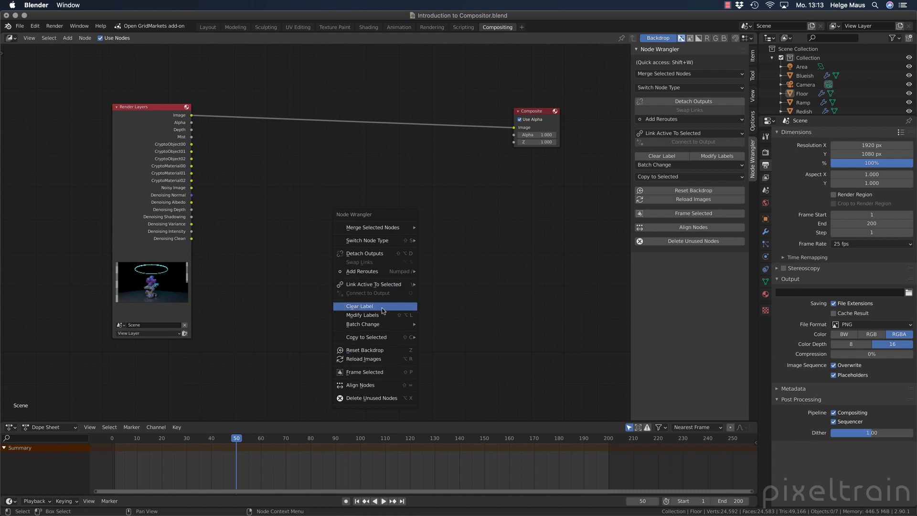
Add a Glare node by searching the node list for "glar", and place it below the link between Render Layers and Composite.
mouse_move(382, 340)
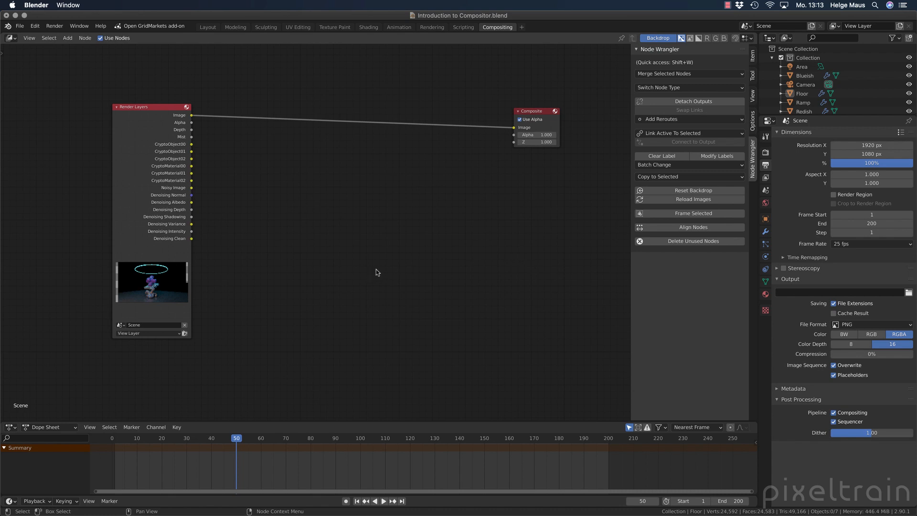
key("shift+a")
left_click(69, 39)
key("shift+a")
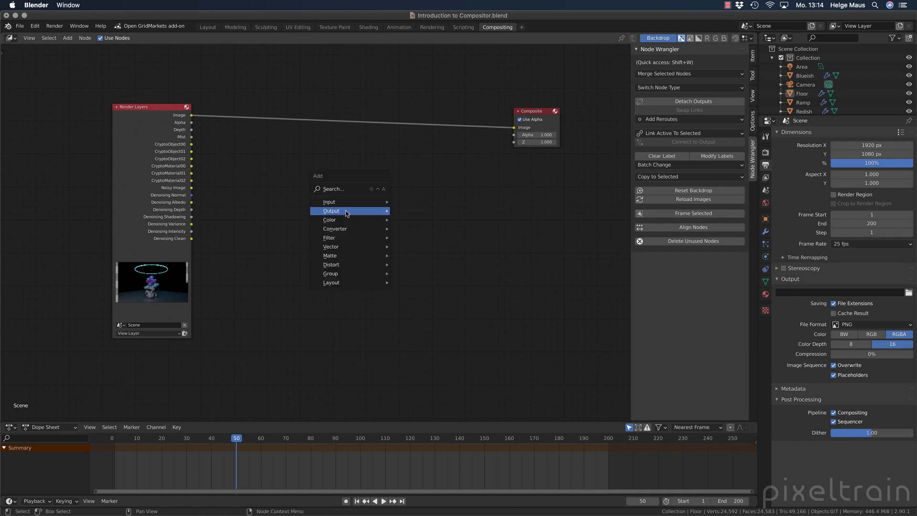
left_click(333, 189)
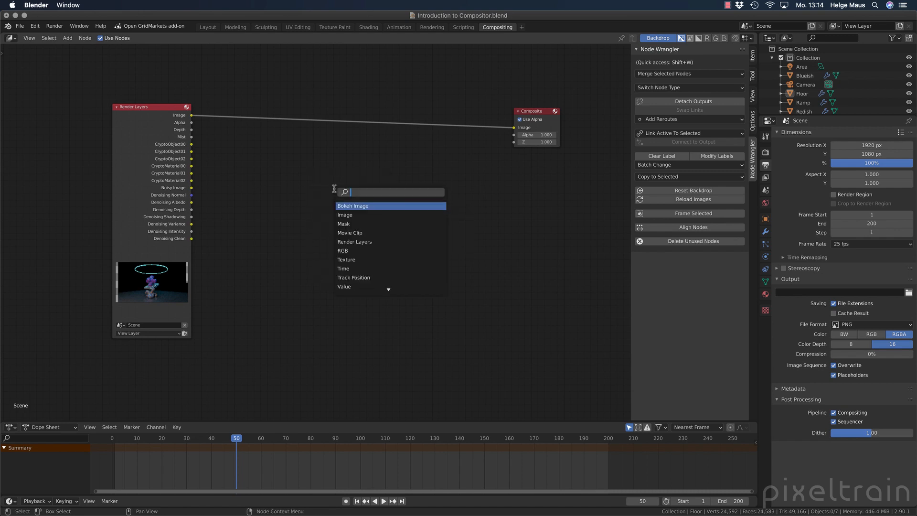
type("glar")
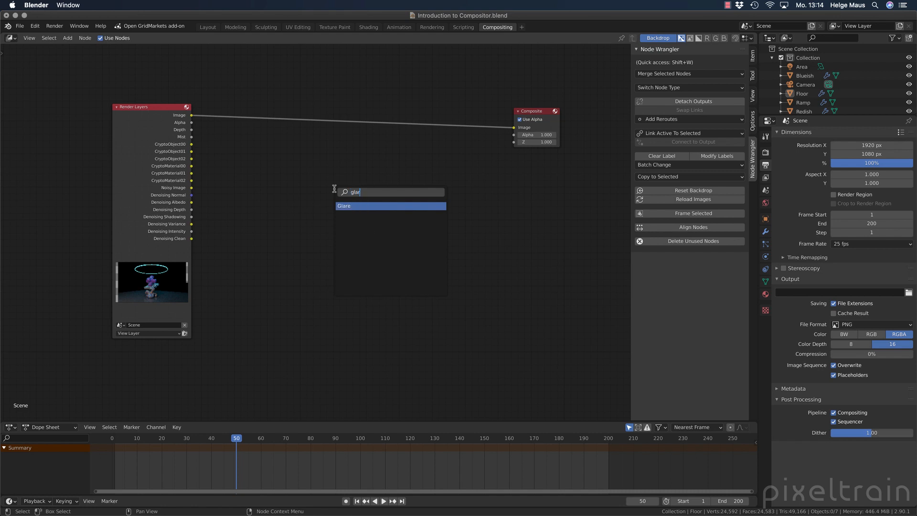
key("Return")
left_click(334, 189)
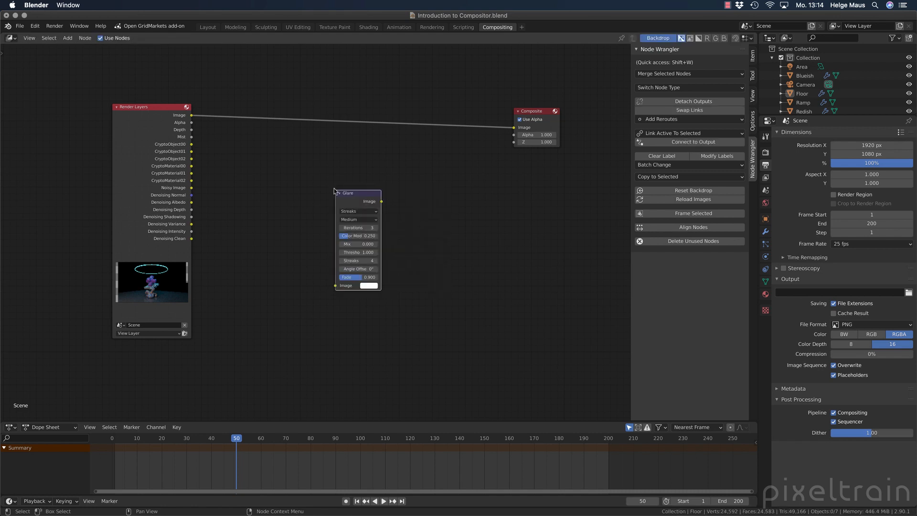
left_click_drag(363, 193, 339, 192)
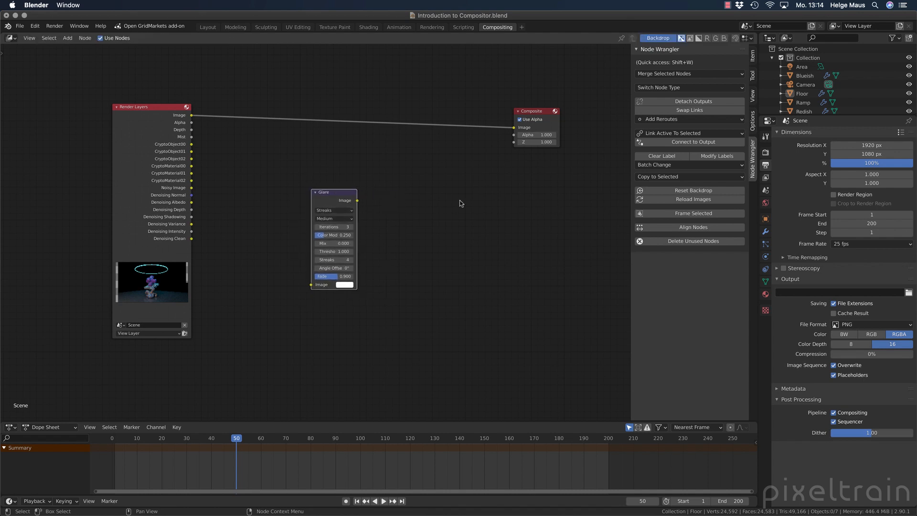
Delete the Glare node from the compositor.
left_click(461, 203)
left_click(336, 196)
key("x")
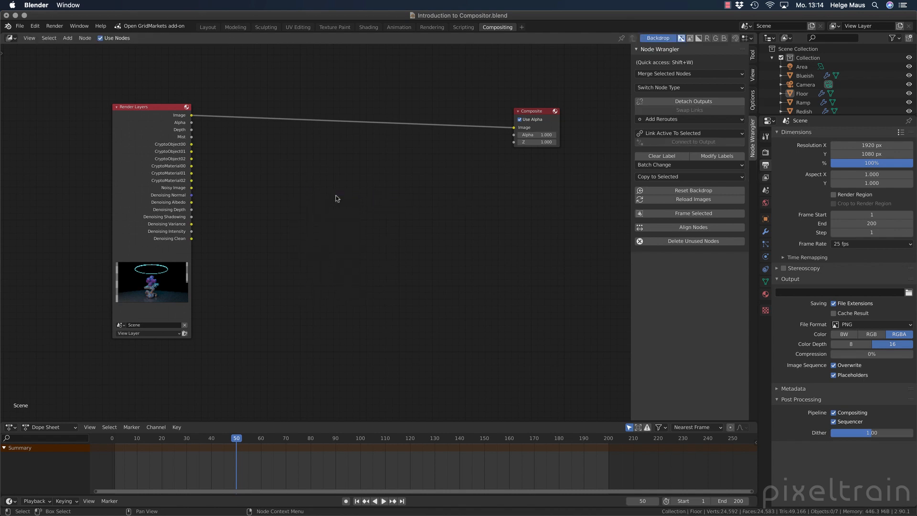
Assign Ctrl+Shift+A as the shortcut for the node search in the Add menu.
key("shift+a")
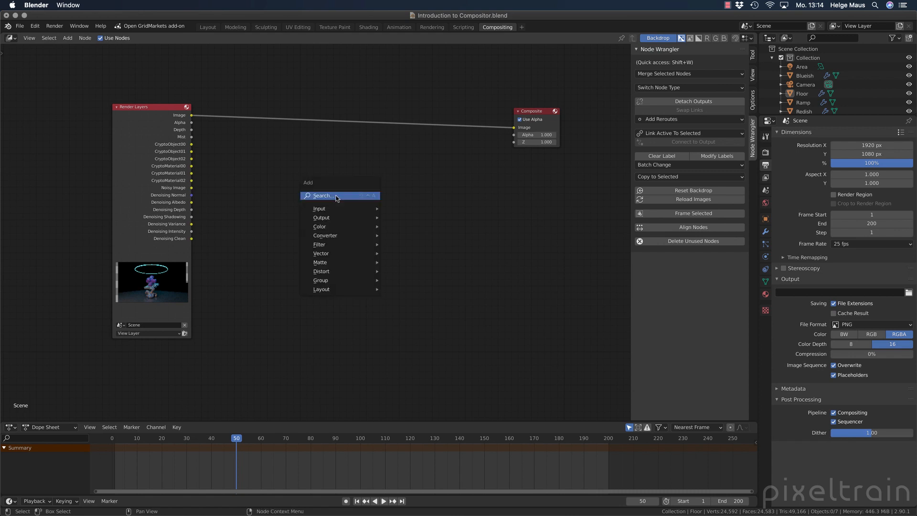
mouse_move(333, 253)
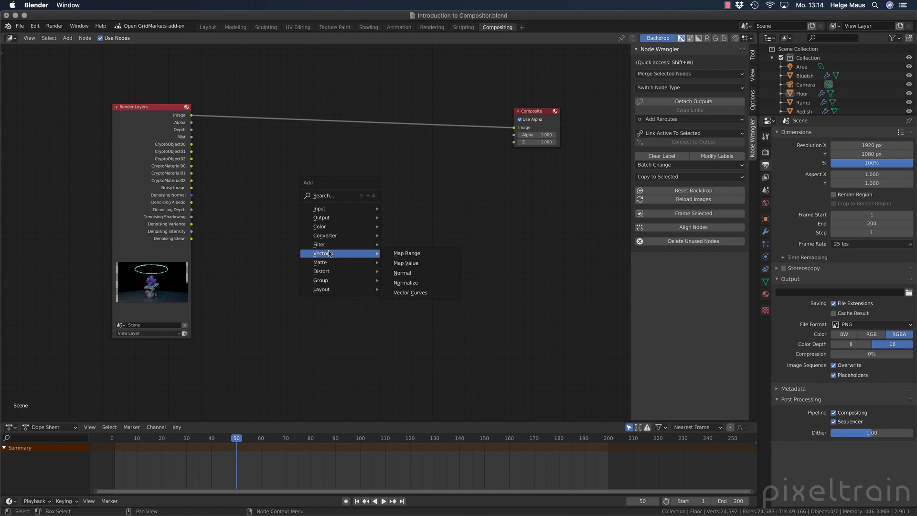
right_click(323, 196)
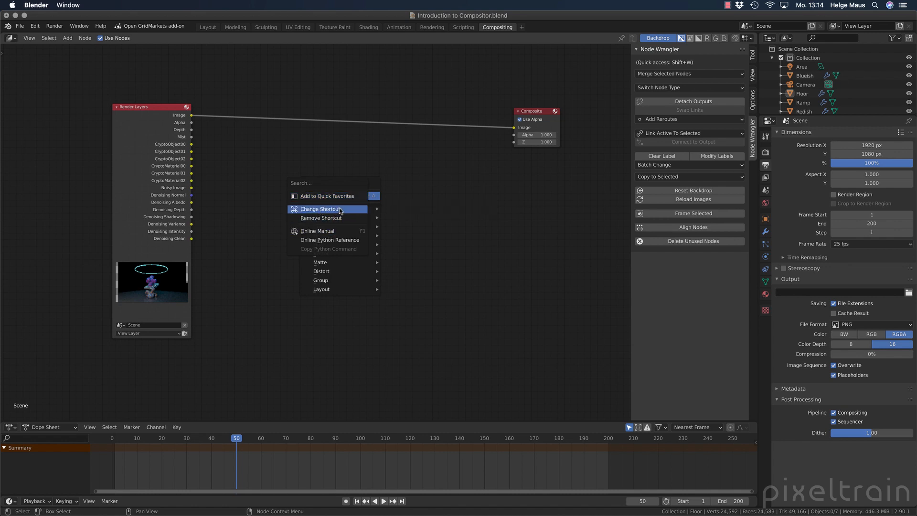
left_click(340, 209)
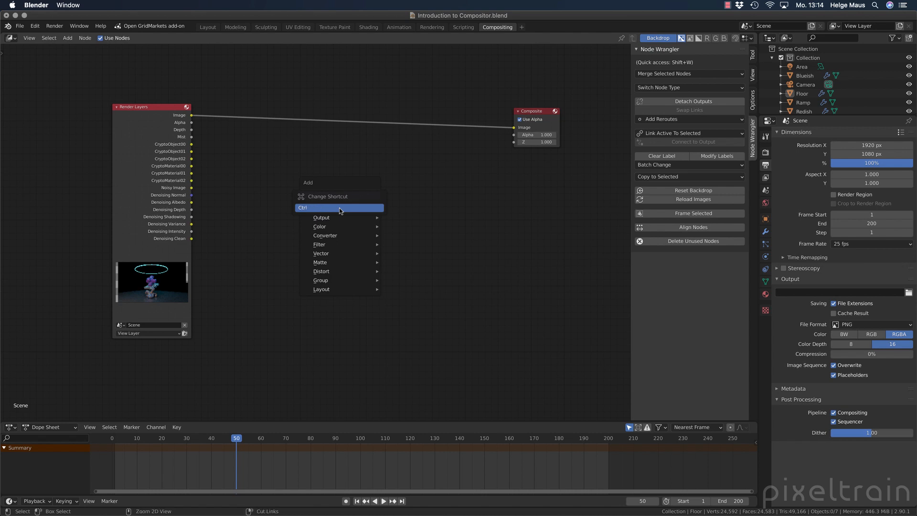
key("ctrl+shift+a")
mouse_move(339, 209)
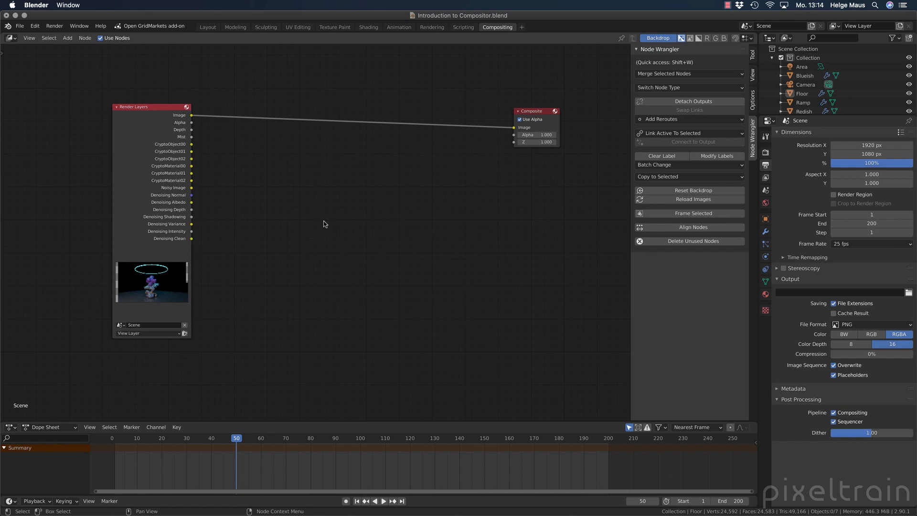
Test the shortcut by searching the node list for "glar", and leave the search without adding a node.
key("ctrl+shift+a")
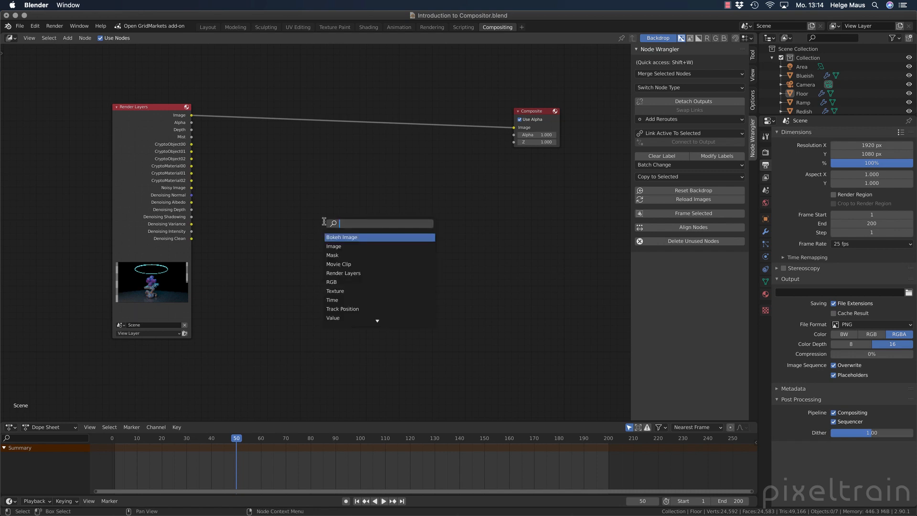
type("glar")
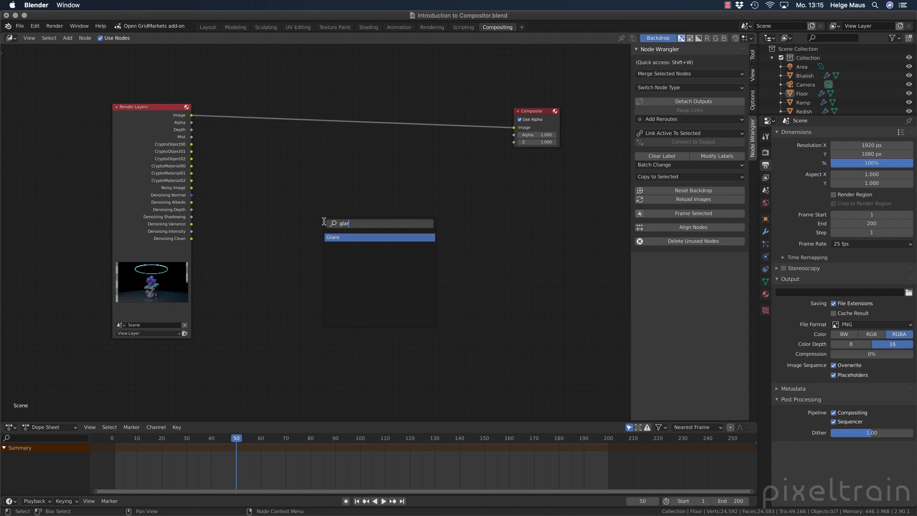
key("Escape")
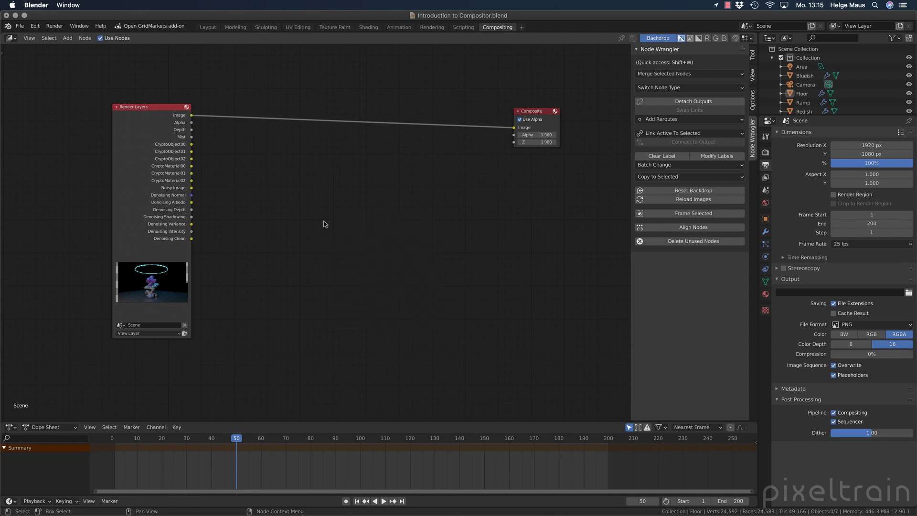
Add the Alpha Over and Mix color nodes to the Quick Favorites.
key("shift+a")
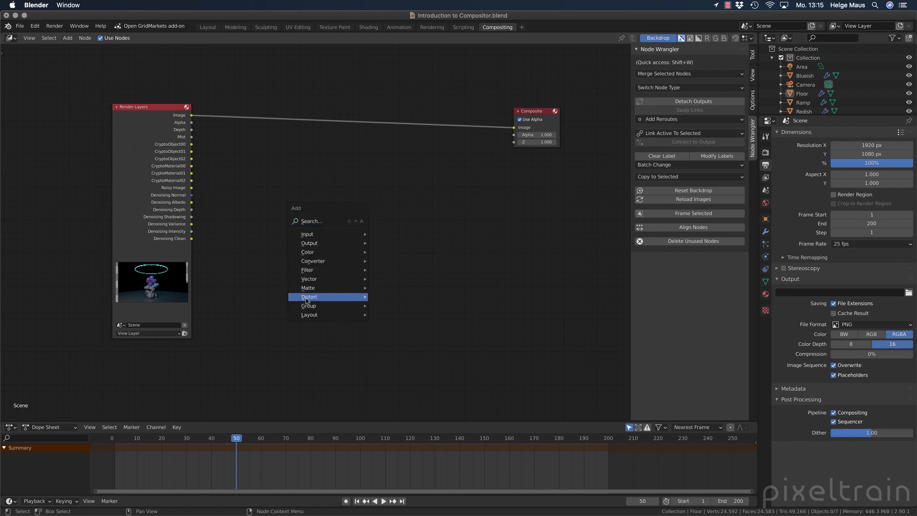
mouse_move(348, 298)
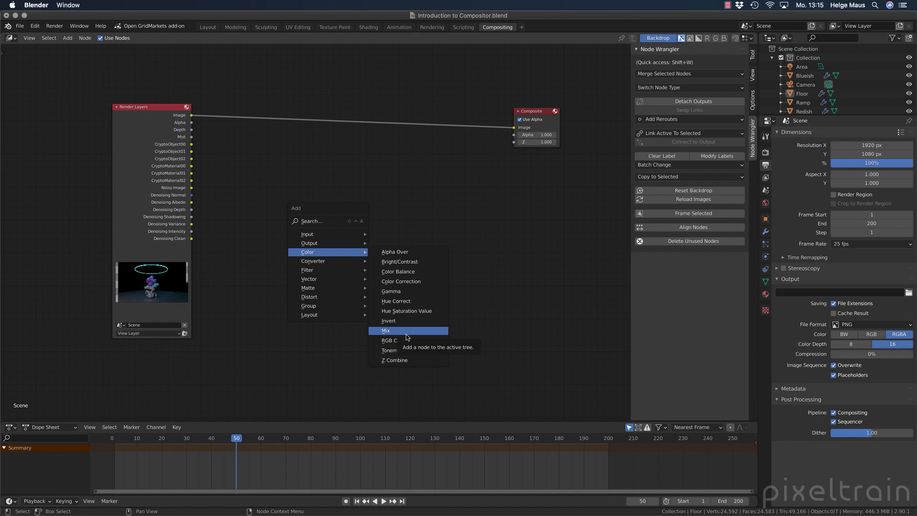
right_click(405, 255)
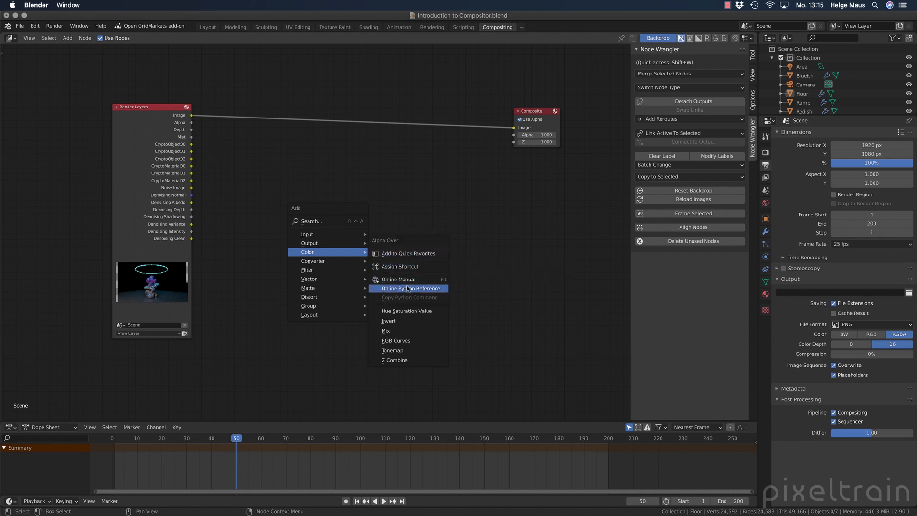
left_click(420, 254)
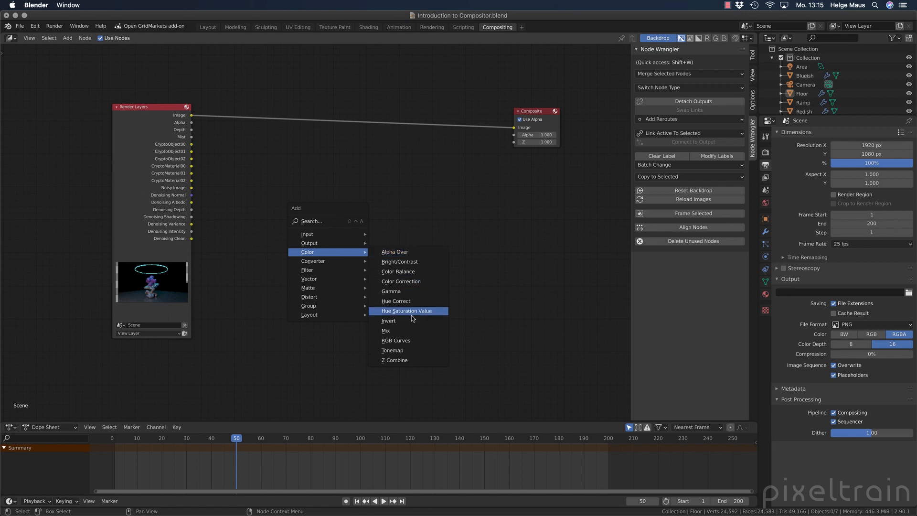
right_click(409, 334)
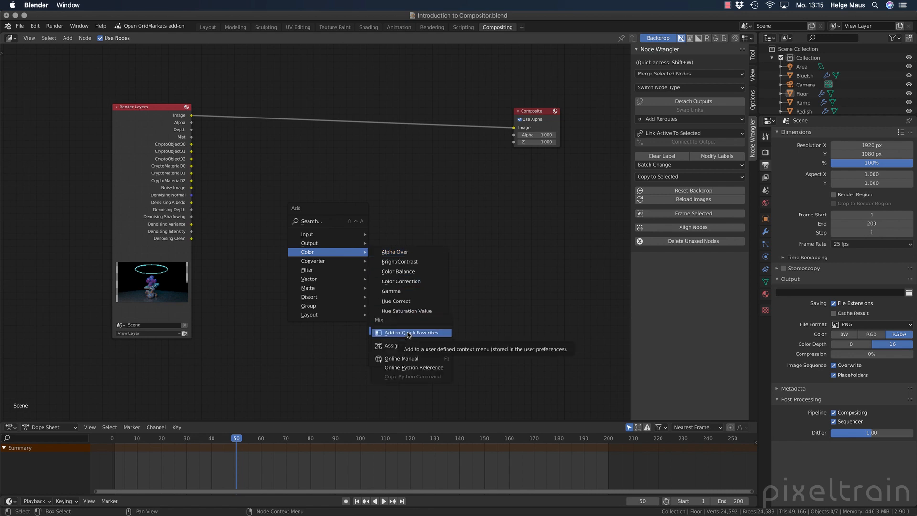
left_click(409, 334)
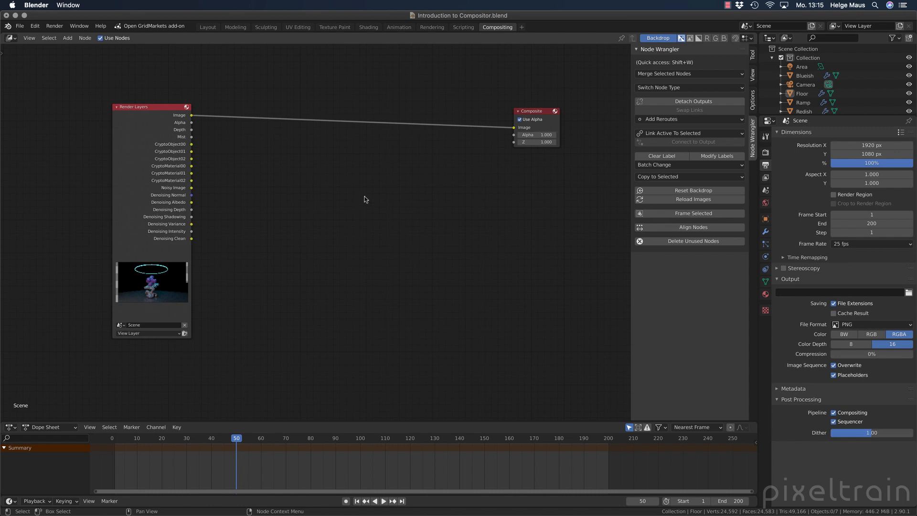
Add a Mix node from the Quick Favorites and insert it into the link between Render Layers and Composite.
key("q")
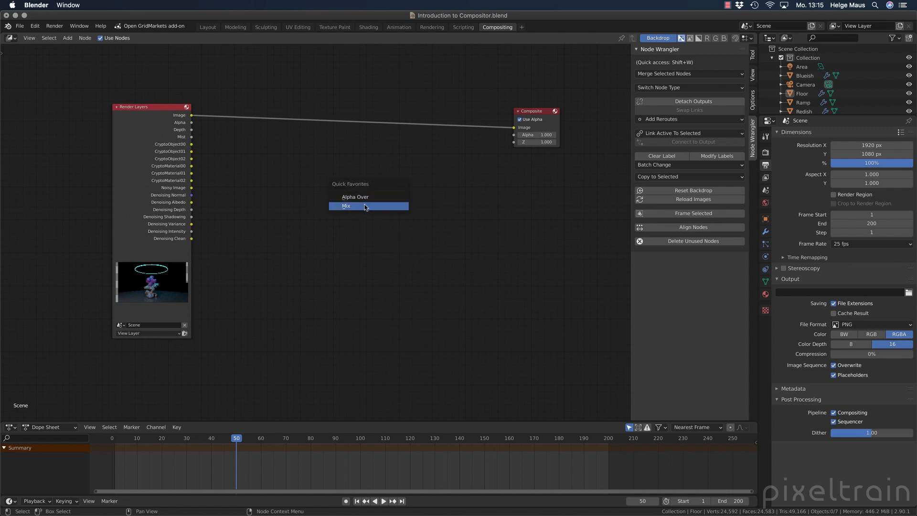
left_click(365, 206)
left_click(330, 225)
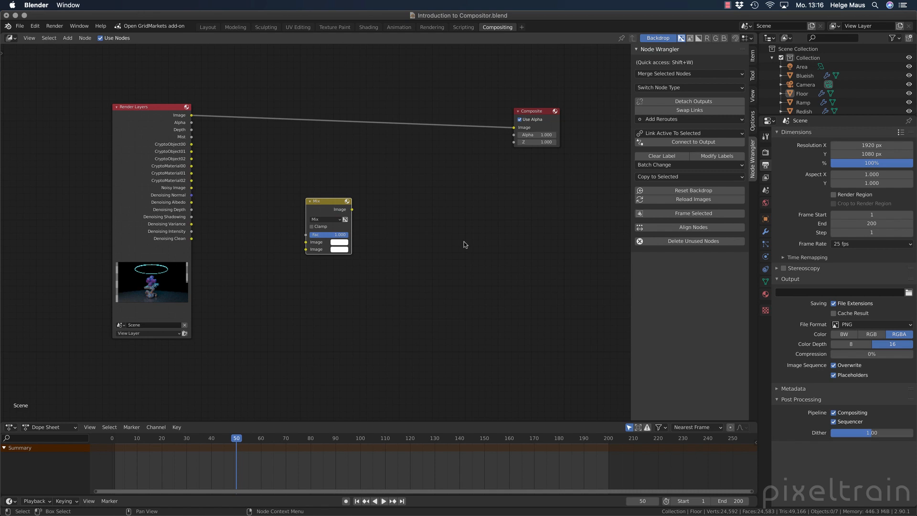
left_click(437, 272)
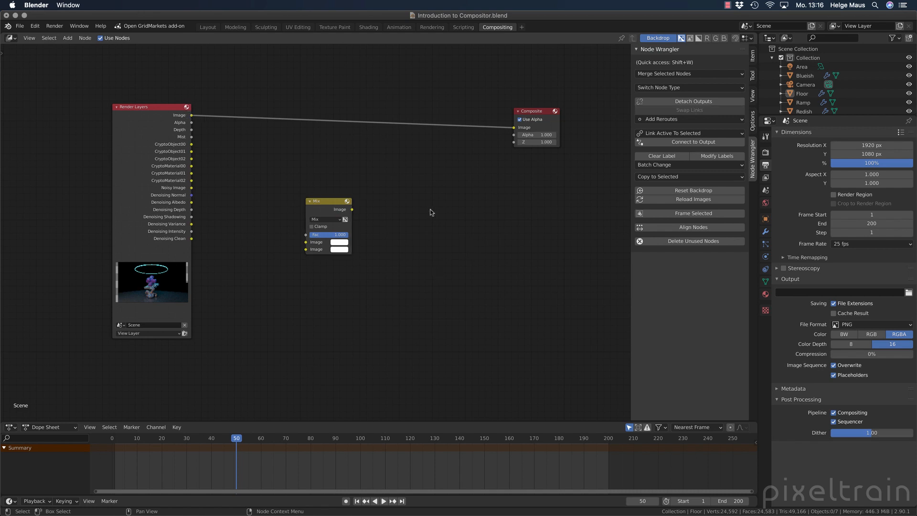
left_click_drag(322, 196, 342, 124)
left_click(420, 167)
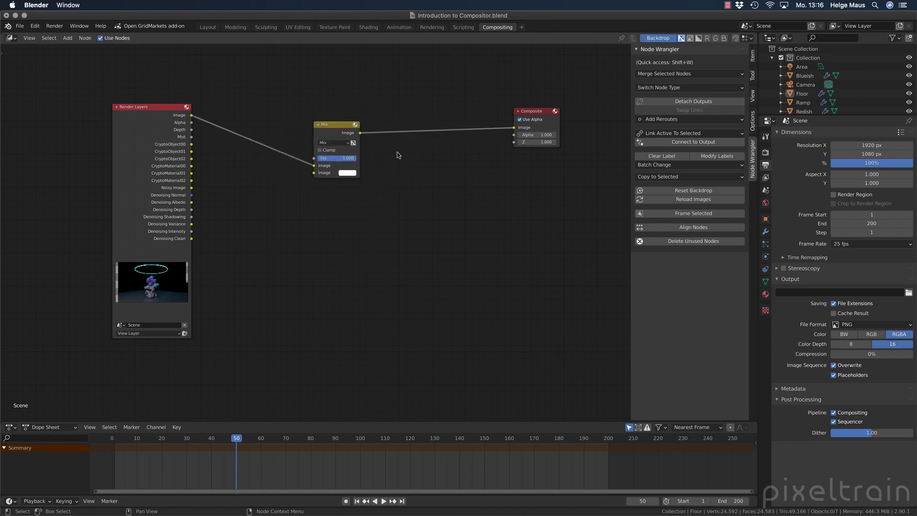
Delete the Mix node together with its links, and undo the deletion.
left_click(333, 126)
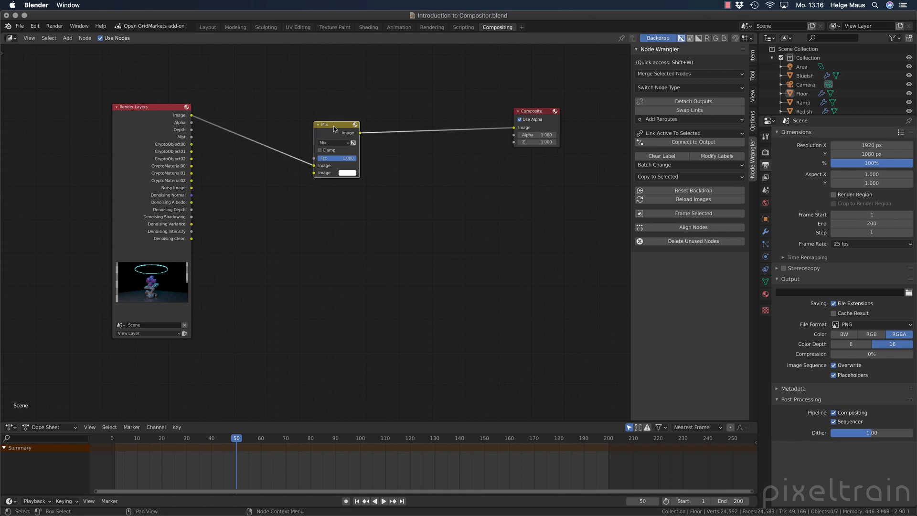
key("x")
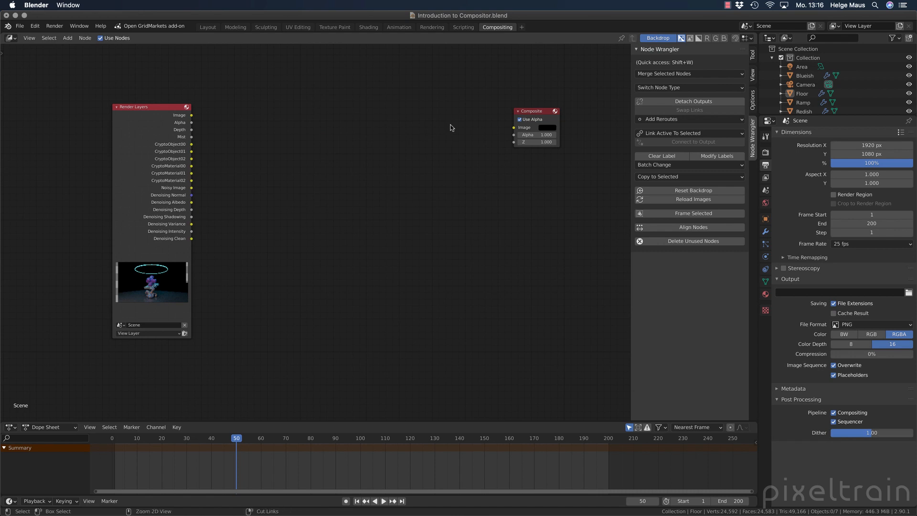
key("ctrl+z")
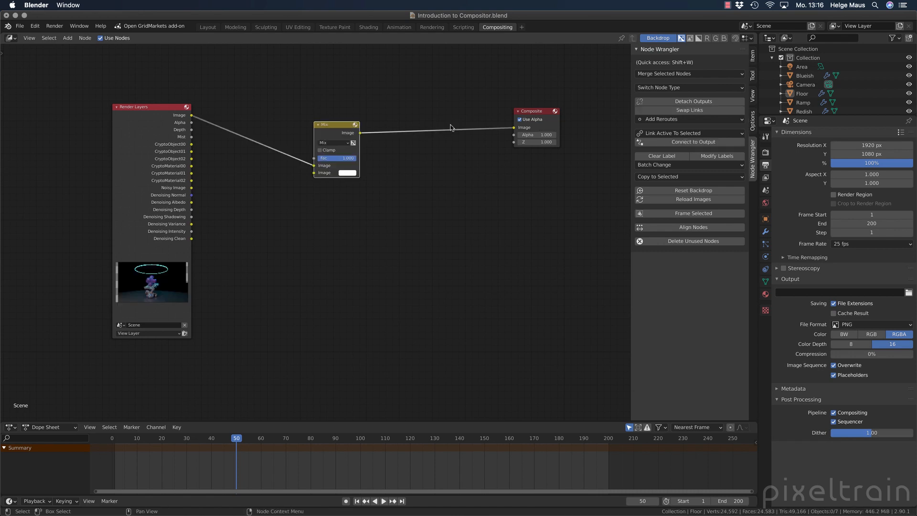
Delete the Mix node with reconnection, keeping the Render Layers image linked to Composite.
left_click(342, 126)
key("ctrl+x")
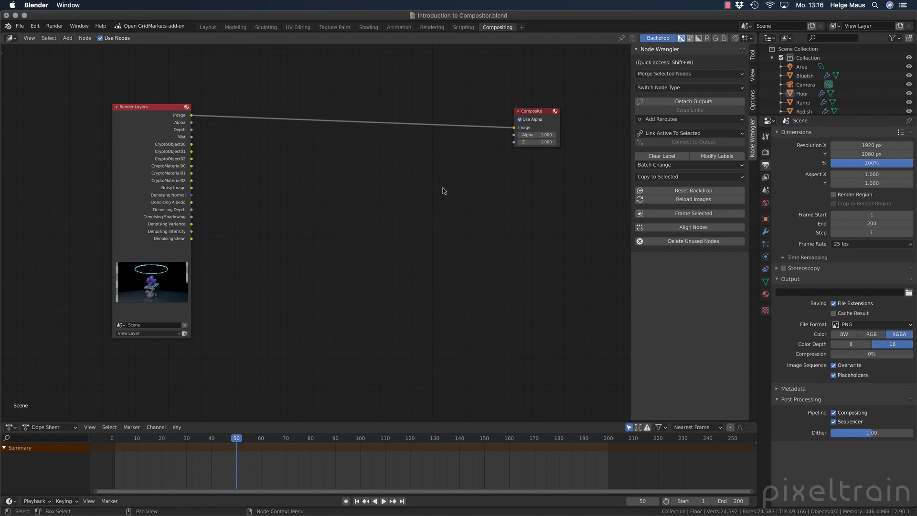
Move the Composite node closer to Render Layers and slightly higher than it.
scroll(437, 190, "down", 2)
middle_click_drag(436, 190, 386, 177)
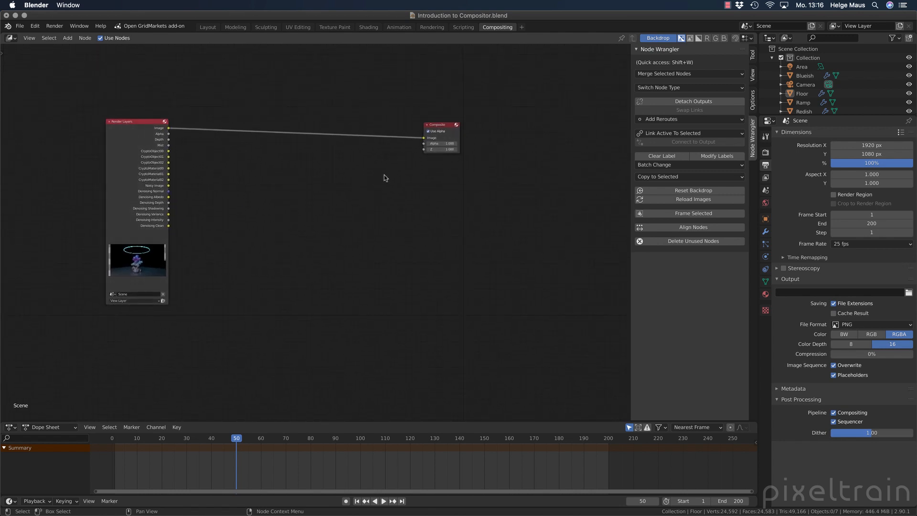
left_click(446, 127)
left_click_drag(446, 127, 416, 108)
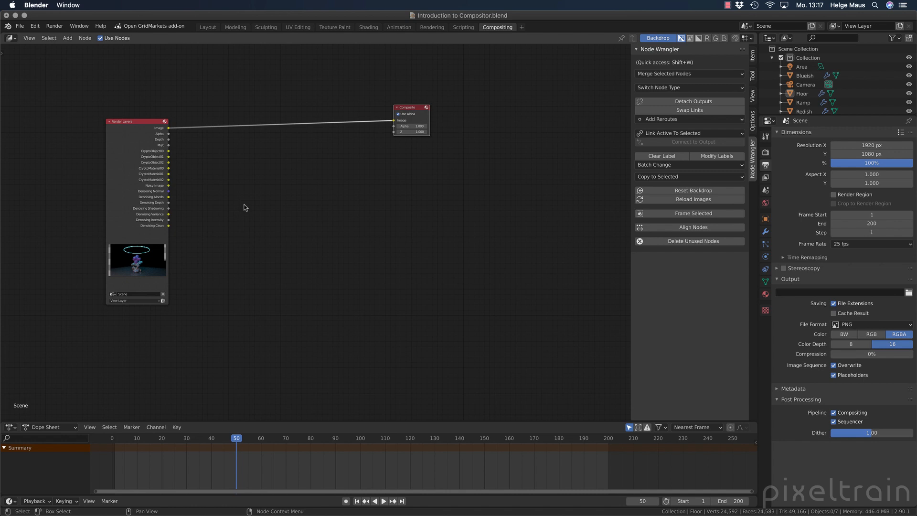
Add a Viewer output node, place it below the Composite node, and deselect it.
key("shift+a")
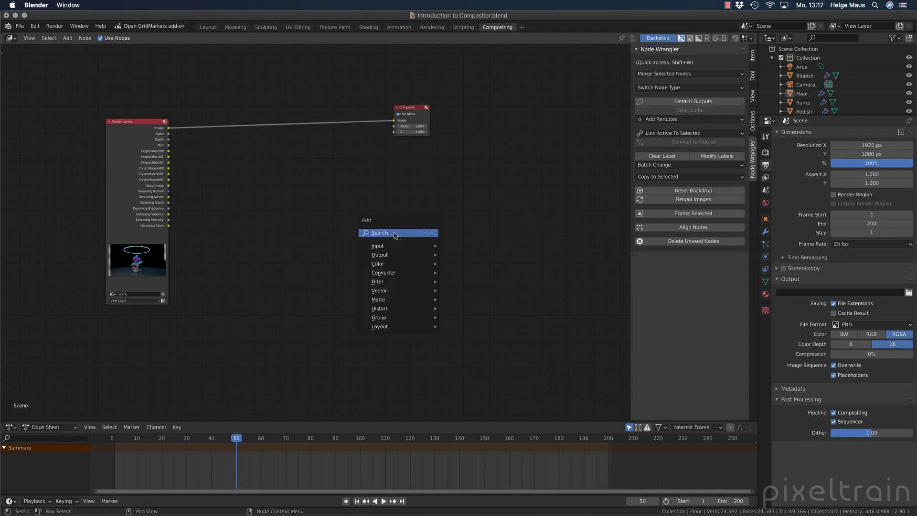
mouse_move(388, 255)
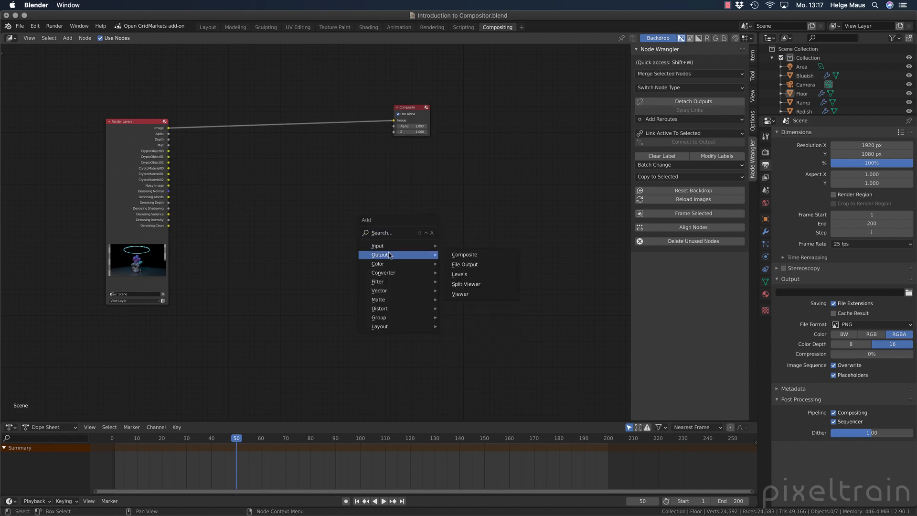
left_click(484, 295)
left_click(403, 187)
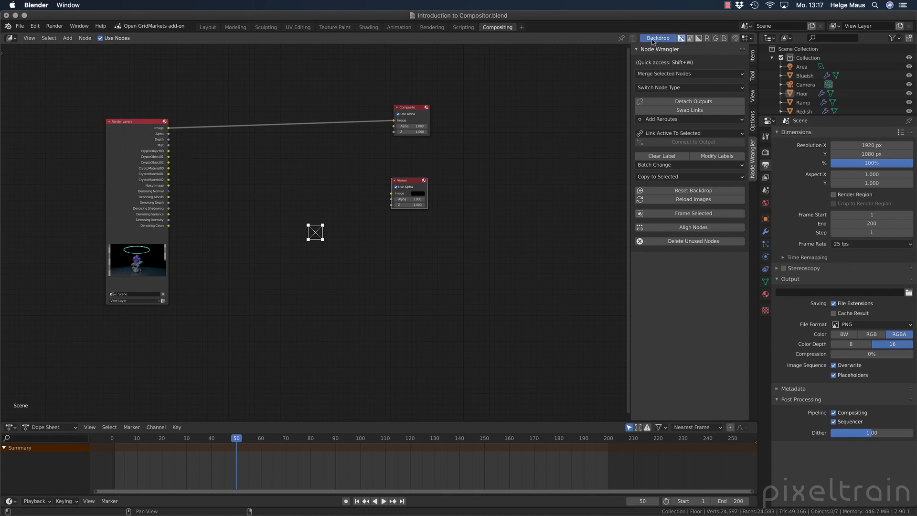
left_click(425, 260)
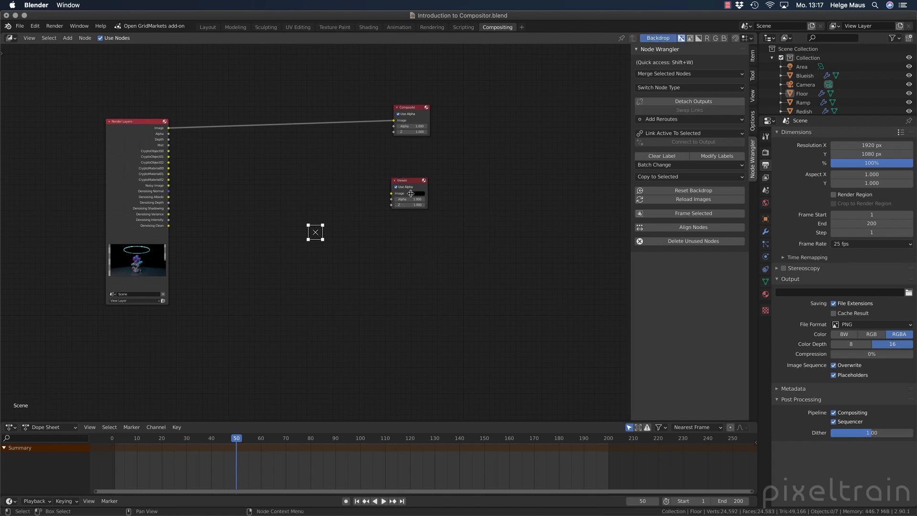
Link the Render Layers image output to the Viewer node and move the Viewer farther from Render Layers, below the Composite node.
left_click_drag(391, 193, 168, 129)
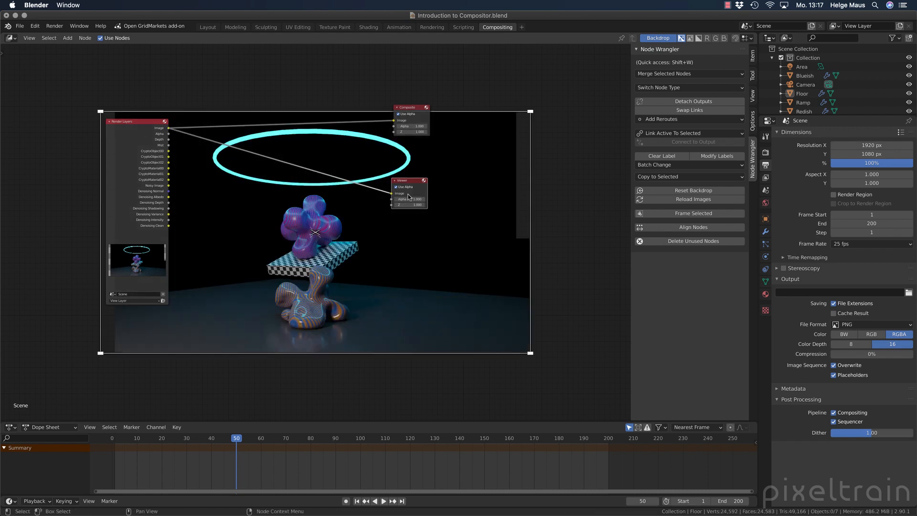
left_click_drag(413, 186, 415, 167)
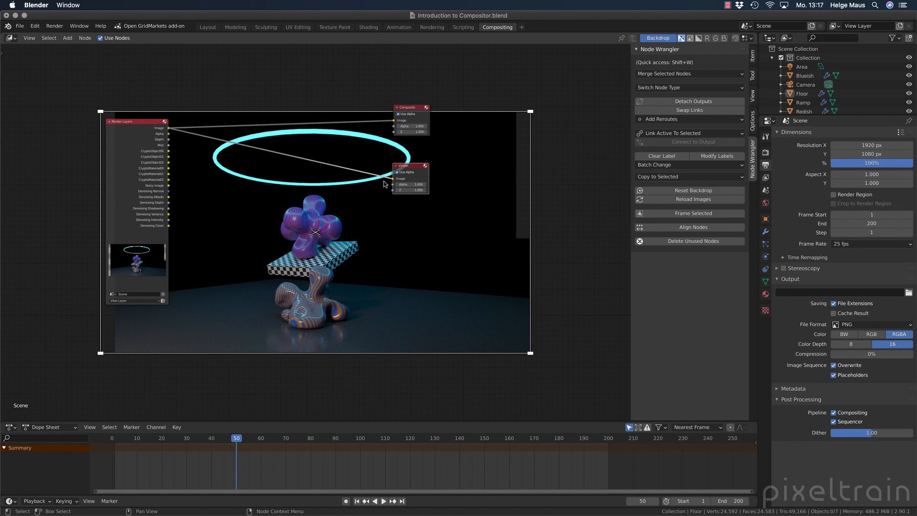
left_click_drag(412, 172, 461, 226)
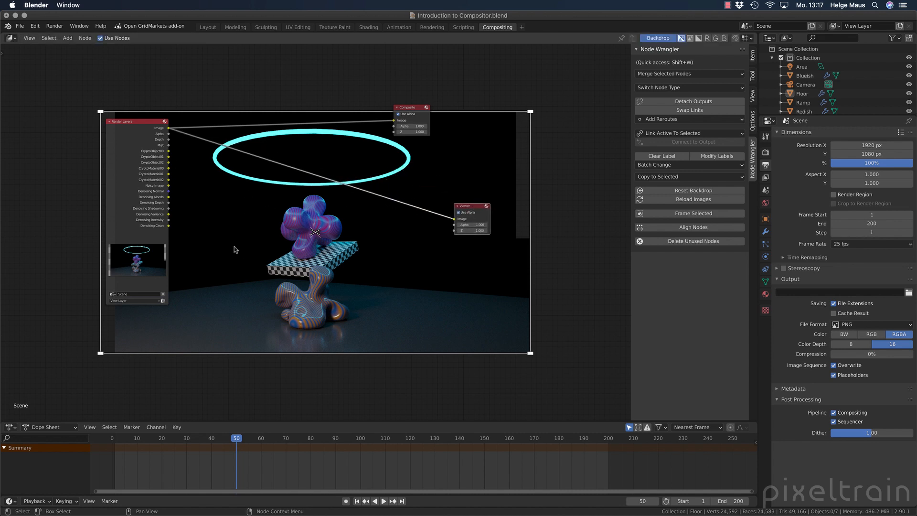
Add a Glare node on the link between Render Layers and Composite, and position it slightly above both.
key("shift+a")
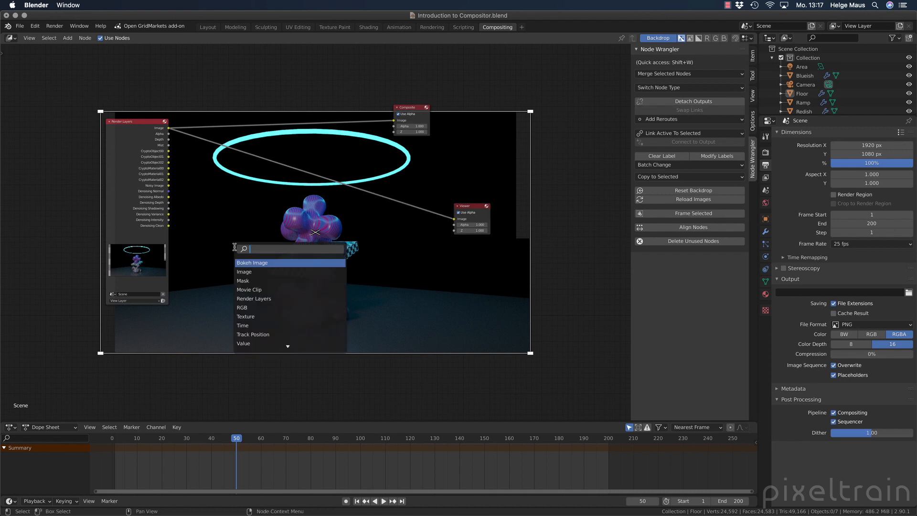
type("glar")
key("Return")
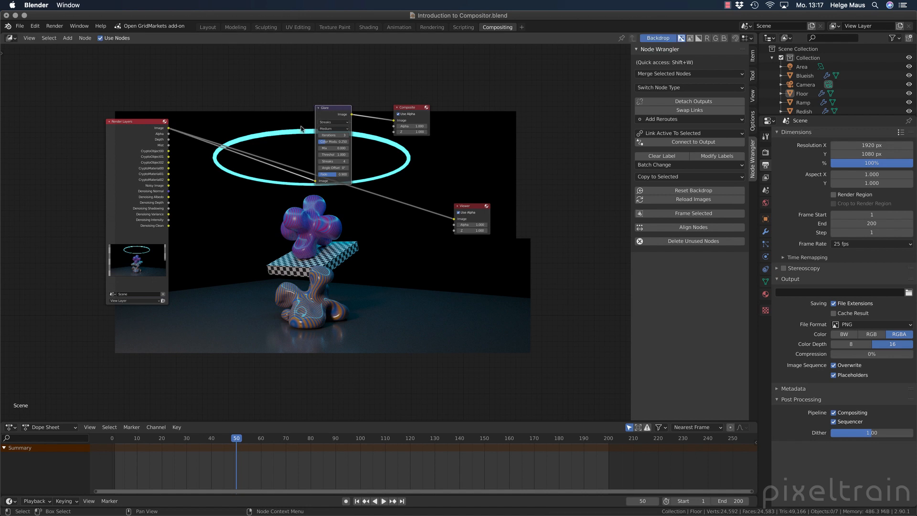
left_click(296, 85)
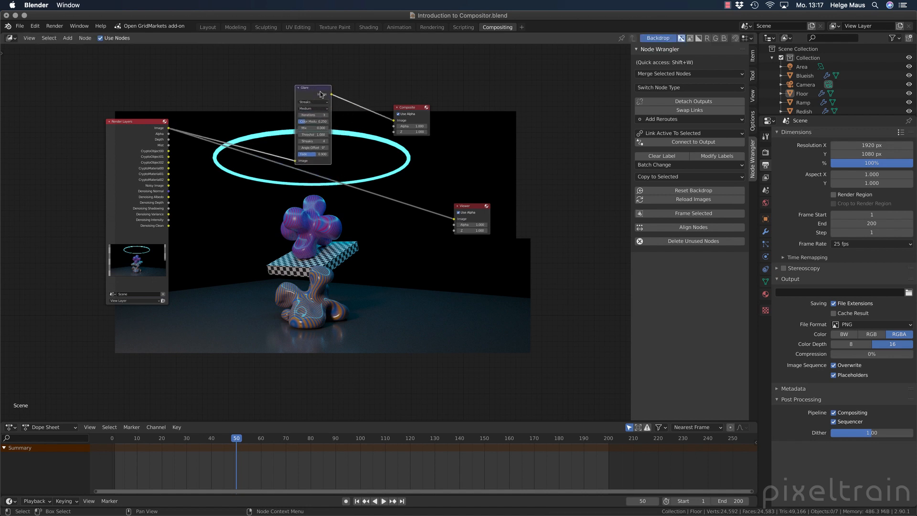
left_click(453, 222)
mouse_move(453, 221)
left_mouse_down()
mouse_move(360, 226)
mouse_move(454, 219)
left_mouse_up()
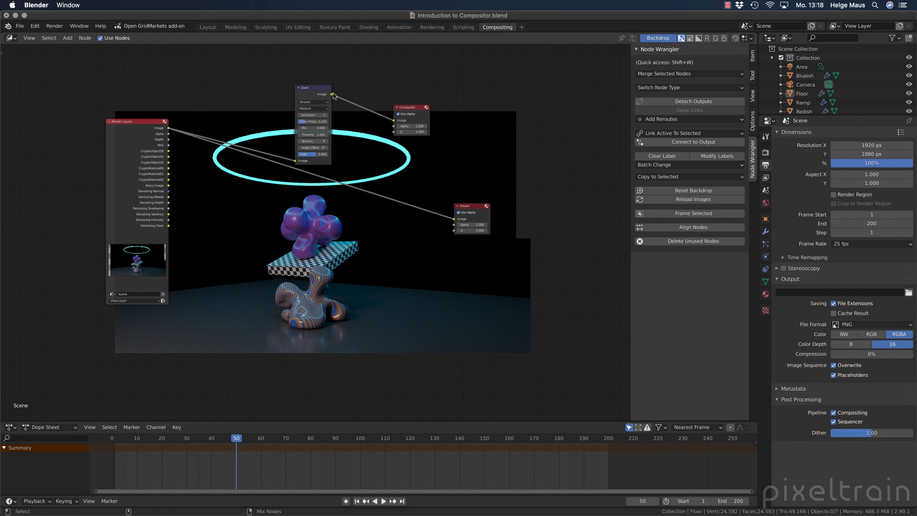
Compare the image with and without glare by previewing Glare, Render Layers and Glare again through the Viewer.
left_click(312, 92, "ctrl+shift")
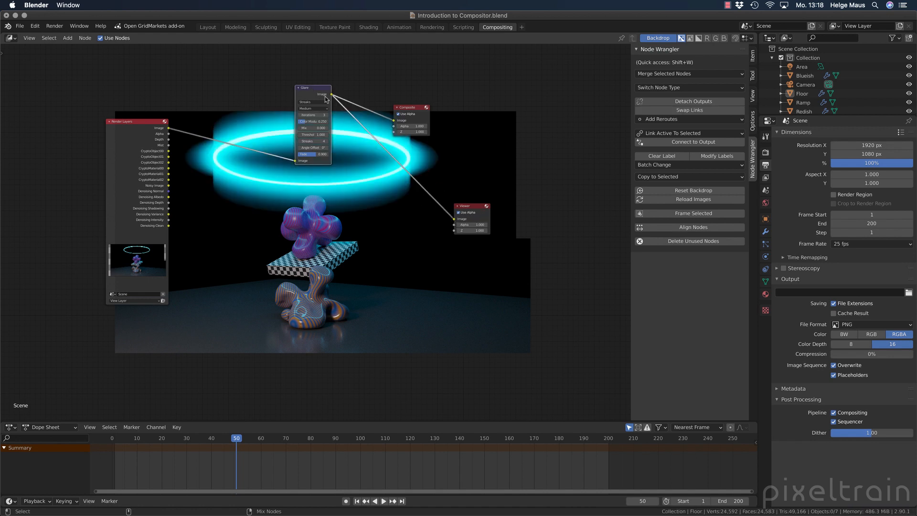
left_click(417, 110)
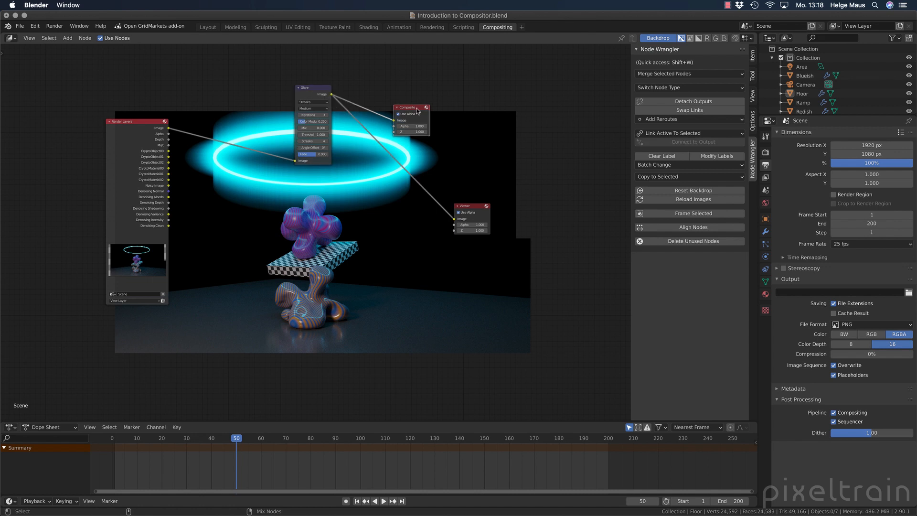
left_click(127, 122, "ctrl+shift")
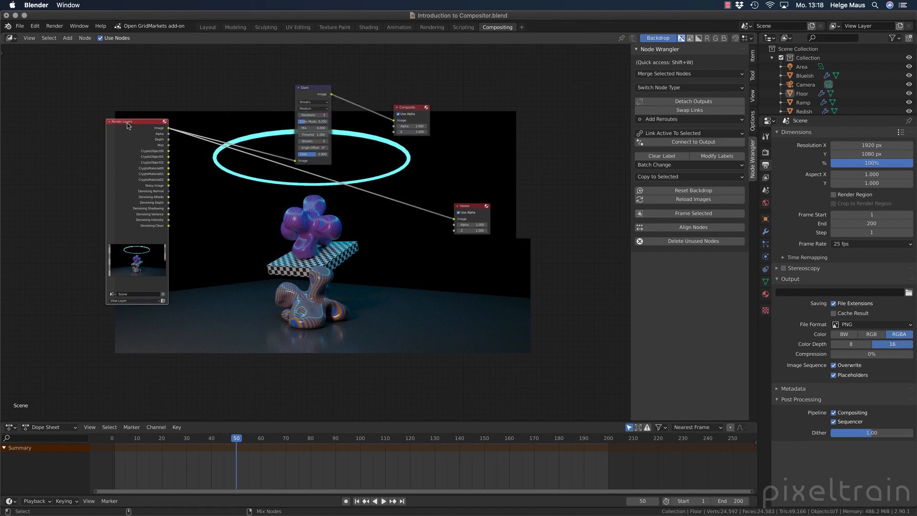
left_click(311, 91, "ctrl+shift")
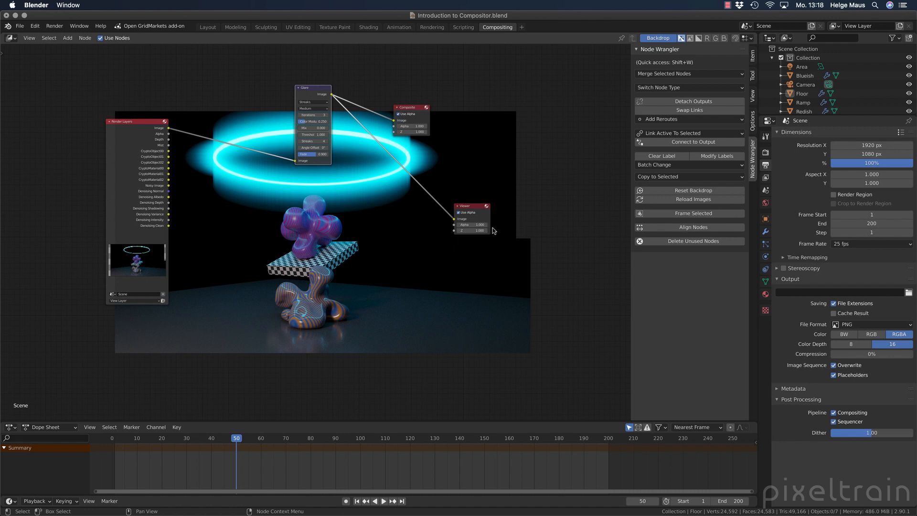
Cycle the Viewer through all the Render Layers passes and back to the Image pass.
scroll(162, 239, "up", 1)
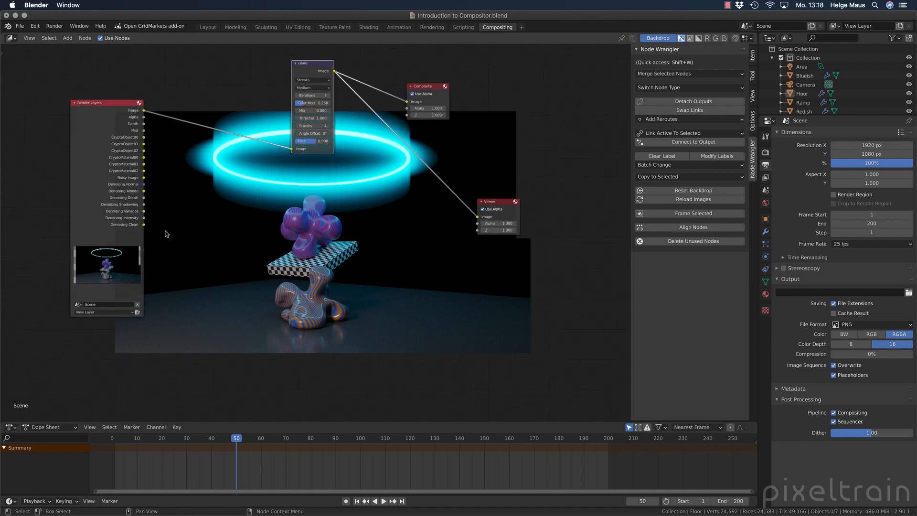
left_click(101, 107, "ctrl+shift")
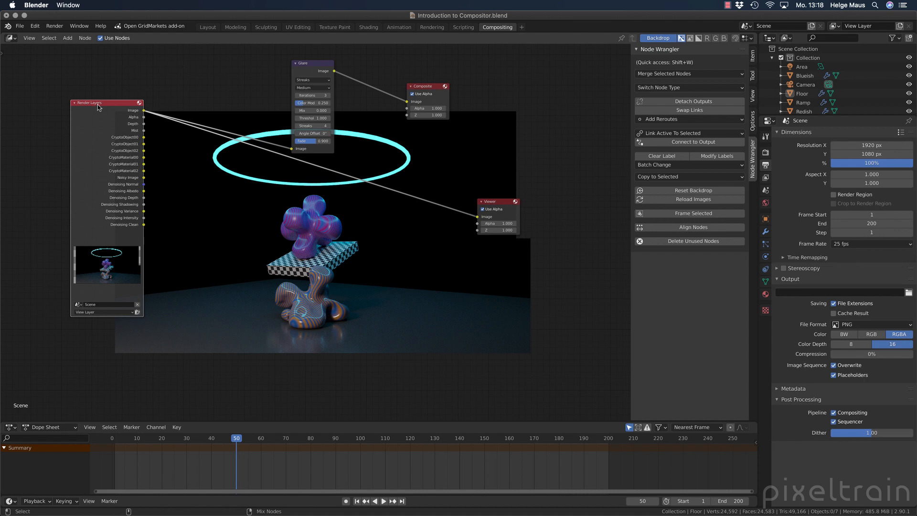
left_click(97, 105, "ctrl+shift")
left_click(98, 105, "ctrl+shift")
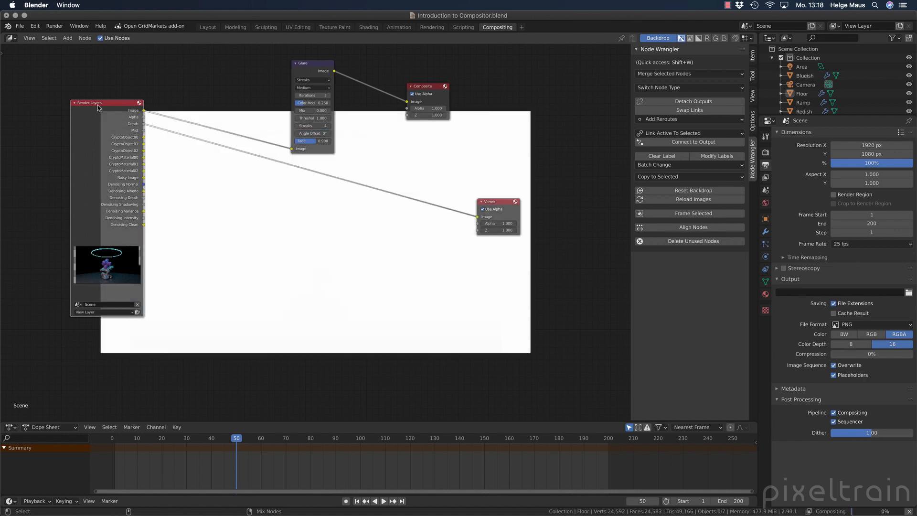
left_click(98, 105, "ctrl+shift")
left_click(97, 105, "ctrl+shift")
left_click(97, 105, "ctrl+shift")
left_click(97, 105, "ctrl+shift")
left_click(98, 105, "ctrl+shift")
left_click(98, 105, "ctrl+shift")
left_click(97, 105, "ctrl+shift")
left_click(97, 105, "ctrl+shift")
left_click(97, 105, "ctrl+shift")
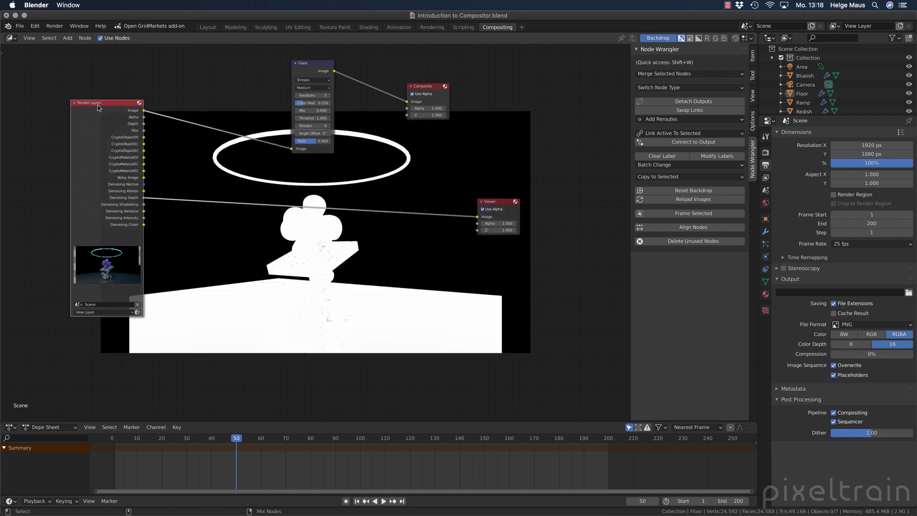
left_click(97, 105, "ctrl+shift")
left_click(97, 106, "ctrl+shift")
left_click(97, 105, "ctrl+shift")
left_click(98, 105, "ctrl+shift")
left_click(97, 105, "ctrl+shift")
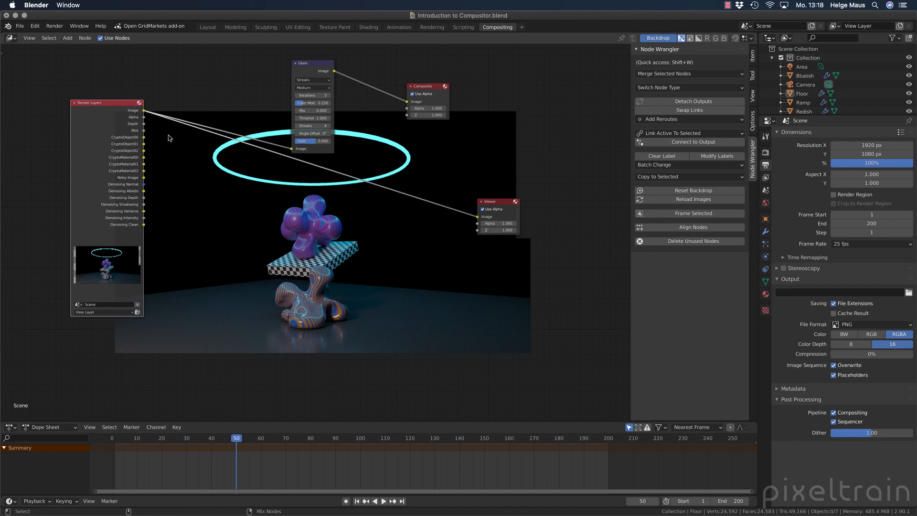
Show the Mist pass in the Viewer, re-render the view layer from the Render Layers node, and dismiss the render window.
left_click(143, 131, "ctrl+shift")
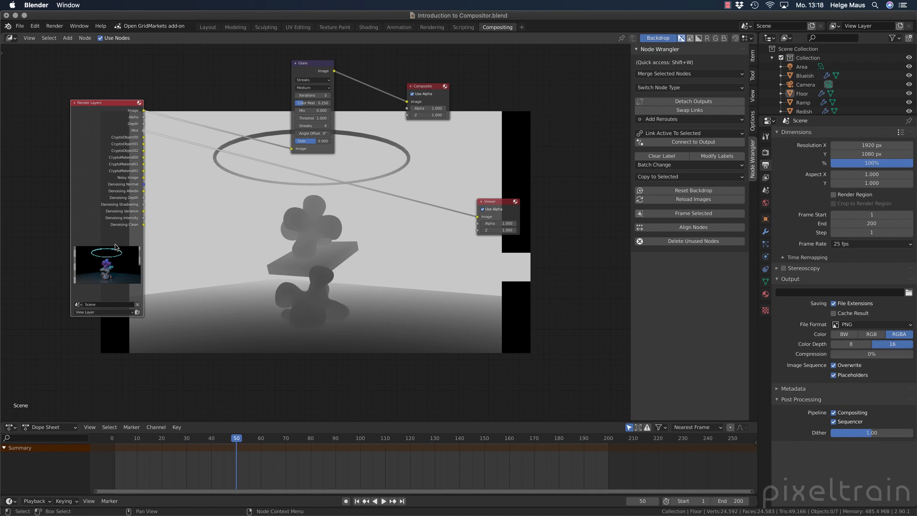
left_click(136, 313)
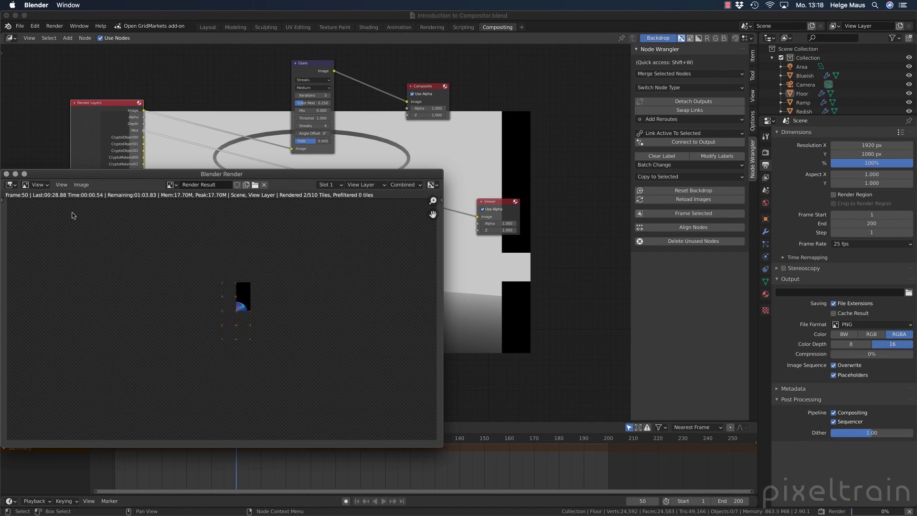
left_click(15, 174)
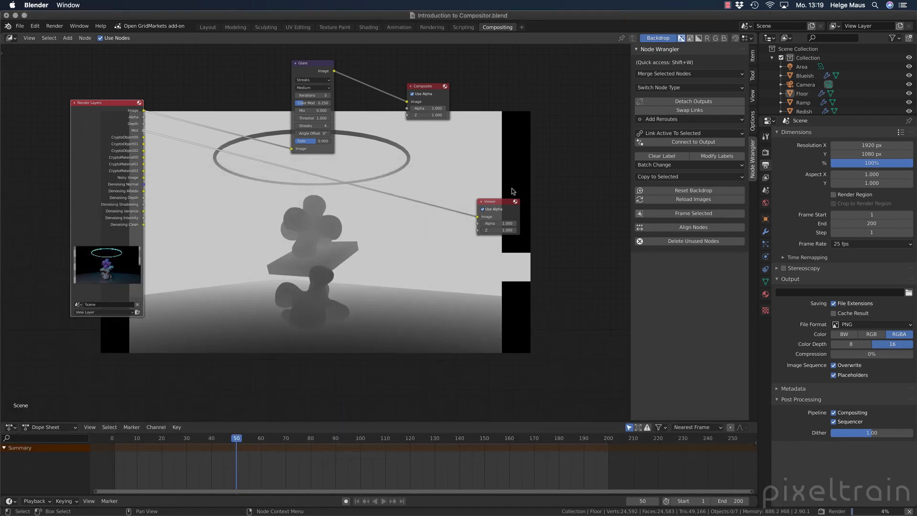
Preview the Glare output through the Viewer, then detach the Composite node and move Composite and Viewer farther from Glare.
left_click(319, 70, "ctrl+shift")
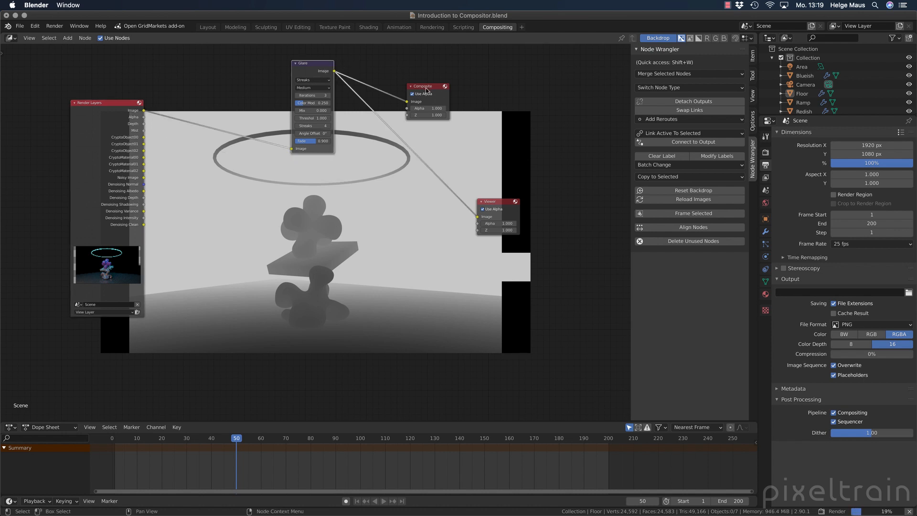
left_click_drag(439, 86, 541, 78)
left_click_drag(592, 65, 575, 69)
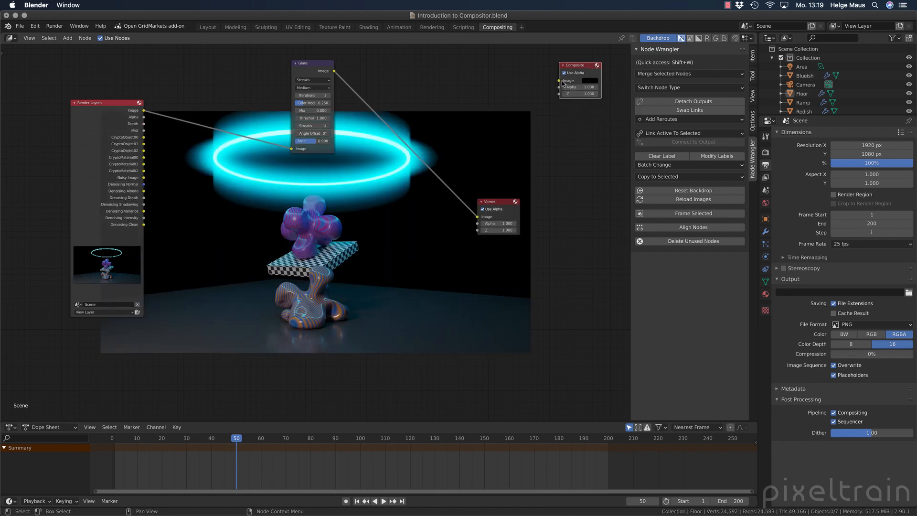
mouse_move(576, 65)
left_mouse_down()
mouse_move(592, 73)
mouse_move(571, 70)
left_mouse_up()
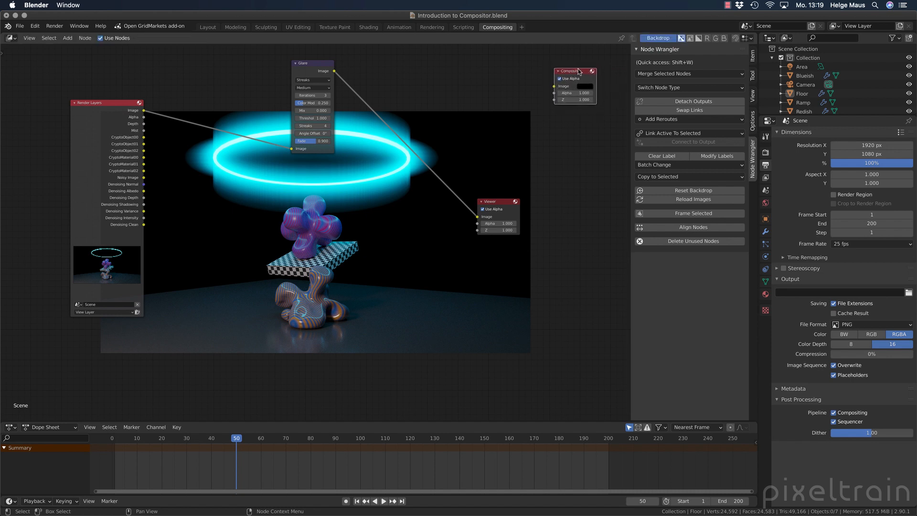
left_click_drag(497, 201, 565, 198)
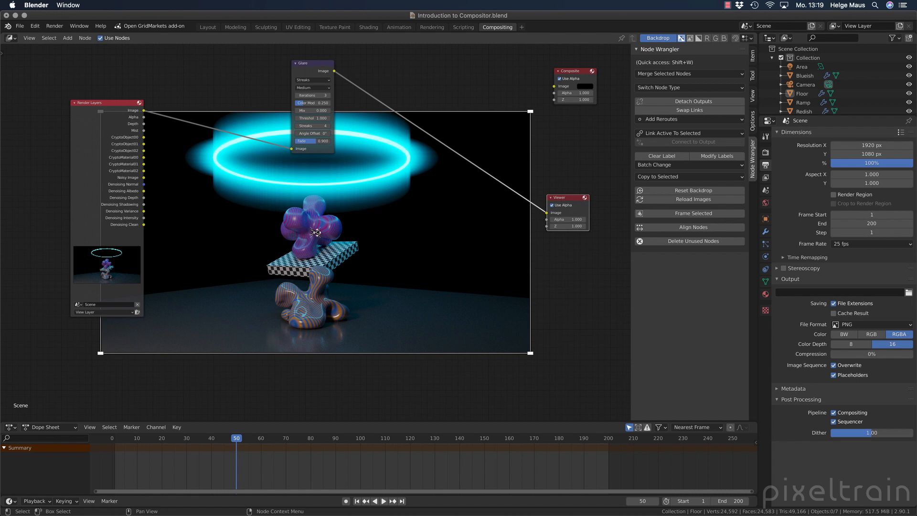
Shrink the backdrop image and place it in the empty area below the Viewer node.
left_click_drag(315, 232, 316, 241)
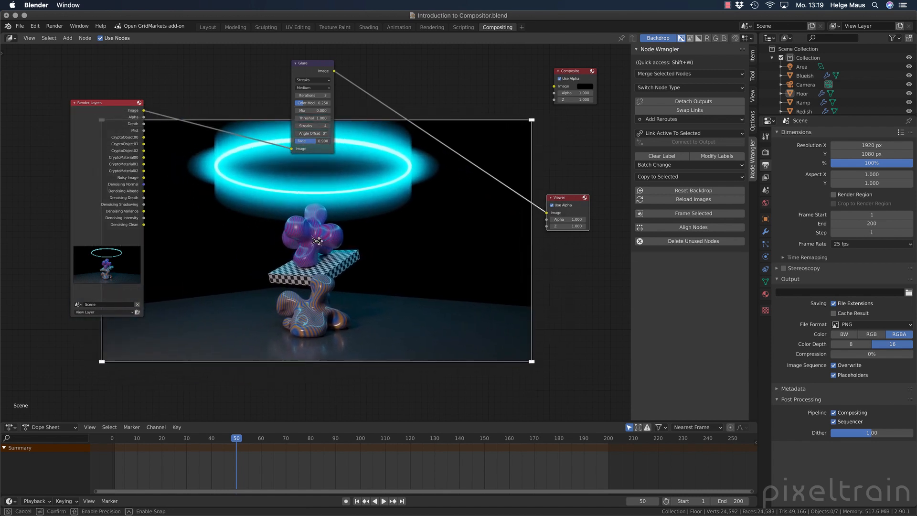
left_click(566, 211)
left_click_drag(317, 241, 278, 267)
left_click_drag(494, 148, 344, 268)
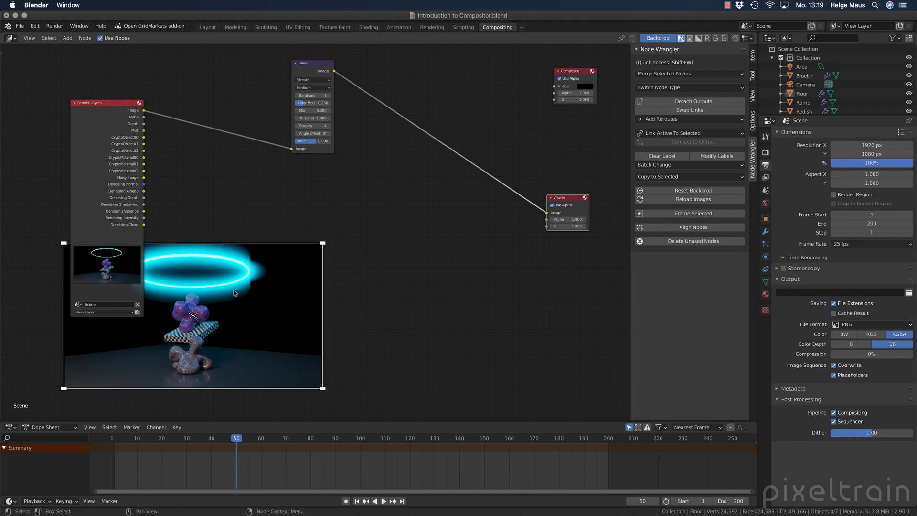
left_click_drag(202, 311, 443, 325)
left_click_drag(317, 254, 308, 271)
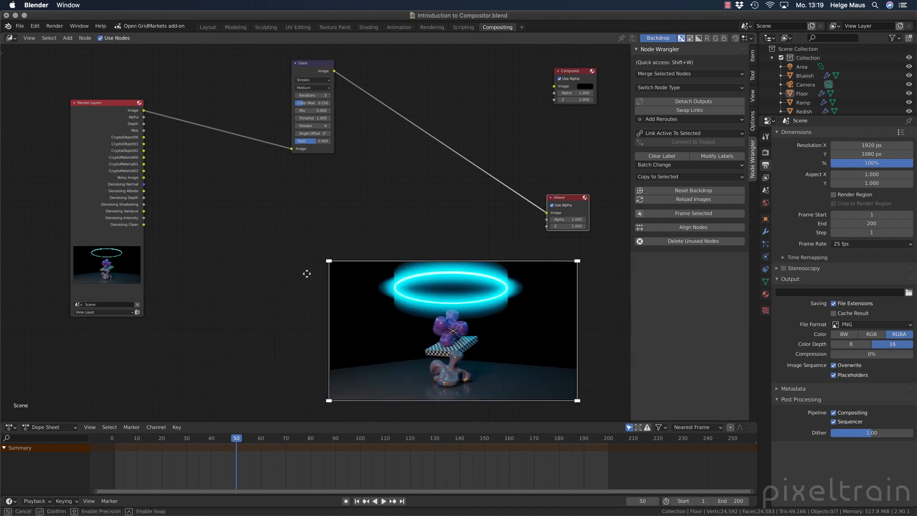
left_click(315, 69)
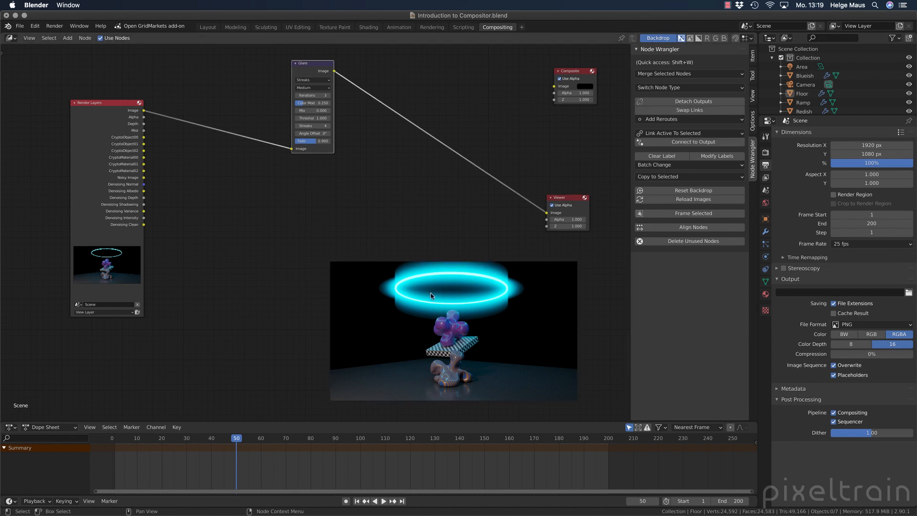
mouse_move(462, 357)
middle_mouse_down("alt")
mouse_move(396, 325)
mouse_move(71, 224)
mouse_move(163, 142)
mouse_move(522, 366)
mouse_move(433, 362)
mouse_move(502, 361)
mouse_move(477, 363)
middle_mouse_up("alt")
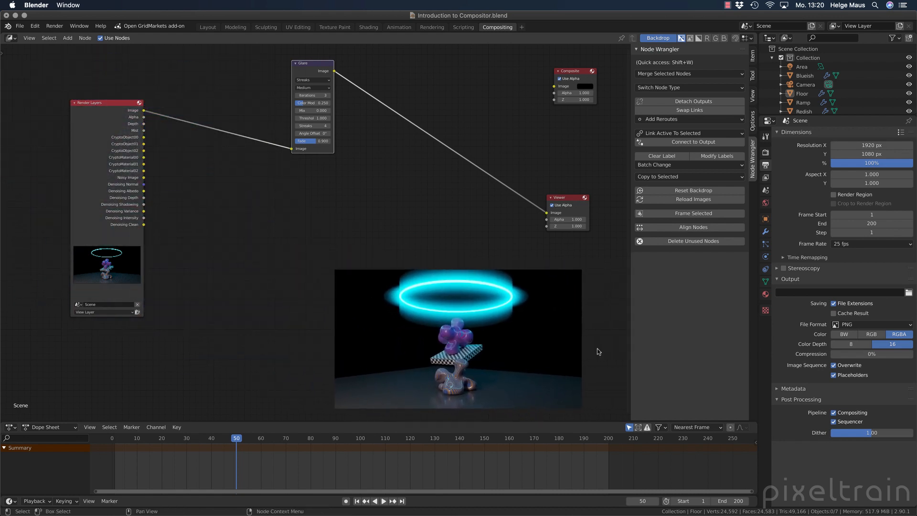
Set the backdrop zoom to 0.60, and toggle the backdrop off and on again.
left_click(752, 96)
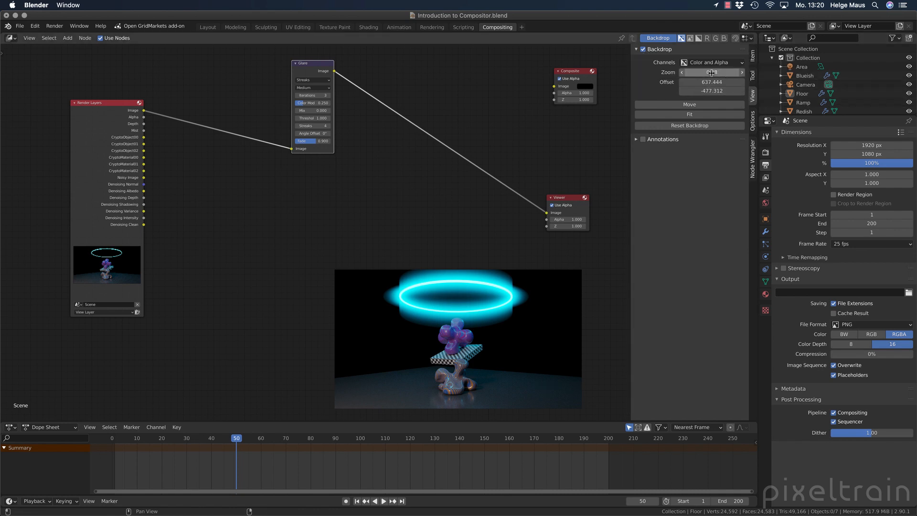
mouse_move(712, 72)
left_mouse_down()
mouse_move(724, 72)
mouse_move(714, 72)
left_mouse_up()
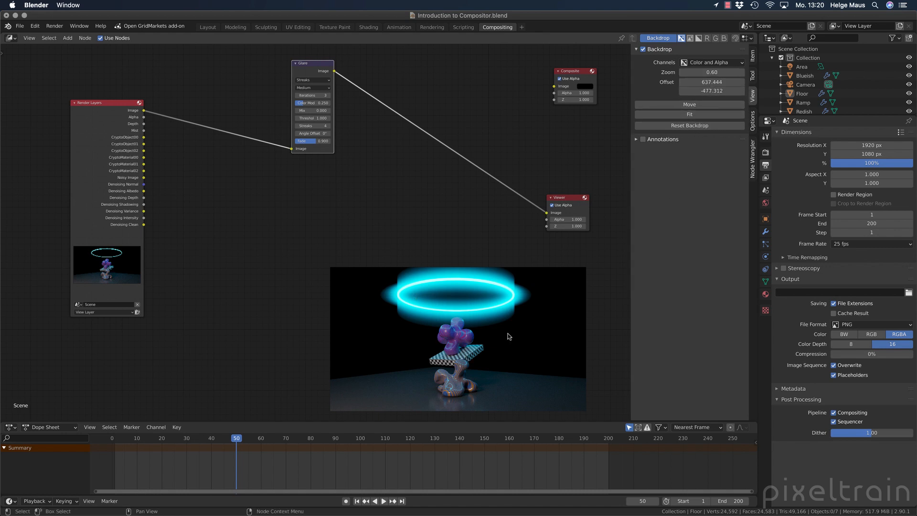
left_click(656, 38)
left_click(656, 38)
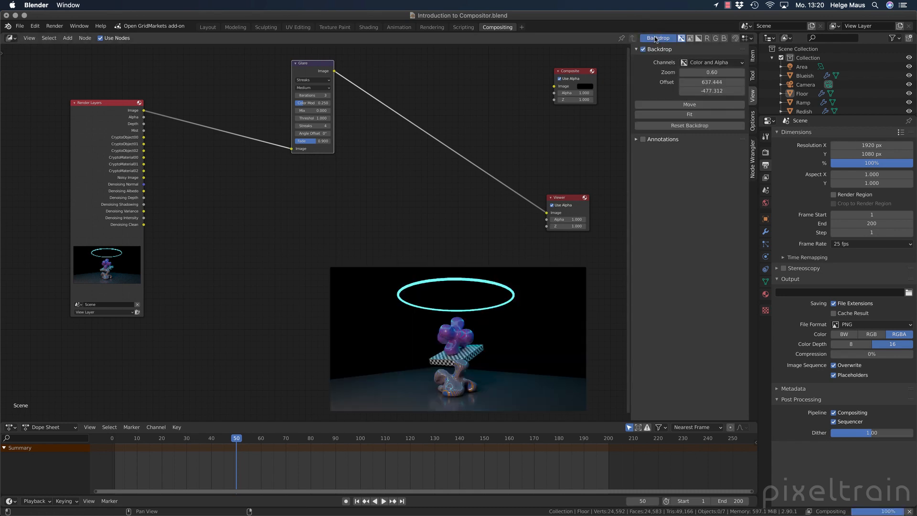
Inspect the backdrop's red, green and blue channels individually, and restore the Color and Alpha display.
left_click(723, 39)
left_click(707, 39)
left_click(724, 38)
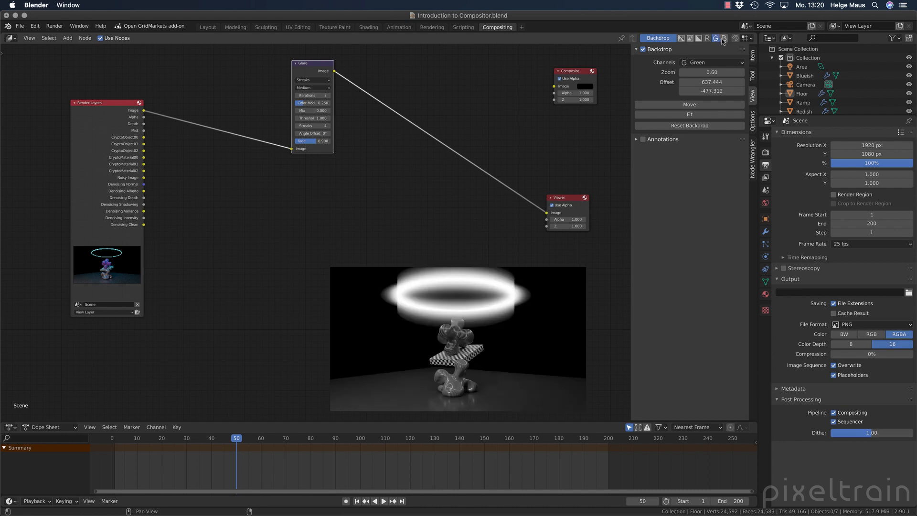
left_click(681, 38)
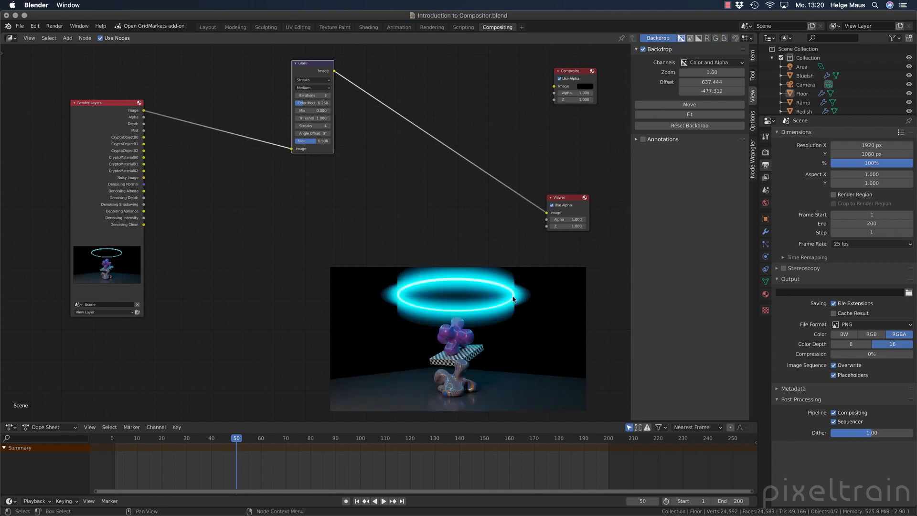
Deselect the nodes and split the node editor into two side-by-side areas.
left_click(406, 241)
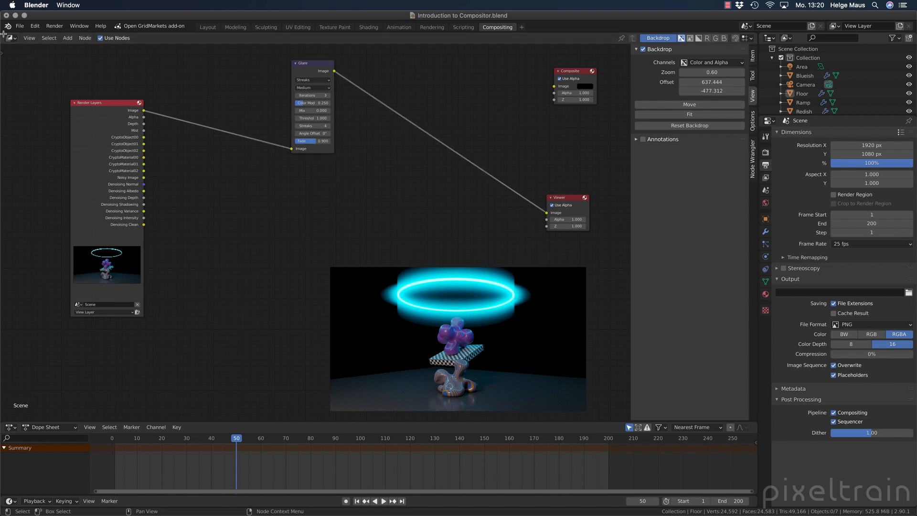
left_click_drag(2, 37, 292, 37)
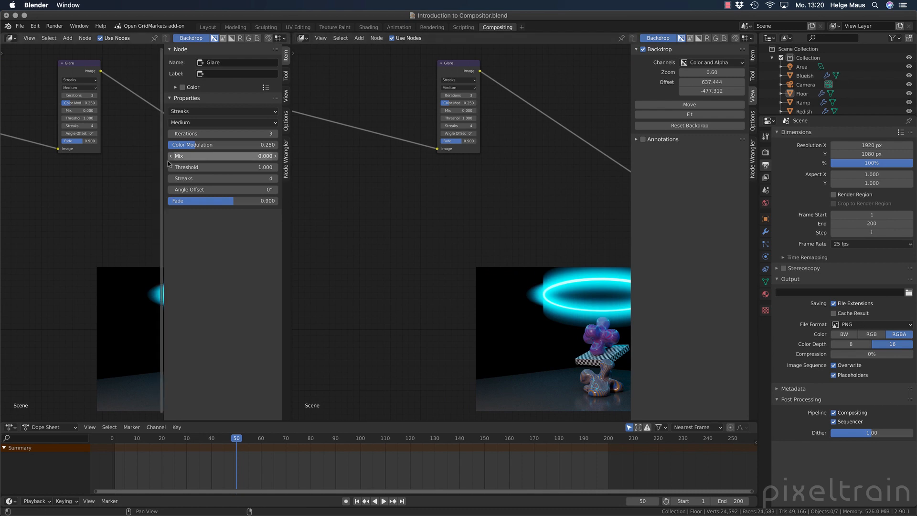
Hide the sidebar in the narrower node editor and turn that area into an Image Editor in View mode.
key("n")
scroll(136, 162, "down", 1)
scroll(136, 161, "down", 2)
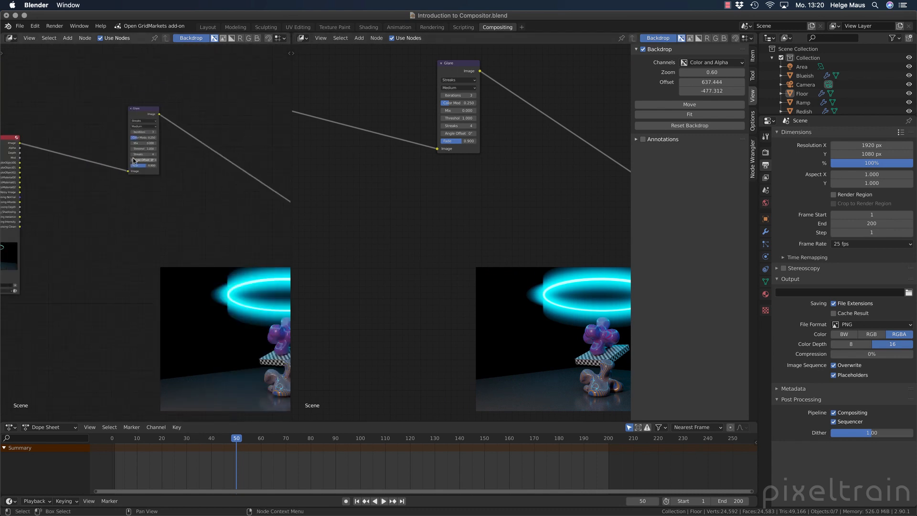
left_click(10, 39)
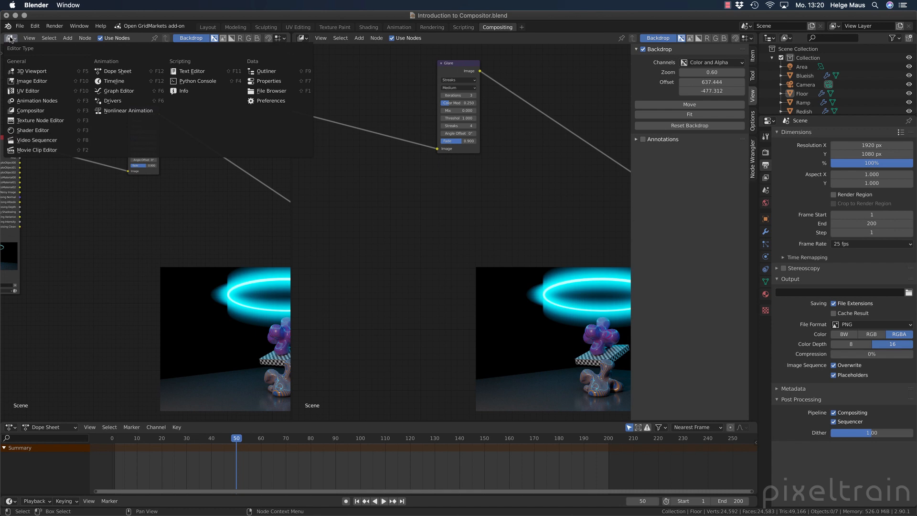
left_click(27, 81)
left_click(36, 38)
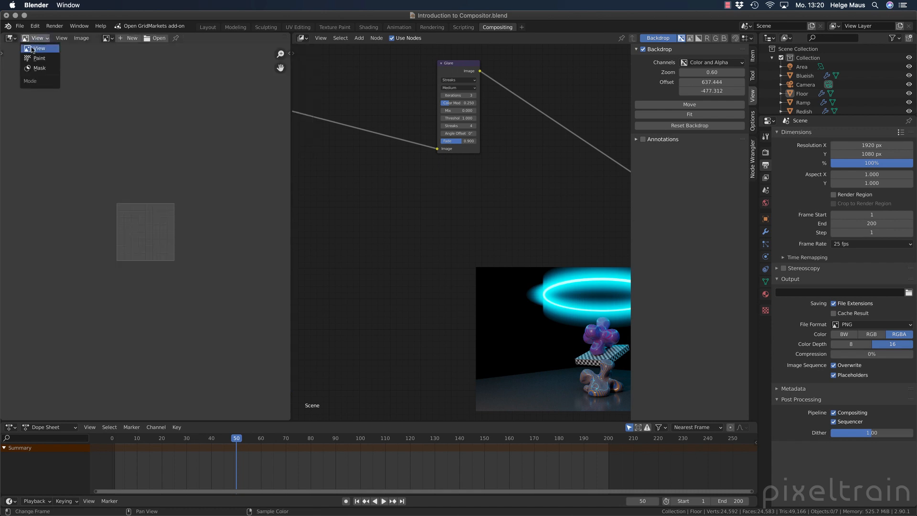
left_click(35, 50)
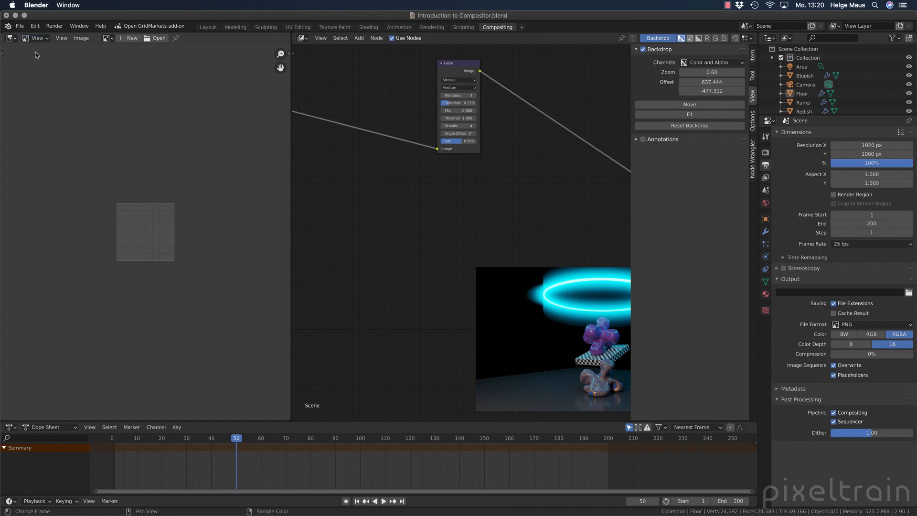
left_click(107, 38)
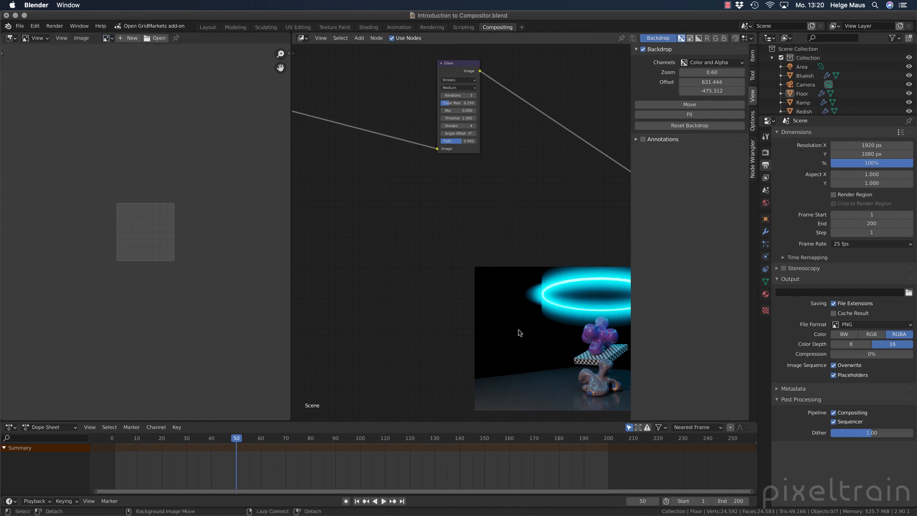
Move the backdrop image below the Glare node and set the glare type to Fog Glow.
middle_click_drag(517, 330, 395, 273, "alt")
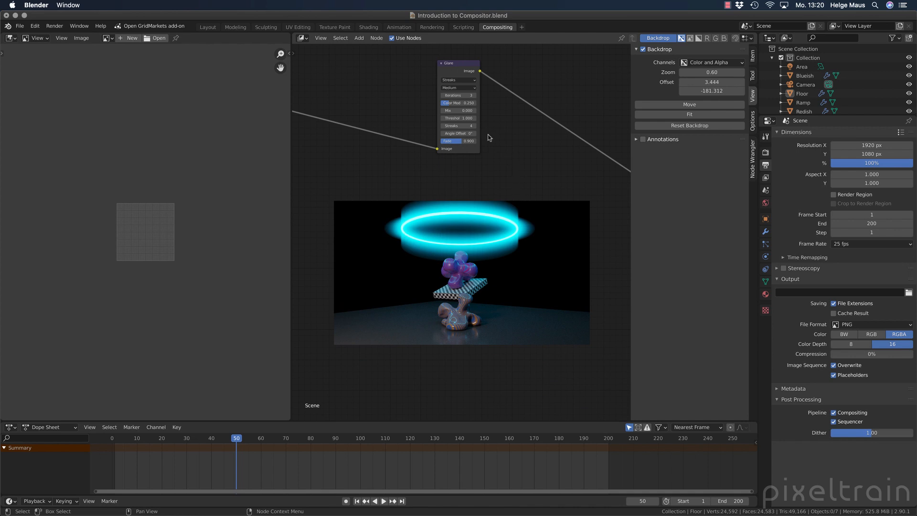
left_click(461, 65)
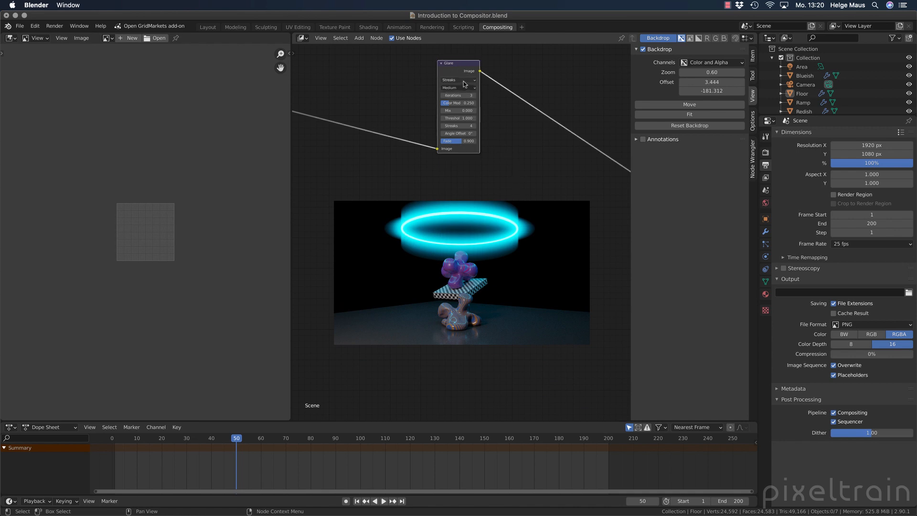
left_click(464, 81)
left_click(461, 103)
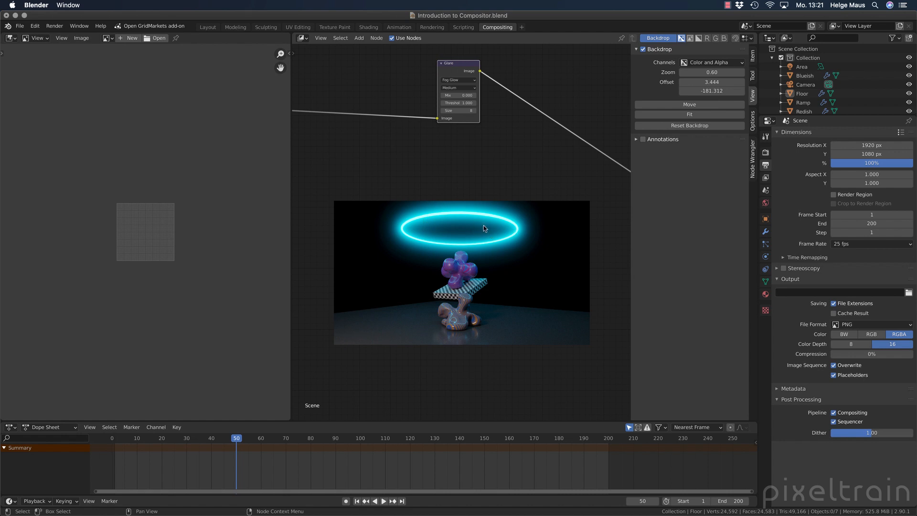
Display the Render Result in the Image Editor, and switch it to the Viewer Node image.
left_click(108, 38)
left_click(121, 61)
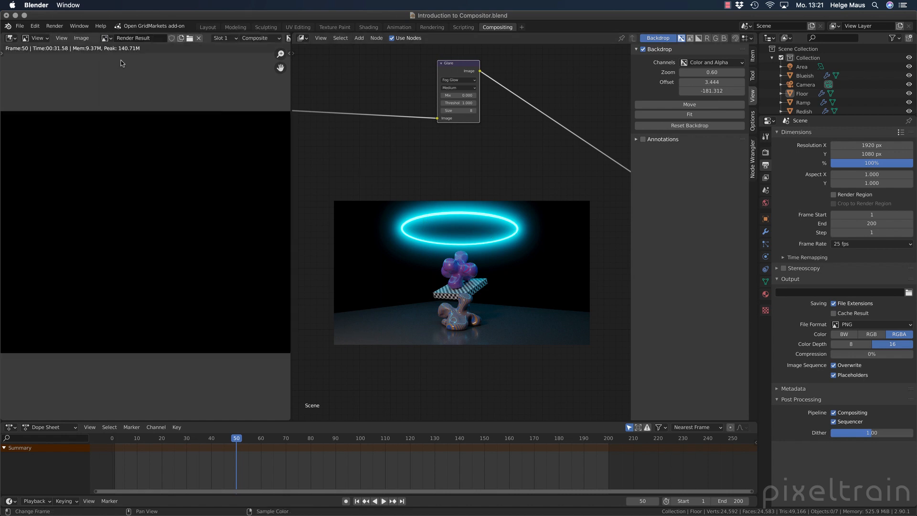
scroll(153, 210, "down", 6)
scroll(153, 211, "up", 1)
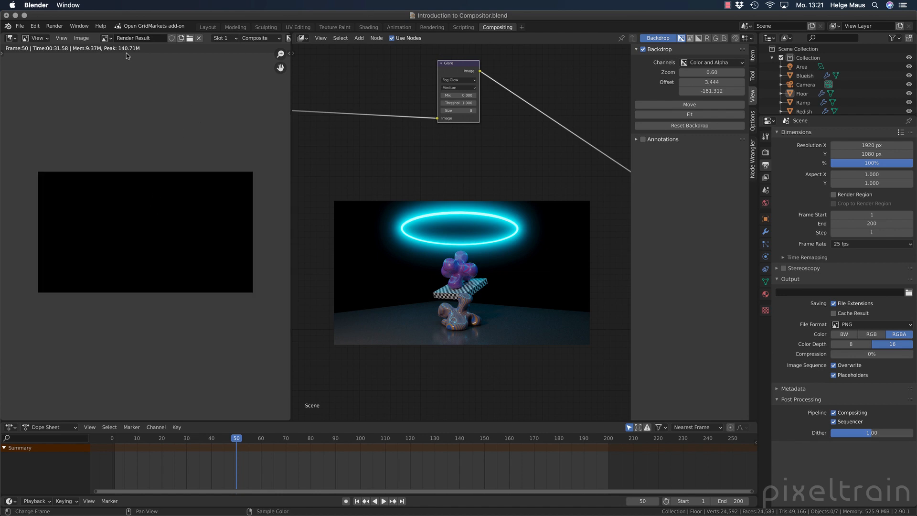
left_click(109, 39)
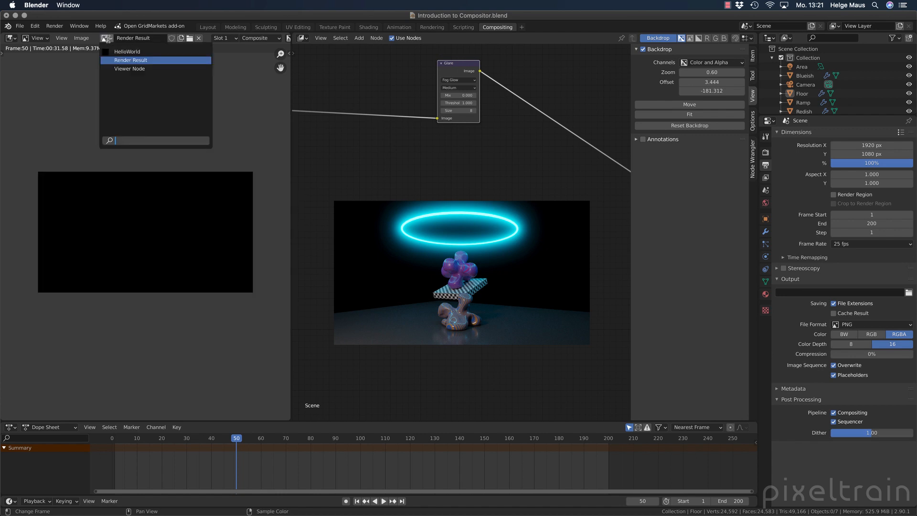
left_click(117, 69)
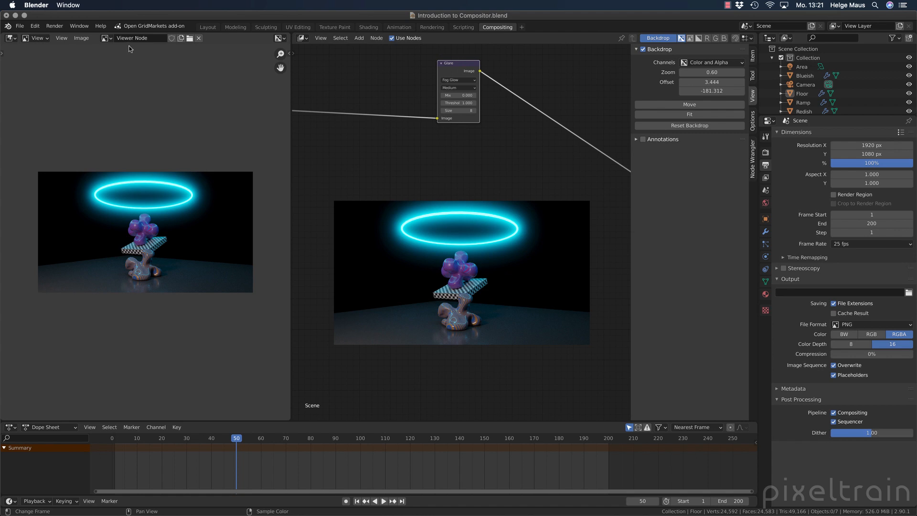
Select the Viewer node, narrow the Image Editor to enlarge the node area, and turn off the backdrop.
middle_click_drag(577, 173, 434, 170)
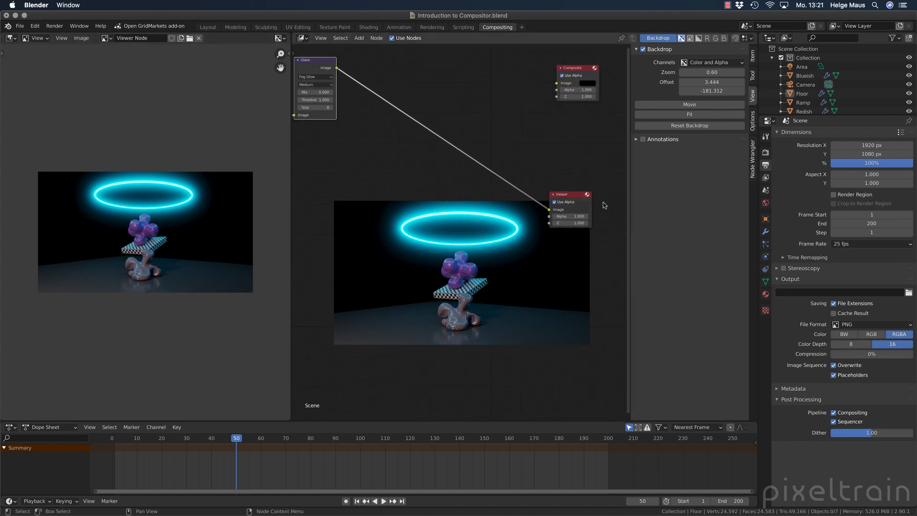
left_click(583, 197)
scroll(141, 198, "up", 3)
scroll(141, 197, "down", 2)
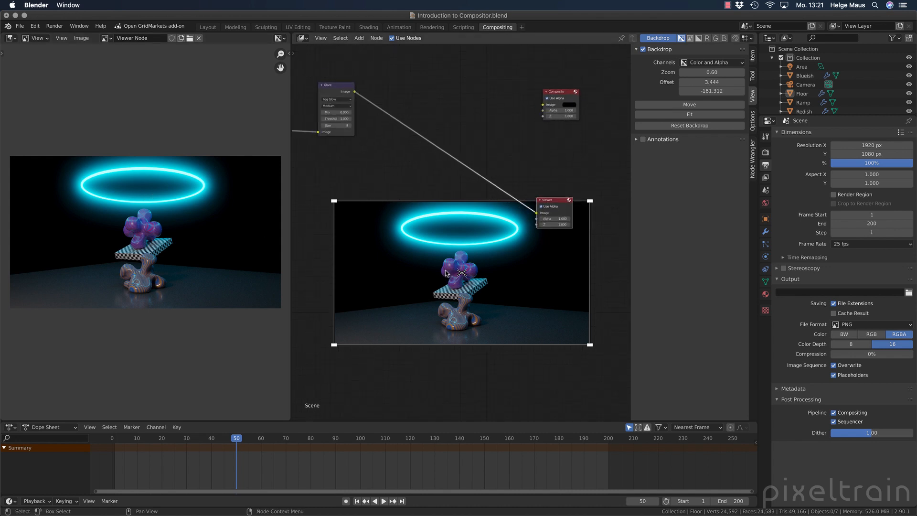
left_click_drag(291, 275, 182, 271)
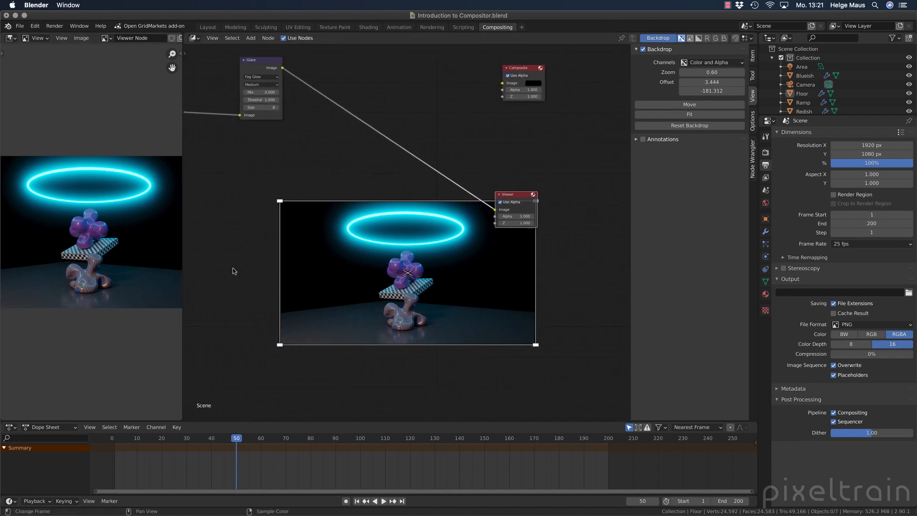
scroll(381, 276, "down", 4)
middle_click_drag(370, 284, 447, 284)
left_click(660, 40)
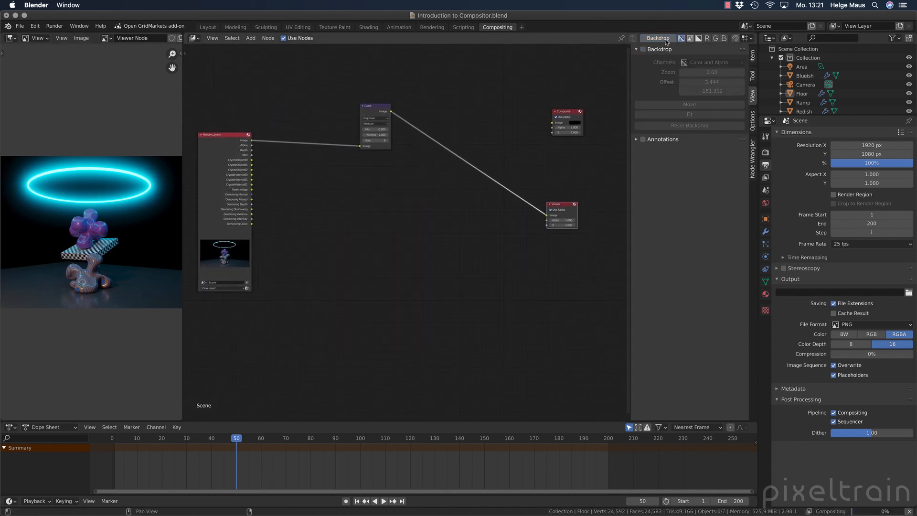
Move the Viewer and Glare nodes roughly level with each other and widen the Image Editor slightly.
middle_click_drag(373, 272, 388, 275)
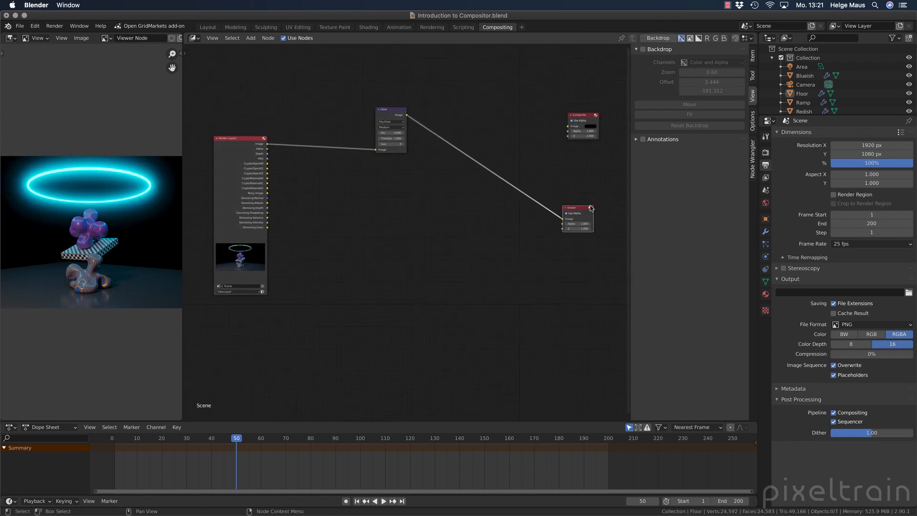
left_click_drag(573, 208, 509, 167)
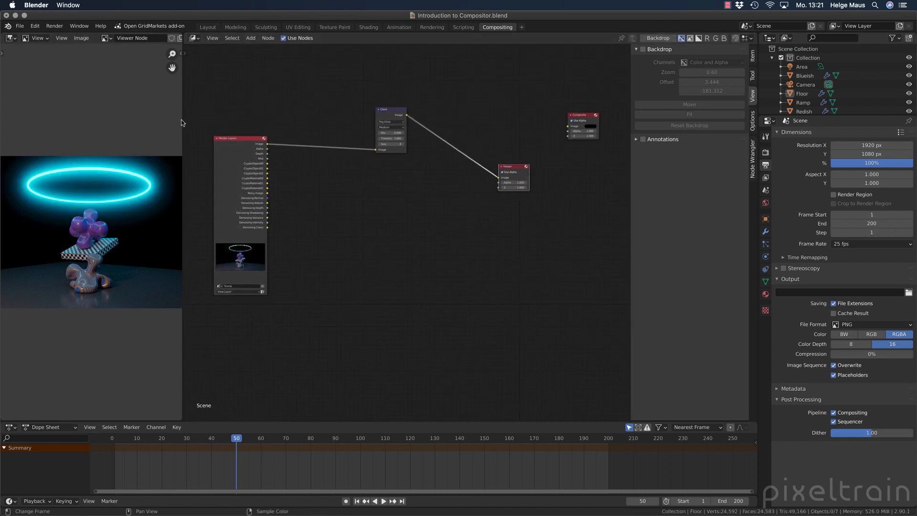
left_click_drag(182, 120, 240, 120)
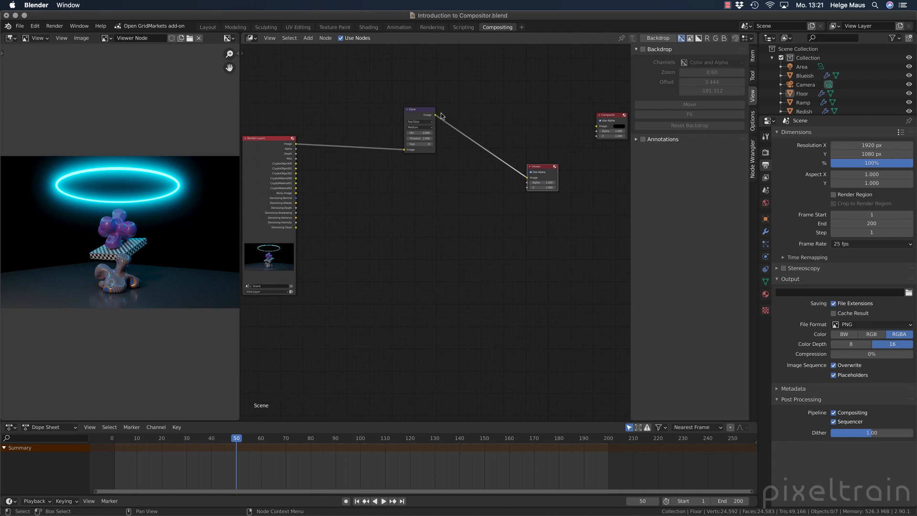
left_click_drag(415, 113, 386, 161)
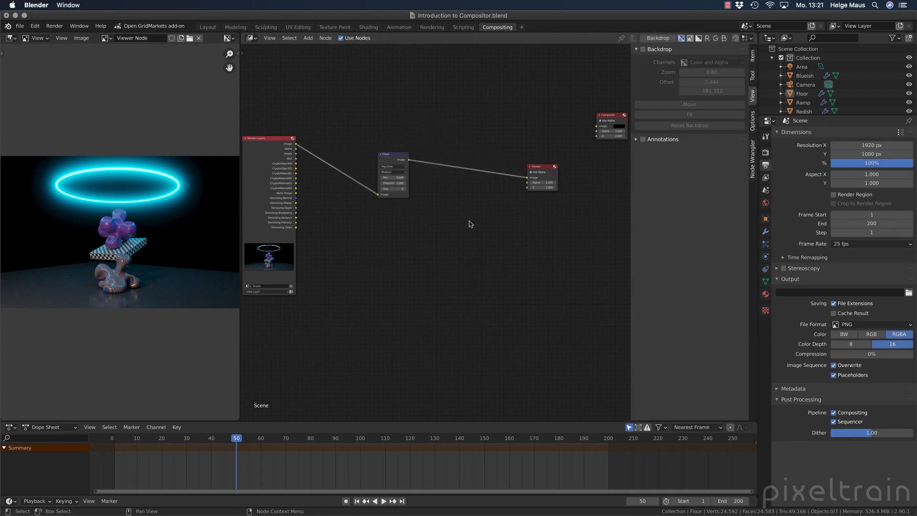
Reselect Viewer Node as the displayed image and move the Composite node above the gap between Glare and Viewer.
left_click(106, 38)
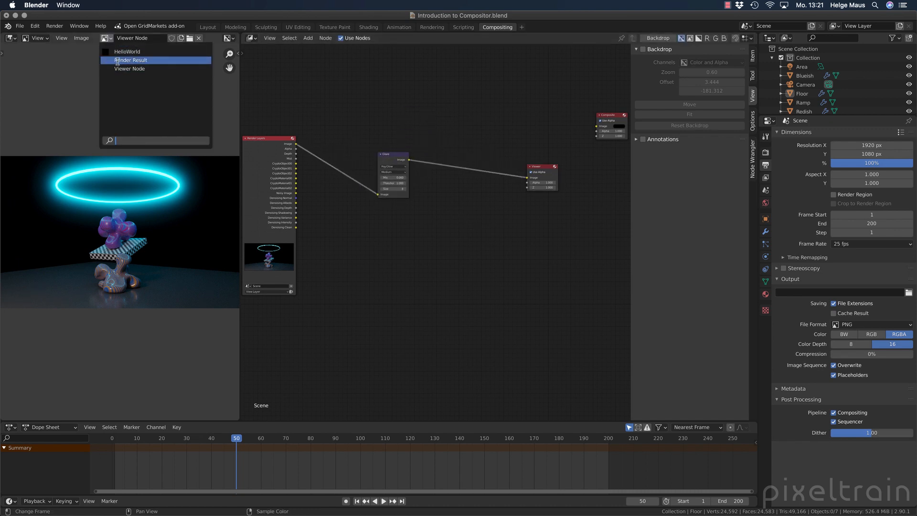
left_click(126, 69)
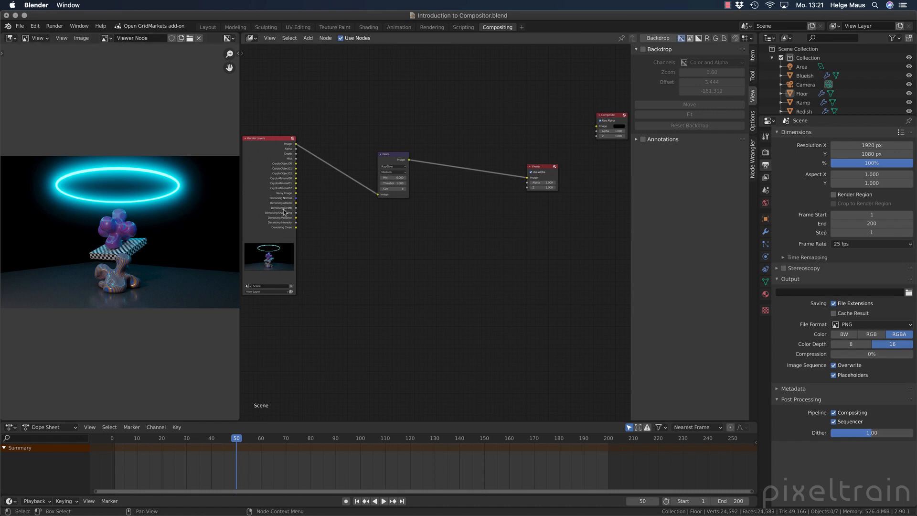
middle_click_drag(346, 266, 366, 250)
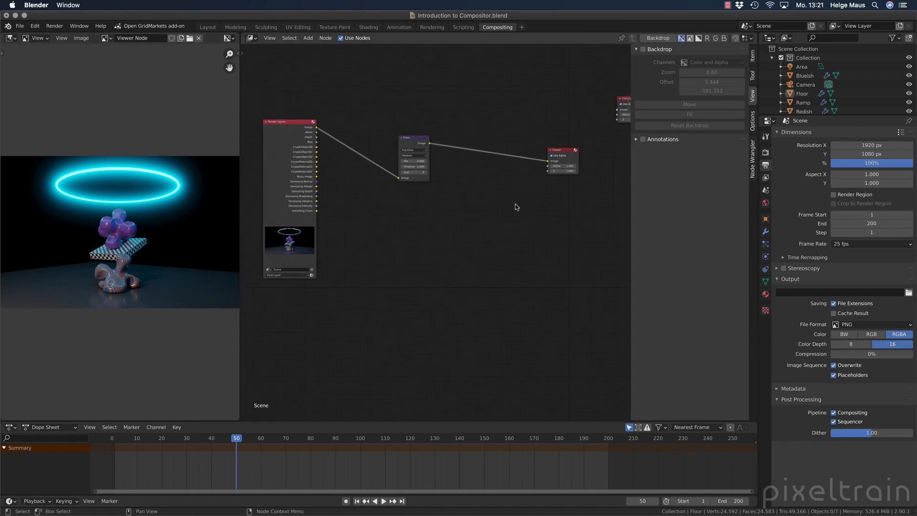
middle_click_drag(516, 207, 492, 221)
left_click_drag(604, 111, 474, 95)
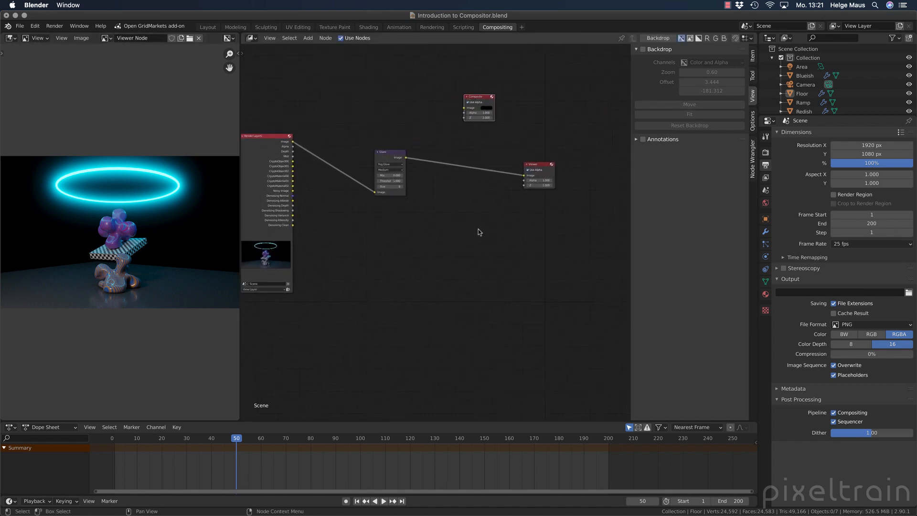
middle_click_drag(478, 230, 497, 218)
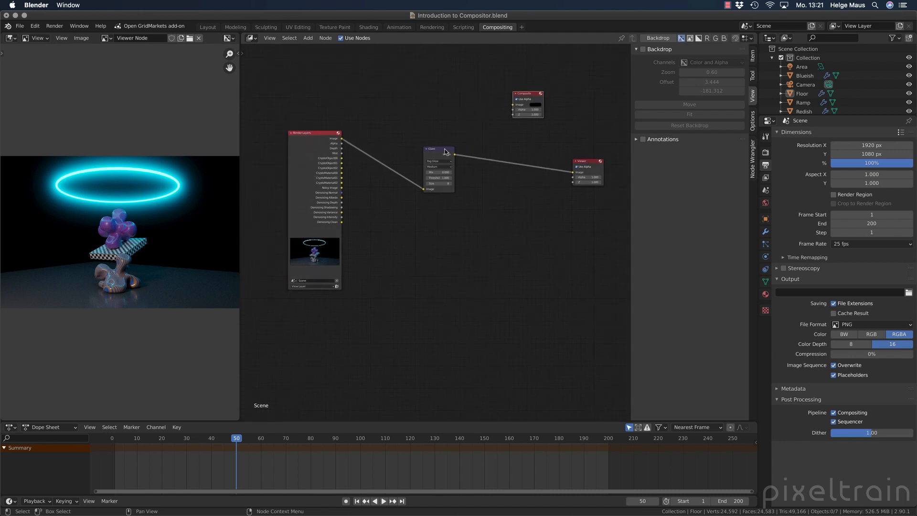
Select the Viewer node and widen the Image Editor until the whole preview image fits.
left_click(586, 165)
left_click(82, 38)
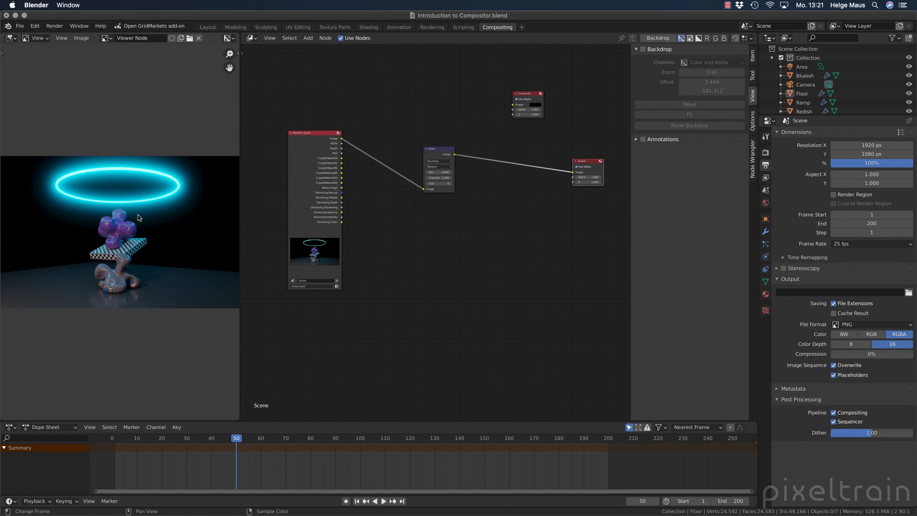
left_click_drag(240, 246, 287, 245)
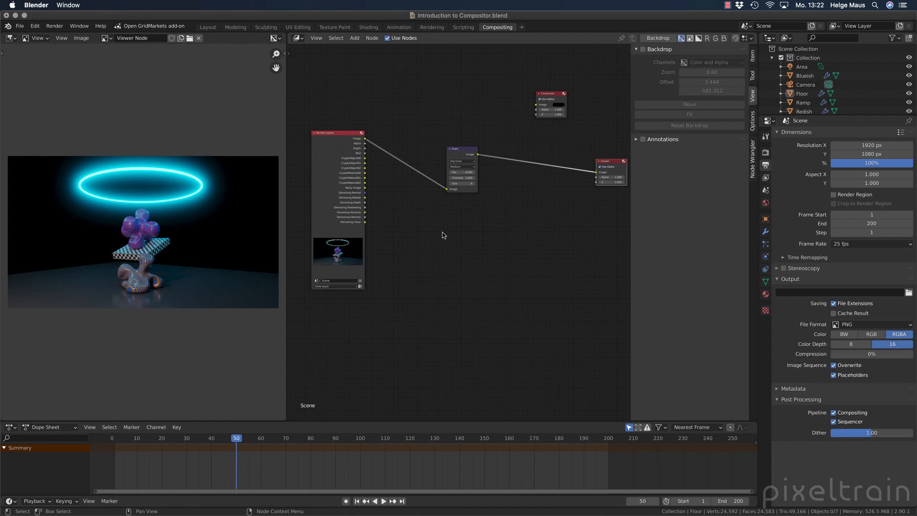
Add a Sun Beams node and place it unconnected below the Glare node.
key("F3")
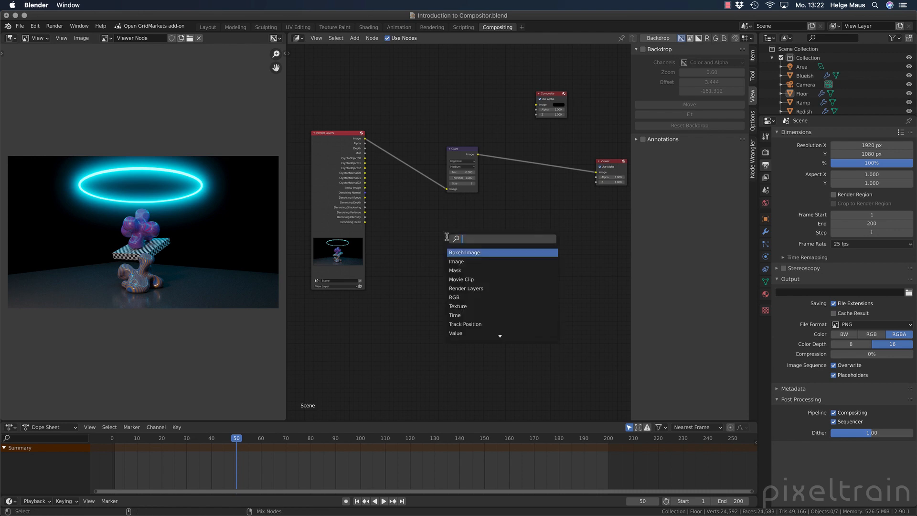
type("li")
key("BackSpace")
key("BackSpace")
type("be")
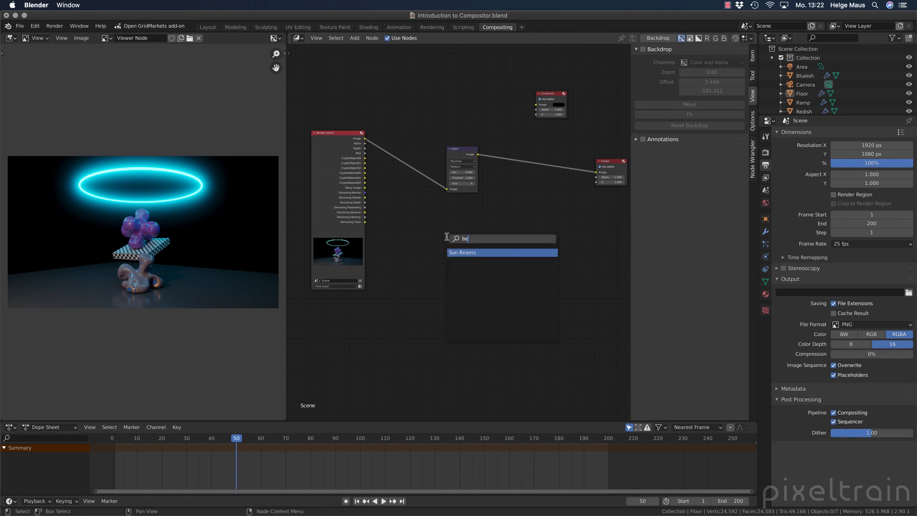
key("Return")
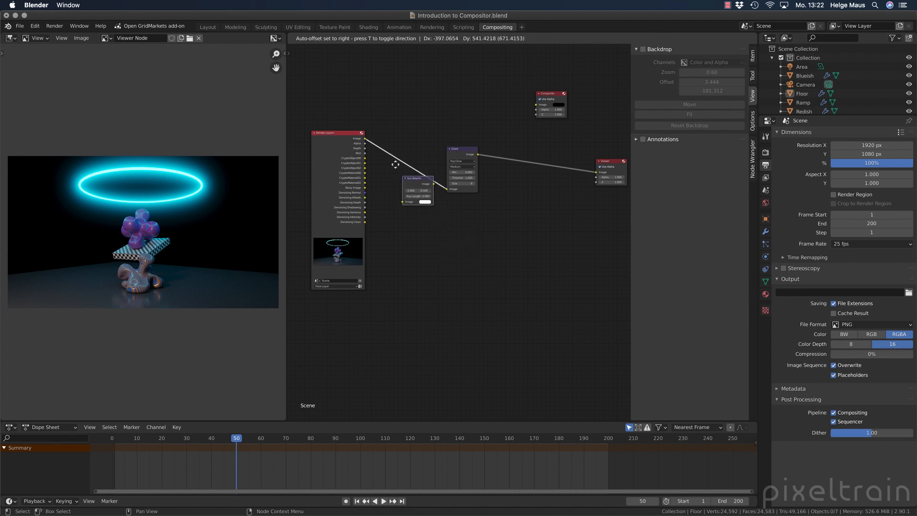
left_click(439, 238)
Link the Render Layers Image output to the Sun Beams node and connect Sun Beams to the Viewer node.
left_click(343, 144)
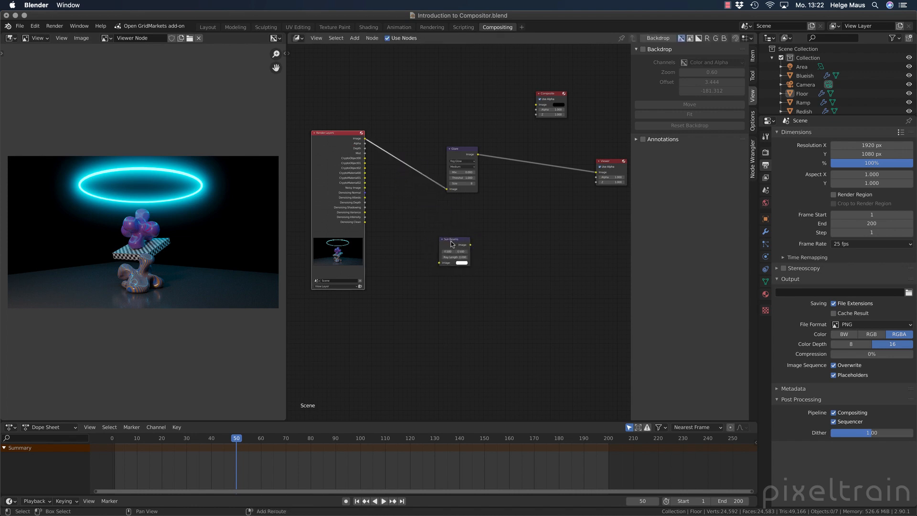
left_click(452, 243, "shift")
key("f")
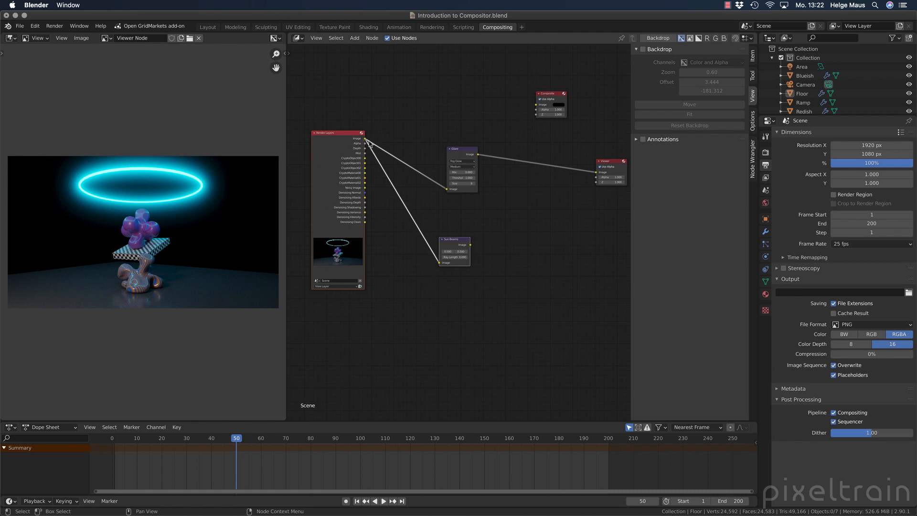
left_click(454, 243, "ctrl+shift")
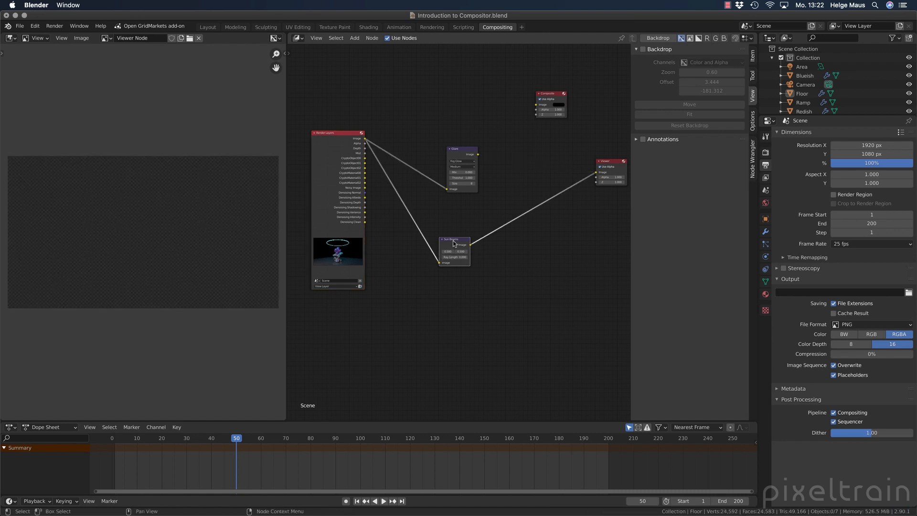
mouse_move(455, 241)
left_mouse_down()
mouse_move(462, 236)
mouse_move(465, 248)
left_mouse_up()
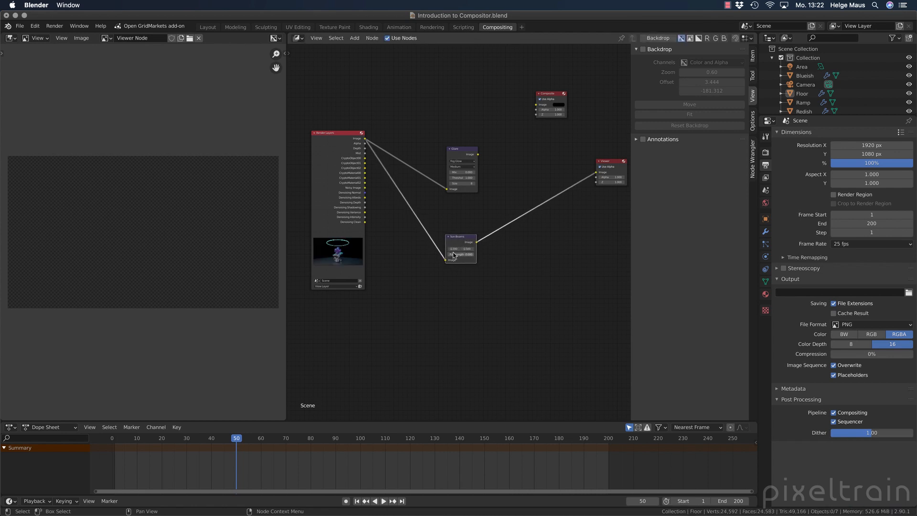
scroll(455, 251, "up", 1)
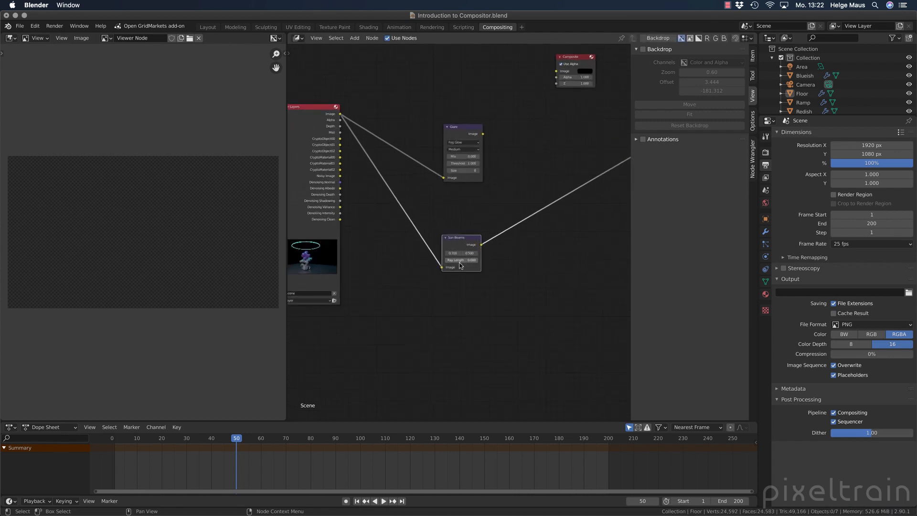
Raise the Sun Beams ray length to about 0.3 and shift its source point slightly up and left using the temporarily enabled backdrop.
mouse_move(444, 261)
left_mouse_down()
mouse_move(473, 261)
mouse_move(457, 262)
left_mouse_up()
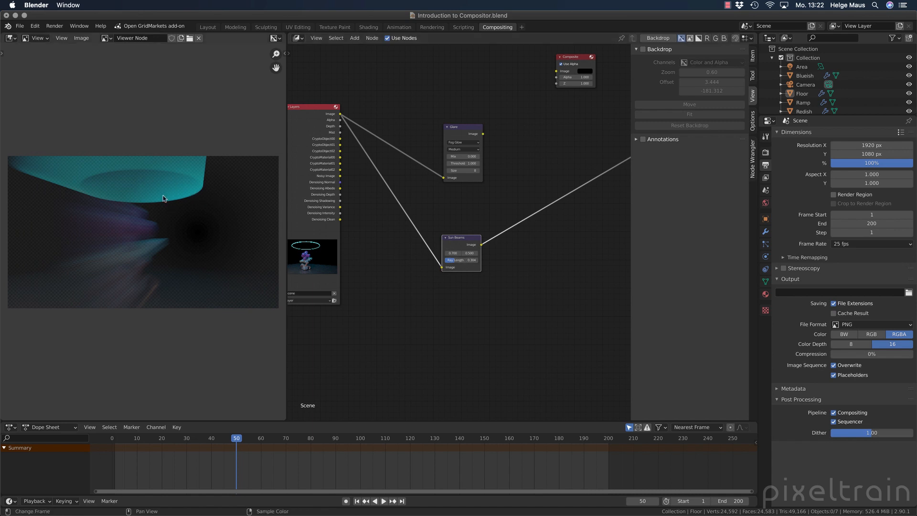
scroll(517, 332, "down", 1)
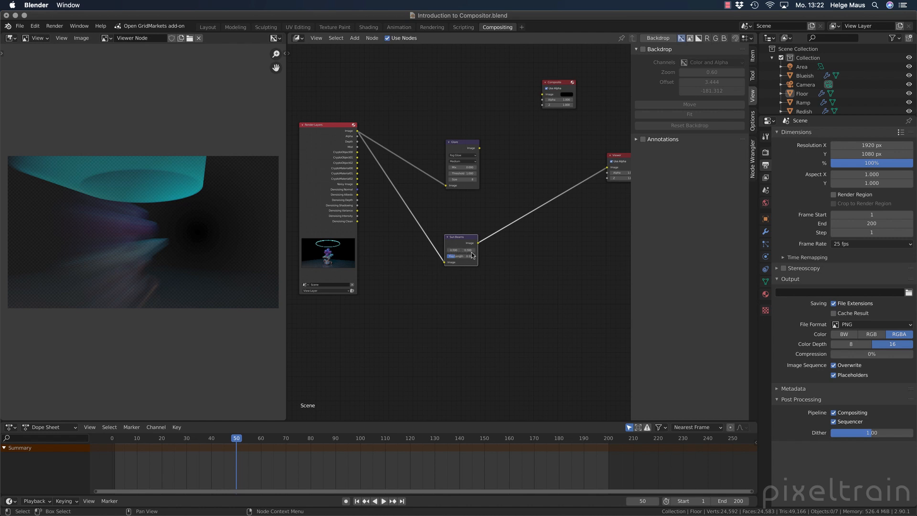
left_click(643, 50)
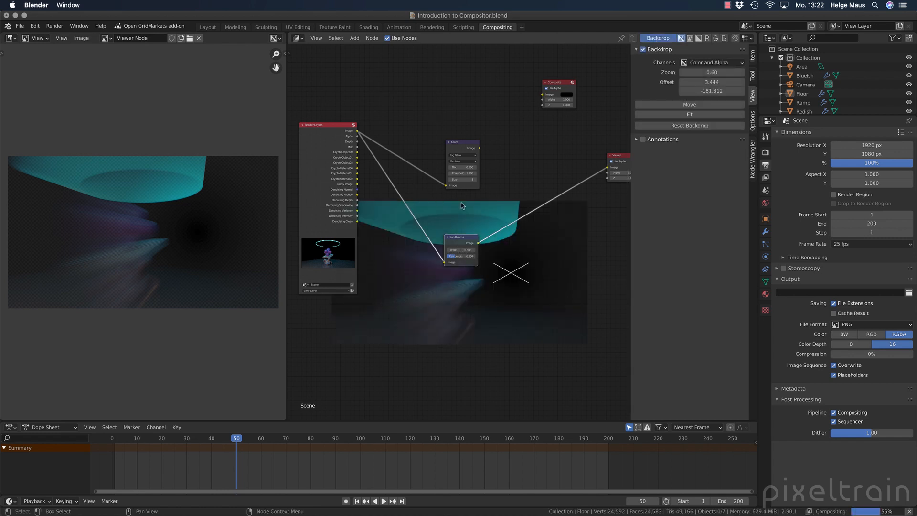
mouse_move(511, 272)
left_mouse_down()
mouse_move(486, 281)
mouse_move(419, 270)
mouse_move(420, 261)
mouse_move(503, 261)
left_mouse_up()
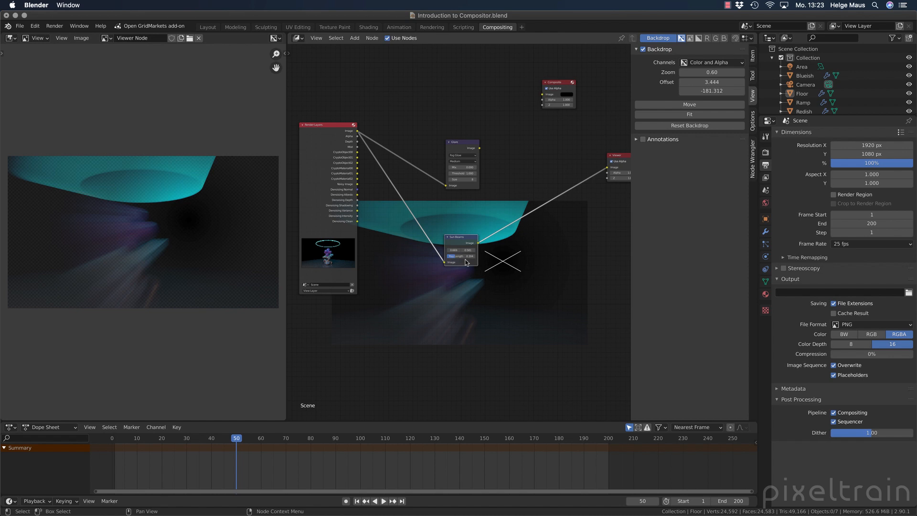
left_click(658, 38)
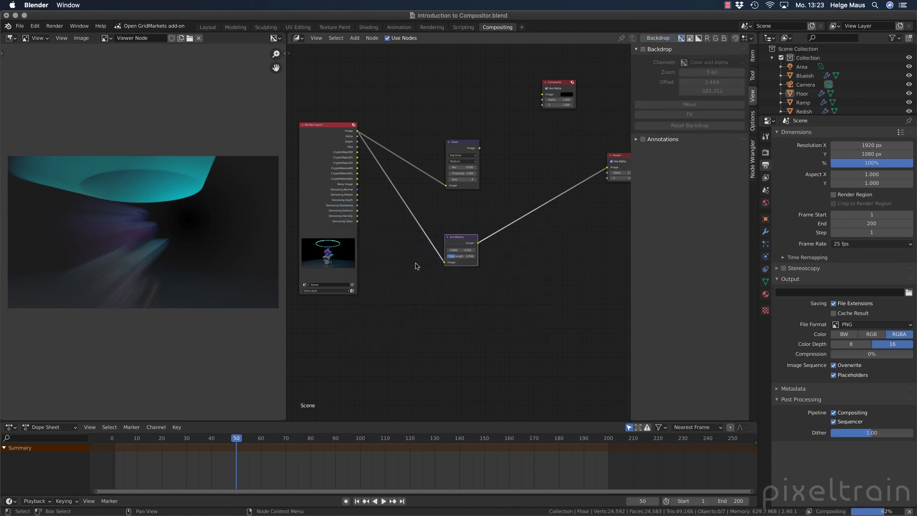
Move the Sun Beams node up so it sits directly below the Glare node.
scroll(418, 262, "down", 1)
left_click_drag(464, 251, 469, 228)
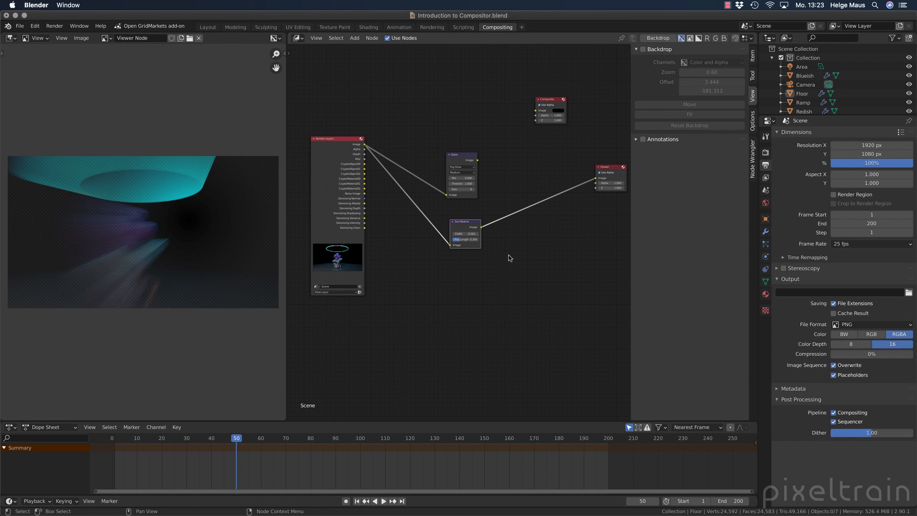
left_click_drag(465, 225, 456, 218)
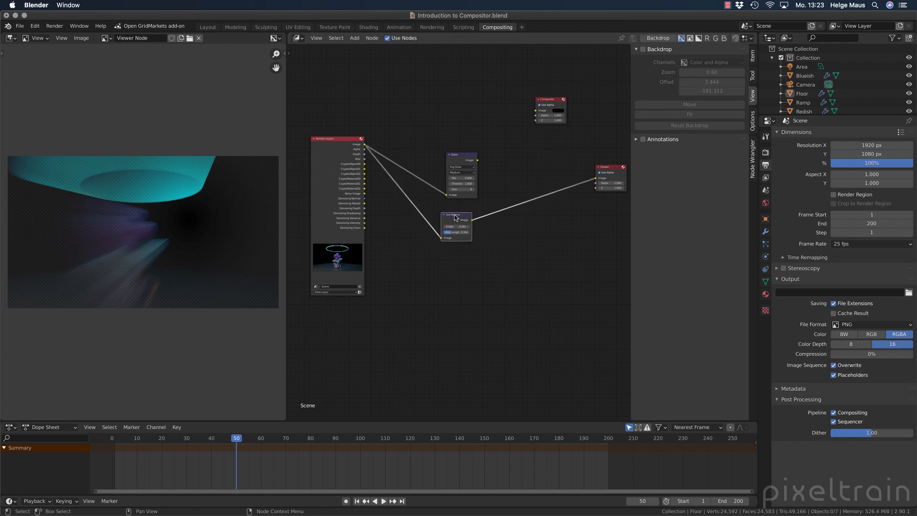
Review the compositor's Performance options for Render and Edit quality, keeping Edit at Low.
left_click(583, 65)
left_click(754, 125)
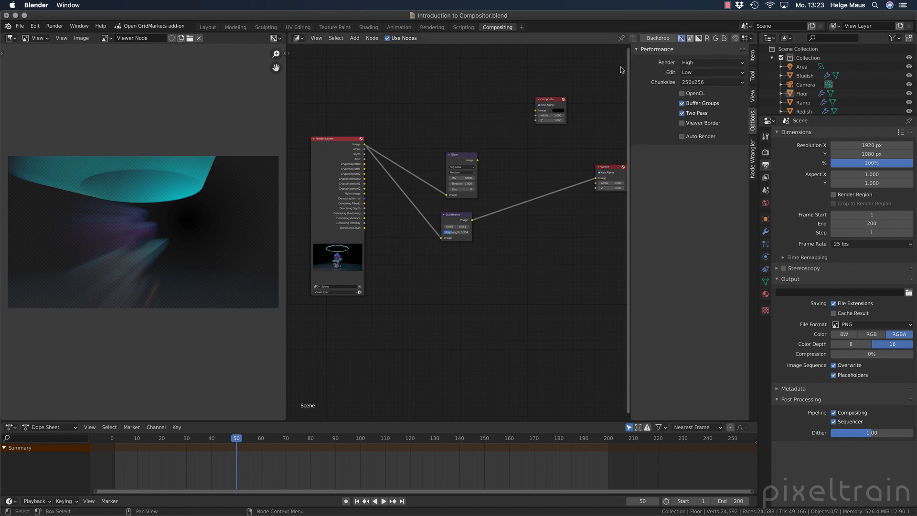
left_click(705, 63)
left_click(693, 73)
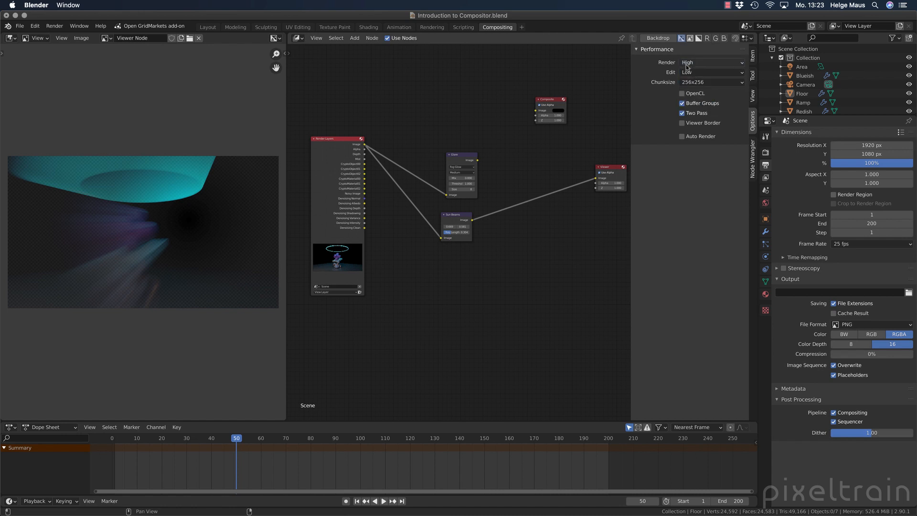
left_click(699, 74)
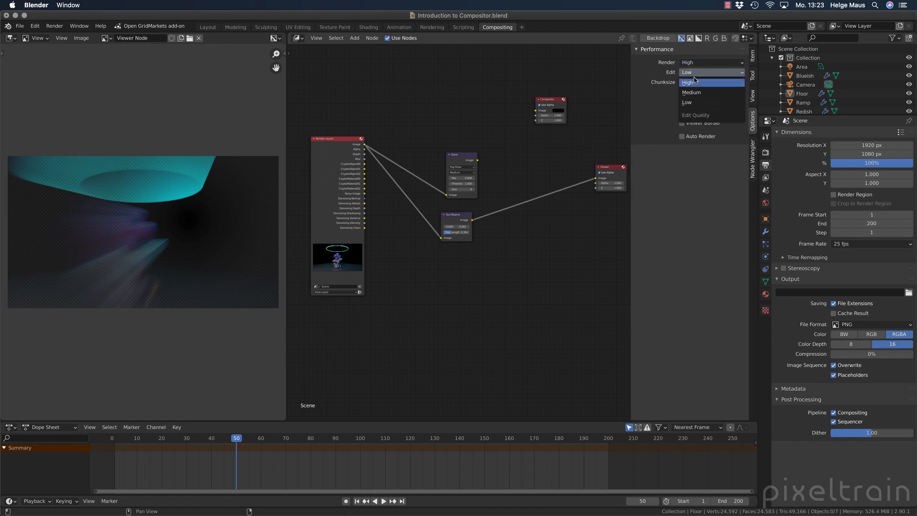
left_click(691, 102)
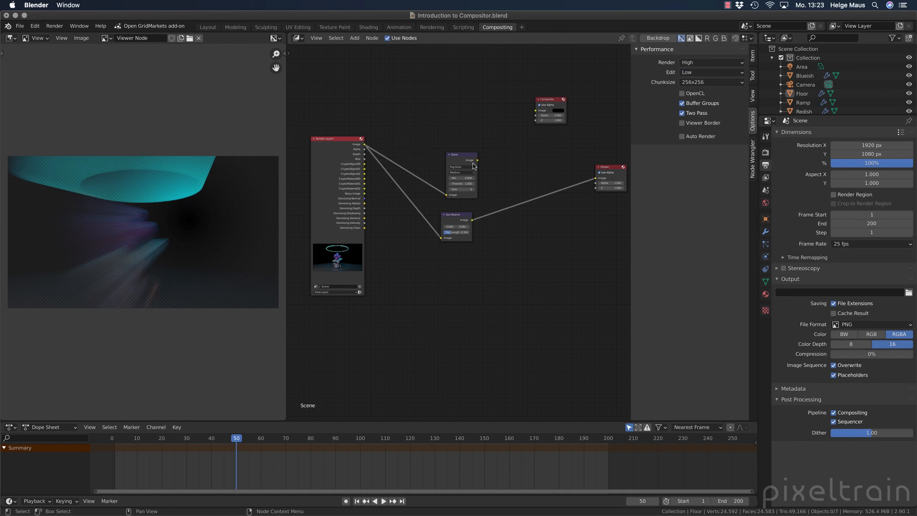
Move the Glare node up, delete the Sun Beams node, and connect the Glare output to the Viewer node.
left_click_drag(465, 156, 454, 107)
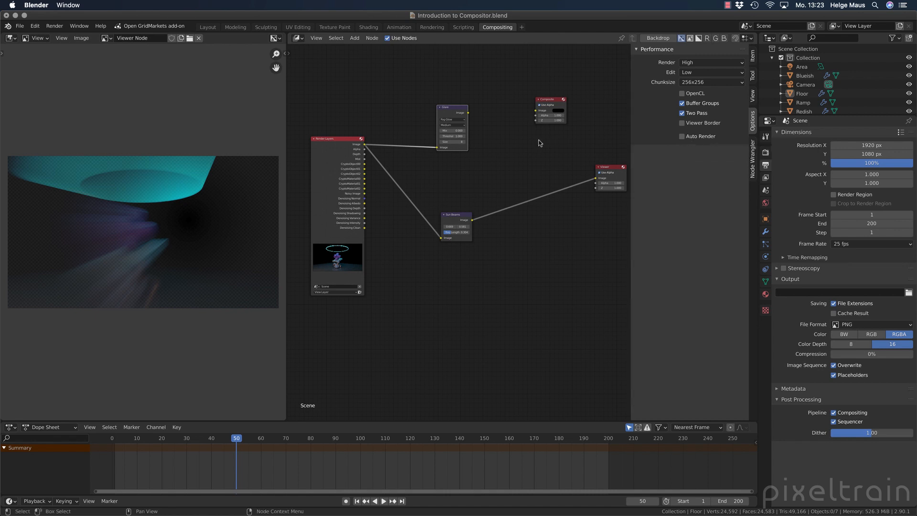
left_click(546, 166)
left_click(455, 215)
key("x")
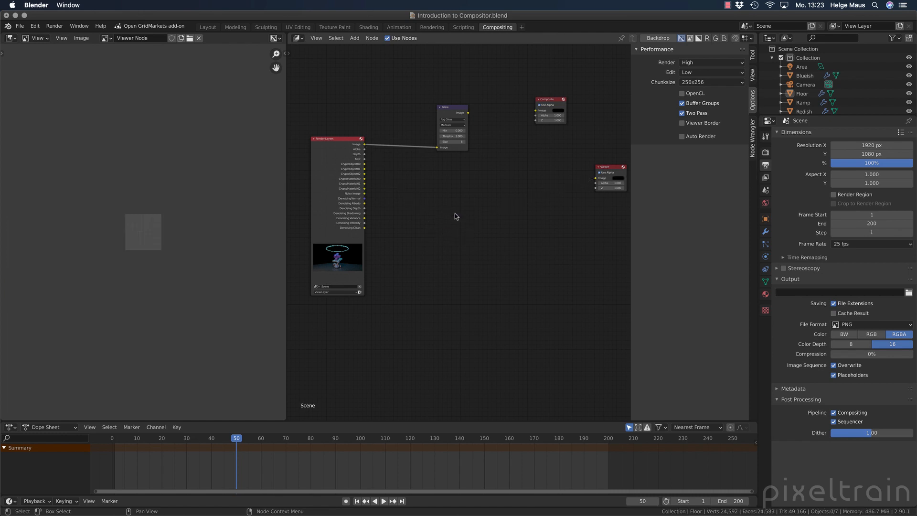
left_click(455, 111, "ctrl+shift")
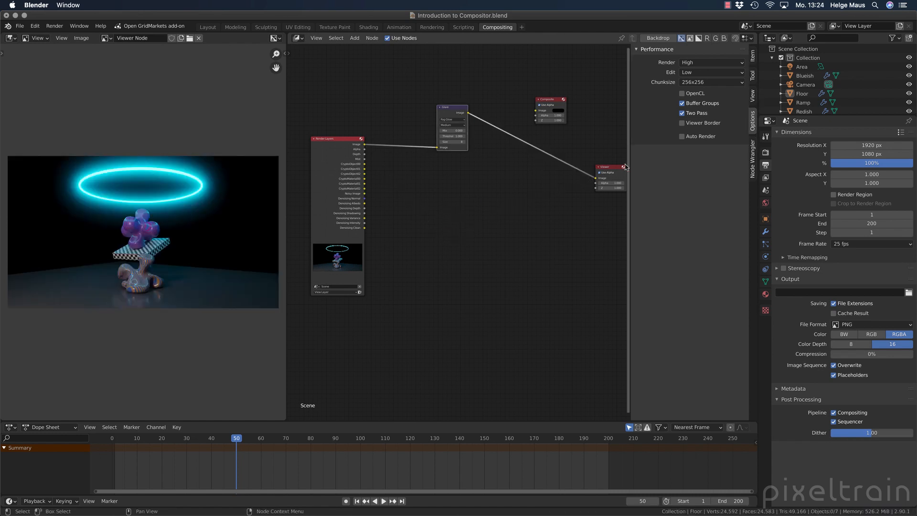
Move the Viewer node below the Composite node and lower the Glare node closer to Render Layers.
left_click_drag(613, 165, 552, 158)
left_click_drag(454, 108, 433, 149)
scroll(427, 171, "up", 1)
scroll(427, 170, "up", 1)
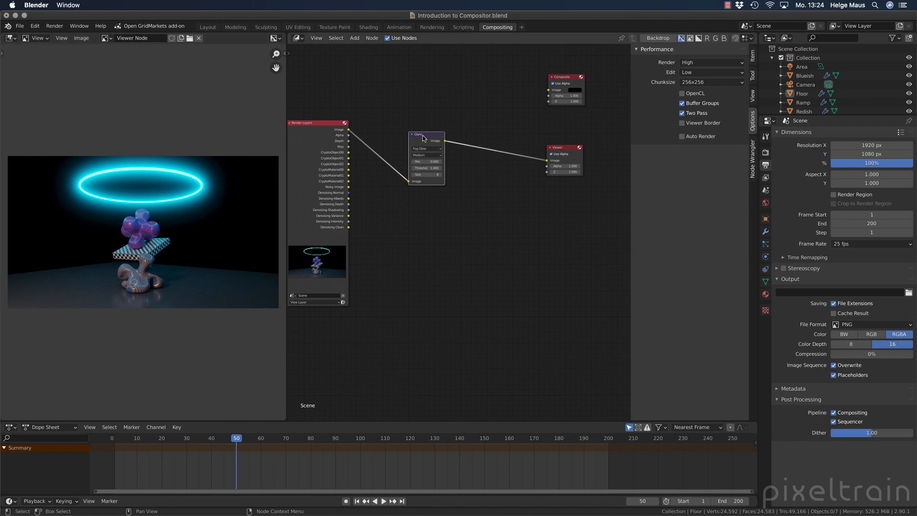
Mute the Glare node and sample pixel color values across the floor and objects in the plain render.
key("m")
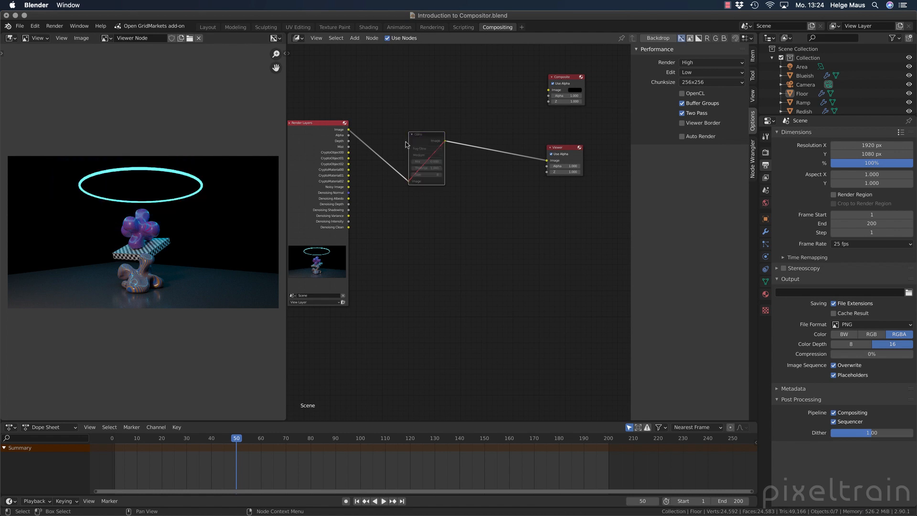
scroll(199, 196, "up", 3)
scroll(200, 196, "down", 1)
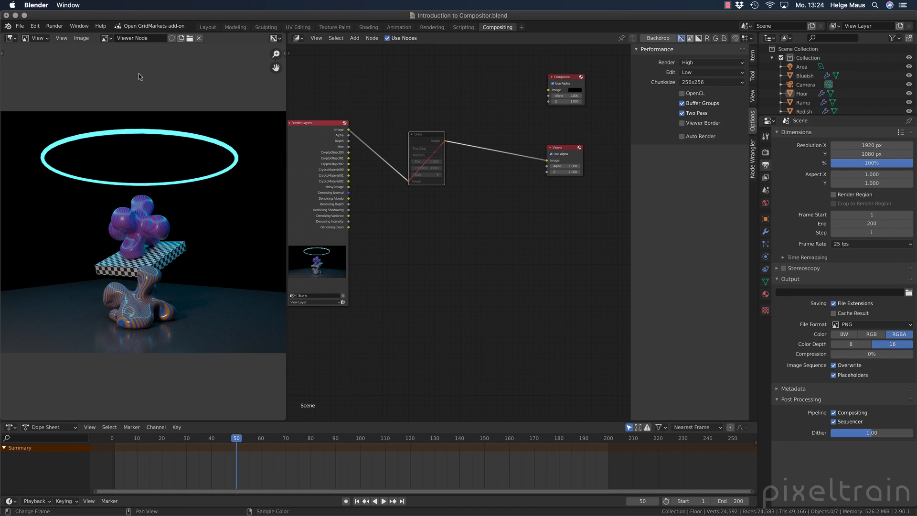
left_click(78, 40)
right_click_drag(277, 133, 208, 318)
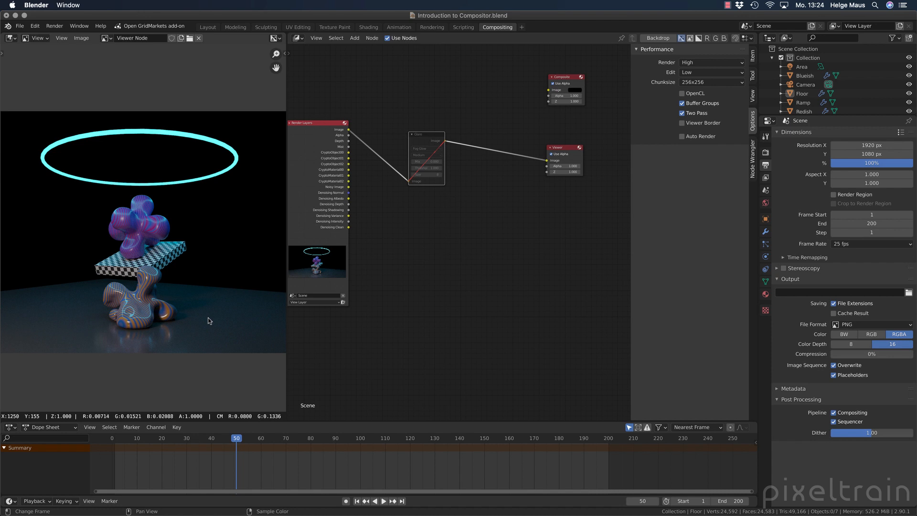
right_click_drag(208, 320, 171, 258)
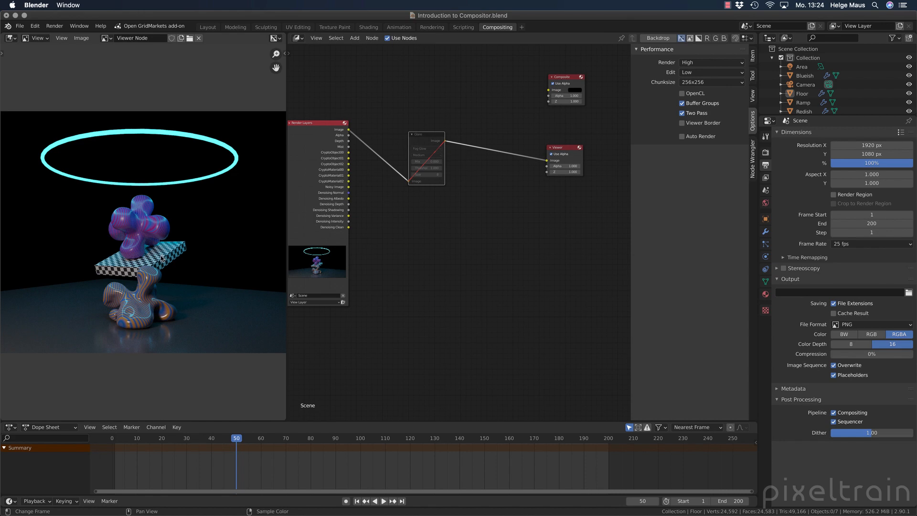
Inspect the striped objects close up in the preview and sample the glowing ring's pixel color values.
scroll(172, 257, "up", 6)
middle_click_drag(173, 258, 198, 72)
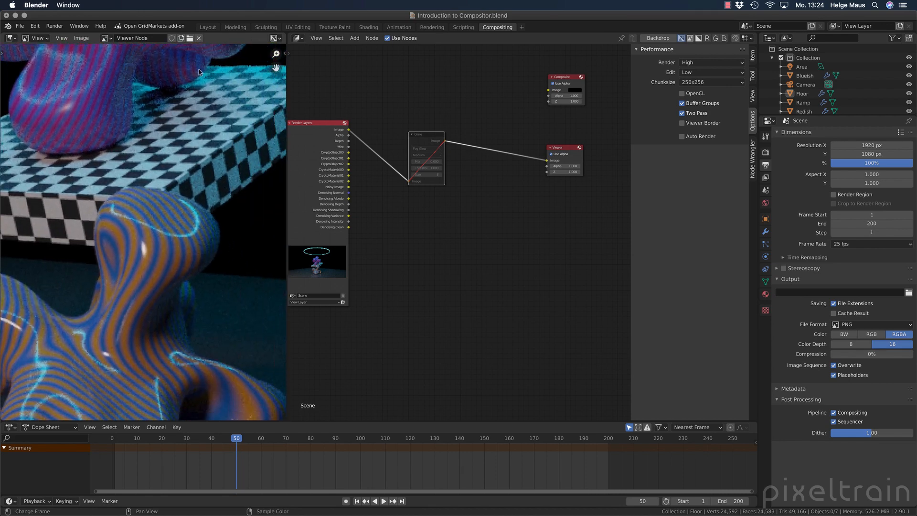
right_click_drag(227, 187, 90, 210)
scroll(162, 306, "down", 4)
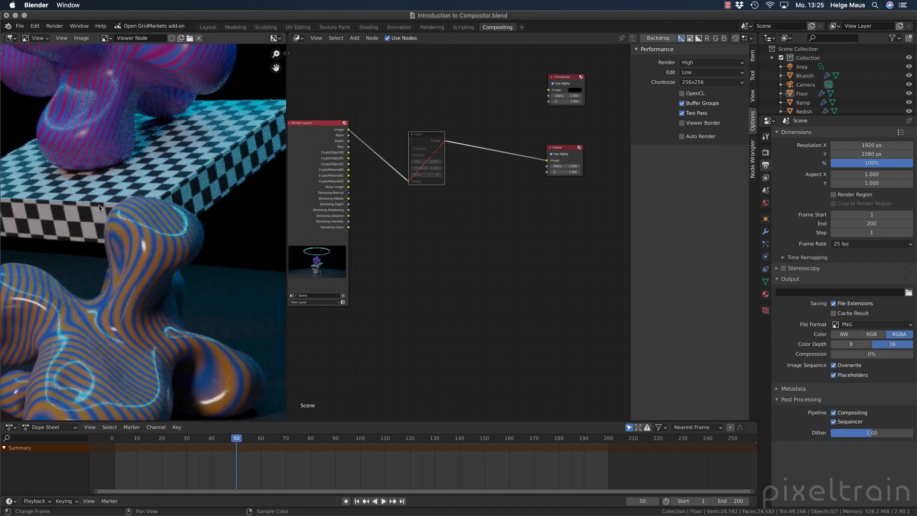
scroll(162, 306, "up", 3)
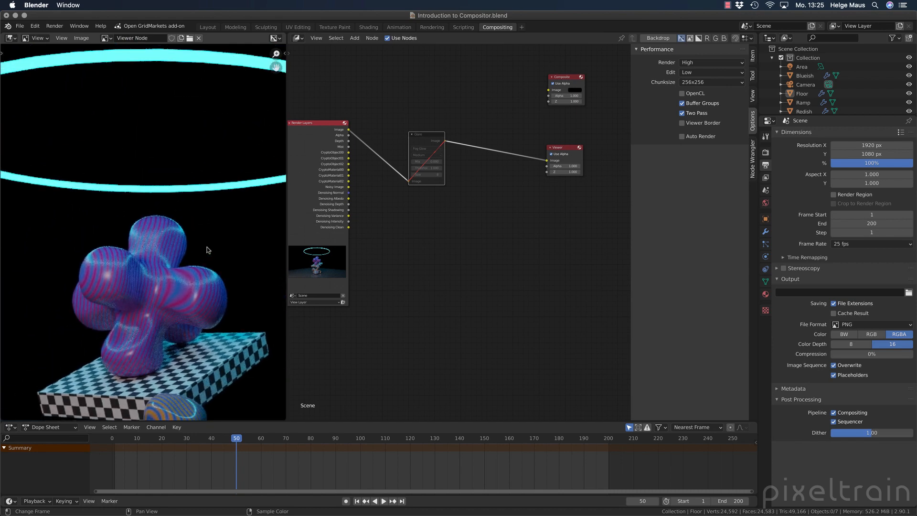
right_click_drag(199, 156, 183, 191)
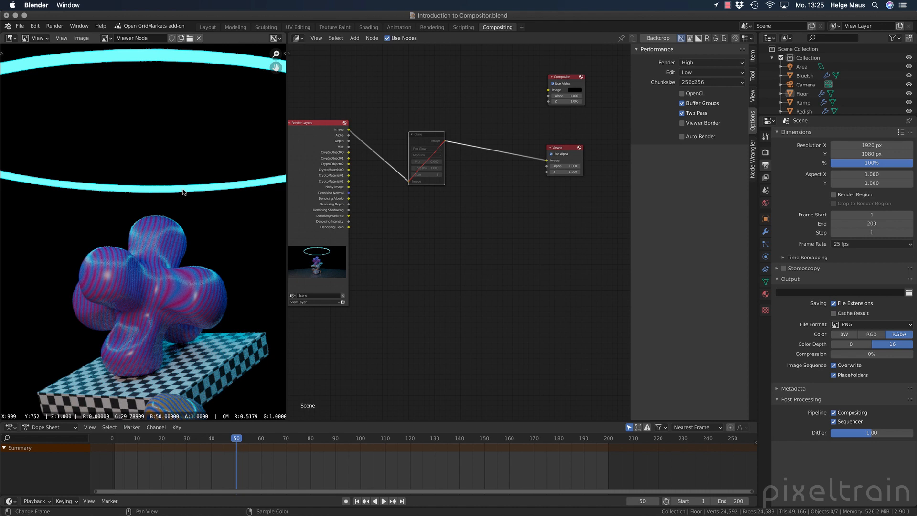
right_click_drag(183, 192, 182, 192)
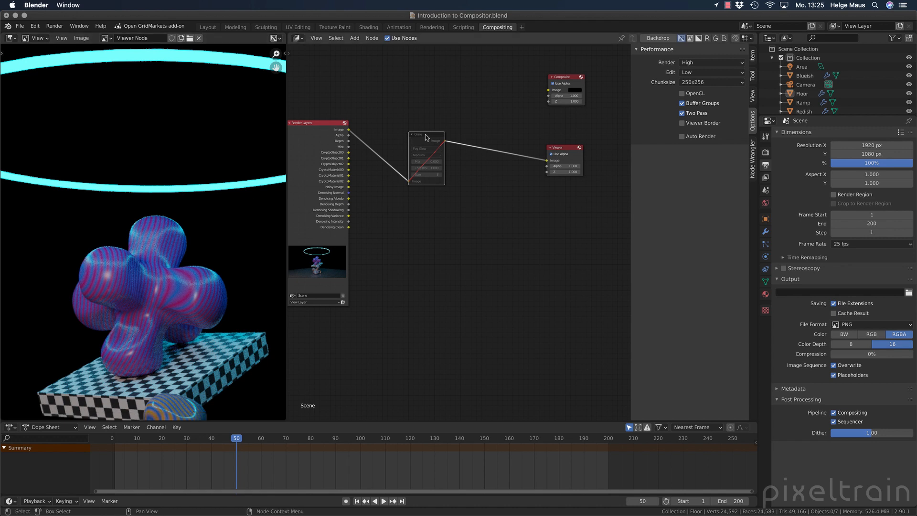
Unmute the Glare node and display its node properties in the sidebar.
key("m")
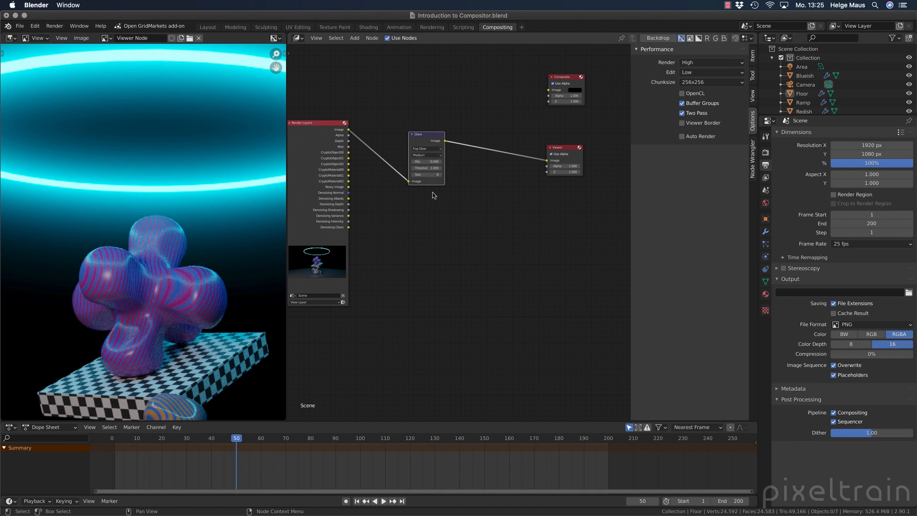
scroll(434, 194, "down", 2)
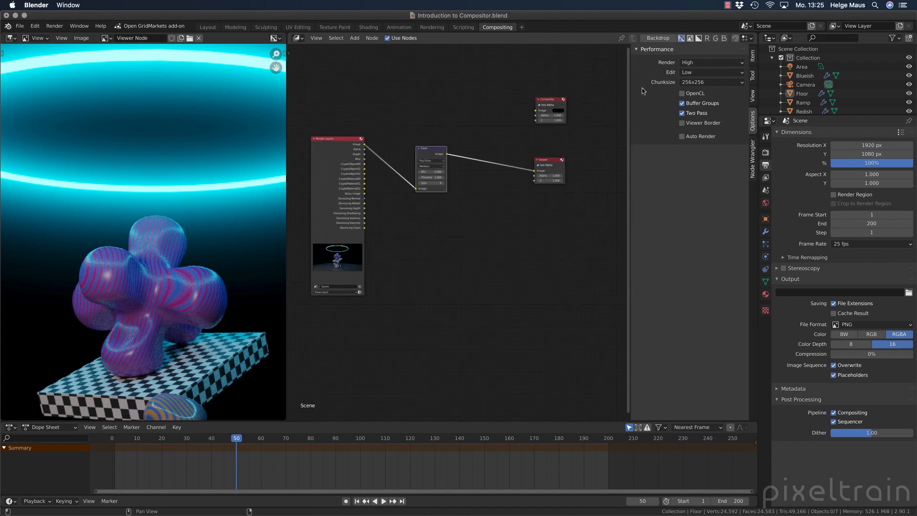
left_click(753, 56)
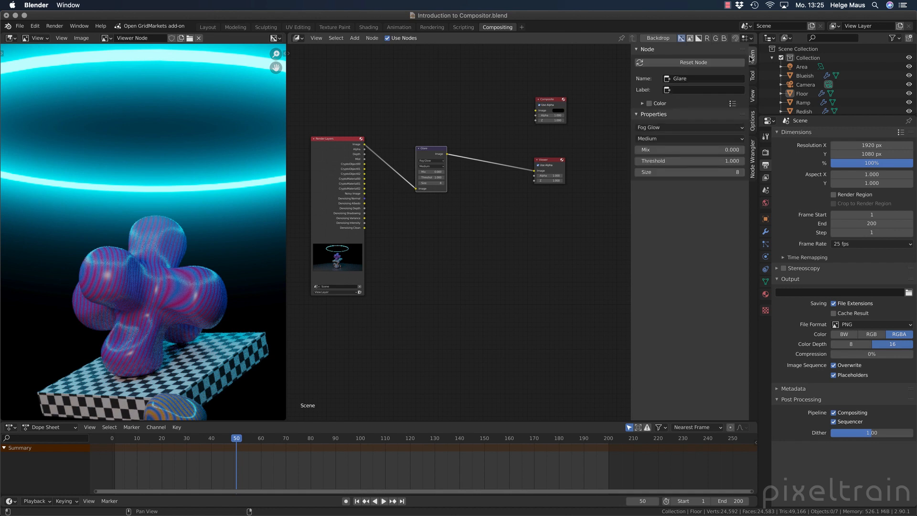
left_click(658, 115)
left_click(658, 115)
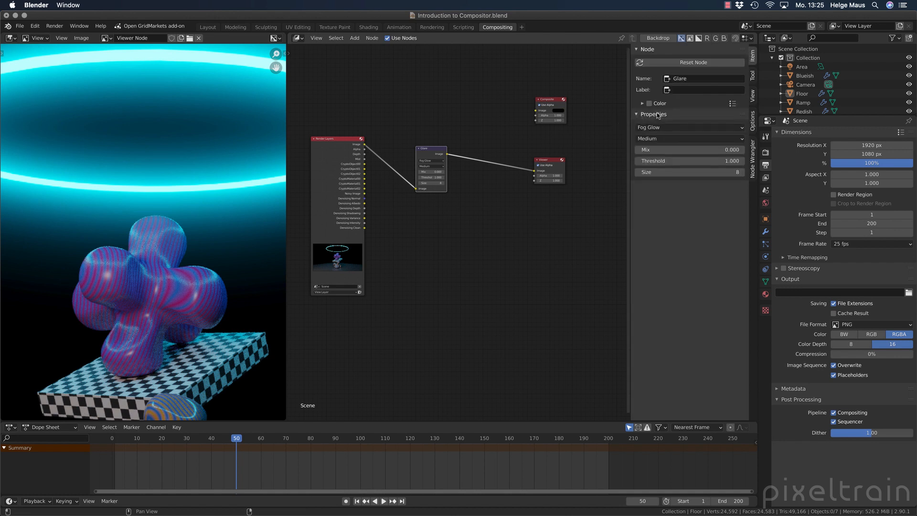
Set the Glare node's quality to Low and its size to 6.
scroll(460, 233, "down", 2)
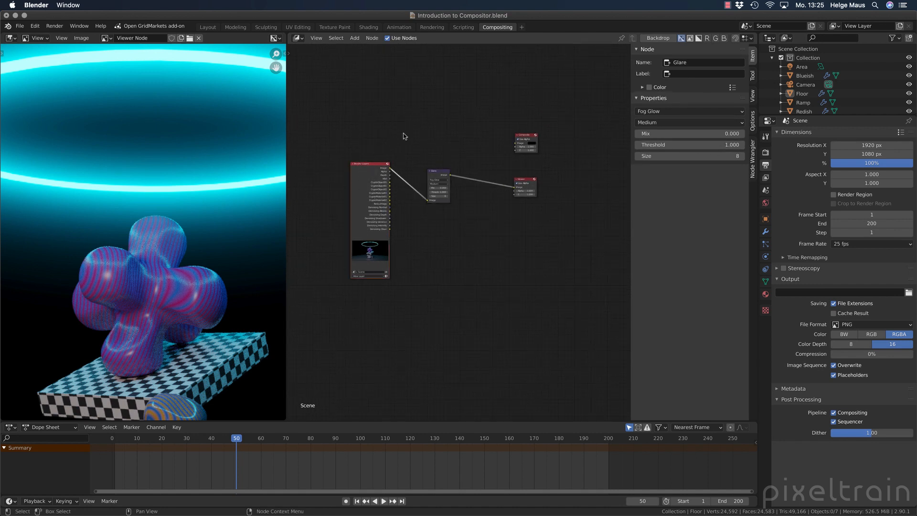
left_click_drag(406, 137, 444, 203)
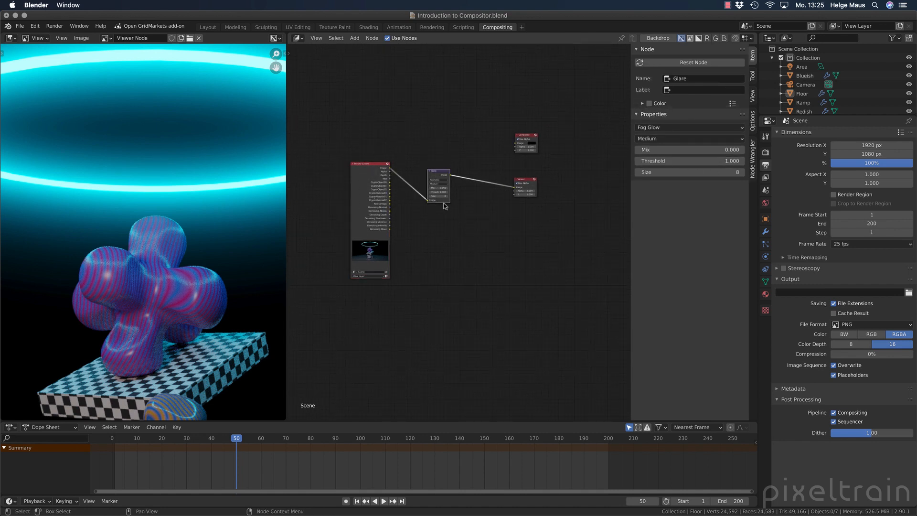
left_click(663, 138)
left_click(641, 169)
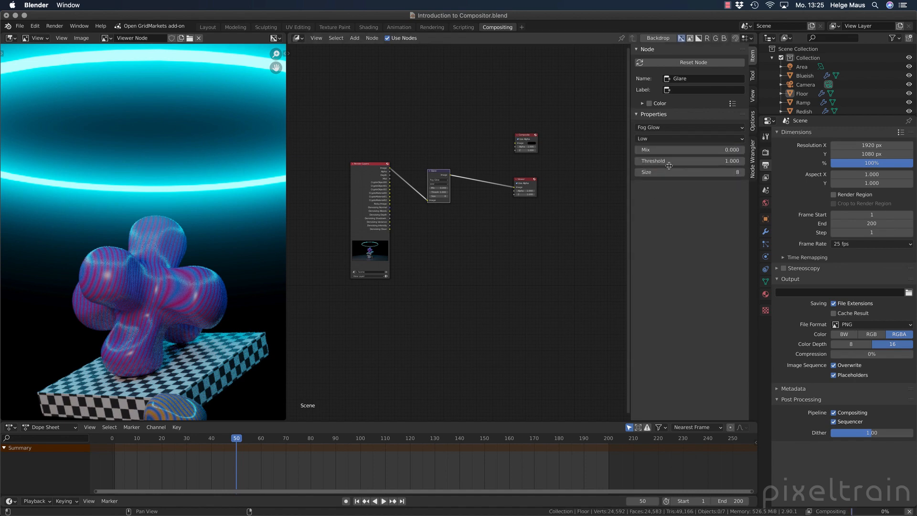
scroll(126, 188, "down", 1)
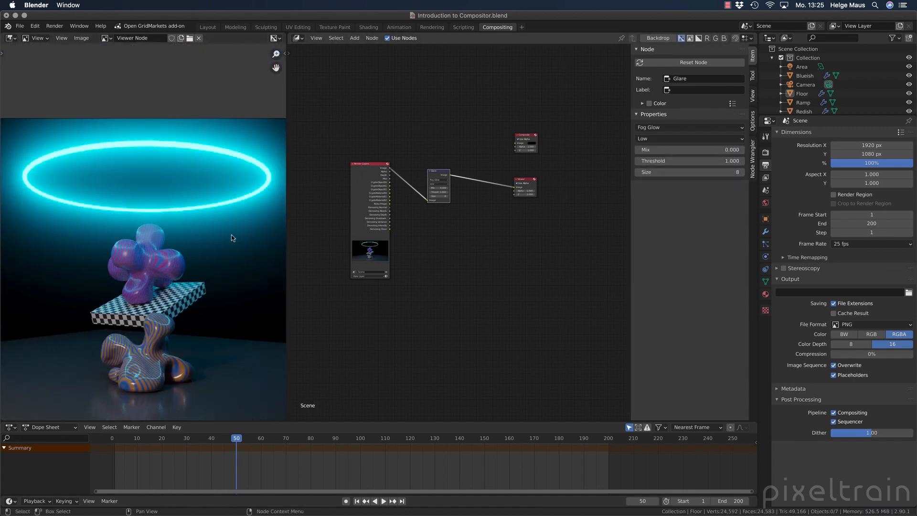
left_click_drag(679, 172, 662, 172)
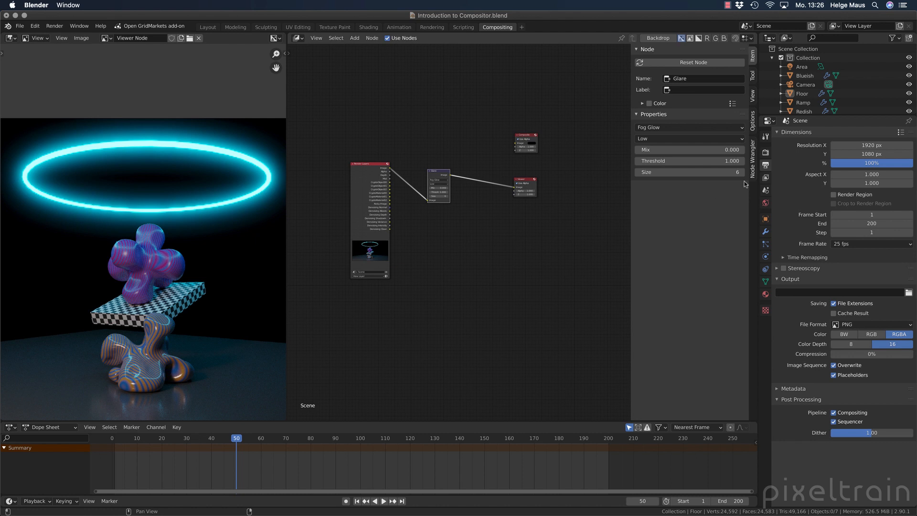
Enable a custom color for the Glare node and set it to cyan blue.
left_click(642, 103)
left_click(649, 104)
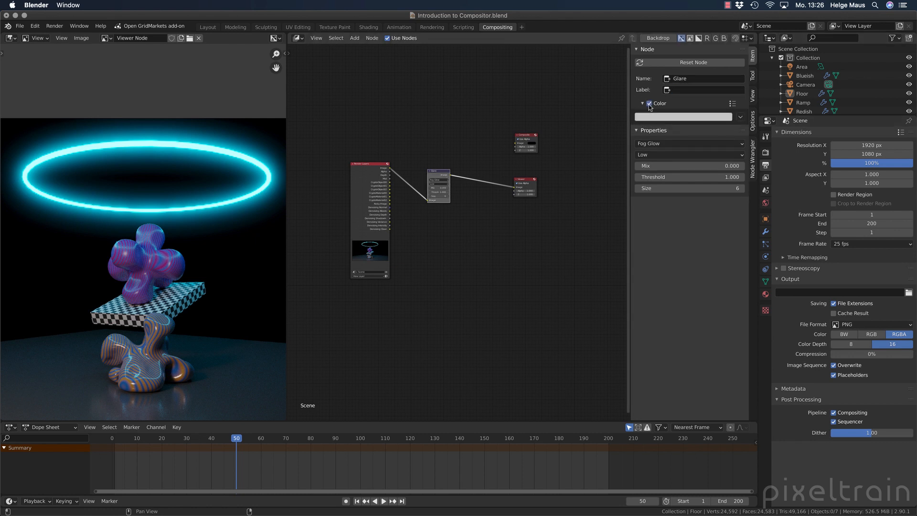
left_click(664, 116)
mouse_move(672, 158)
left_mouse_down()
mouse_move(701, 143)
mouse_move(677, 126)
left_mouse_up()
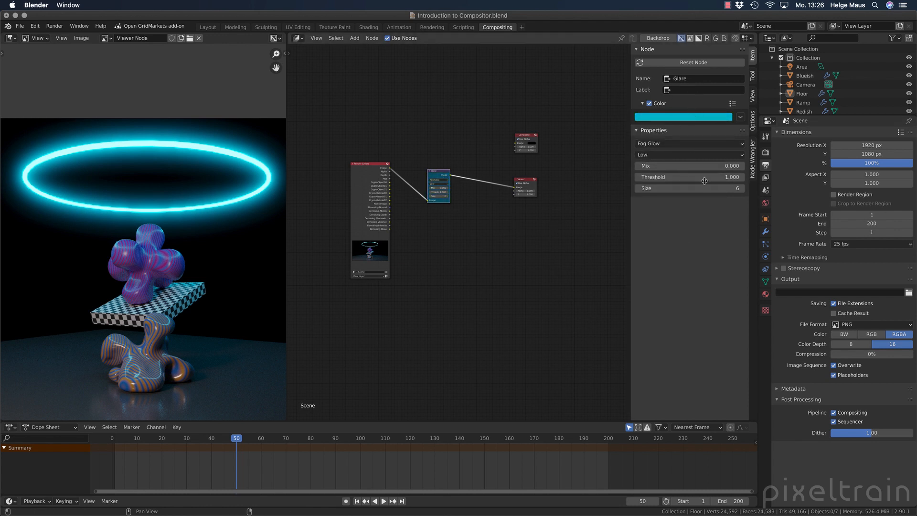
Move the Viewer node slightly down and closer to the Glare node in the node tree.
scroll(430, 216, "up", 2)
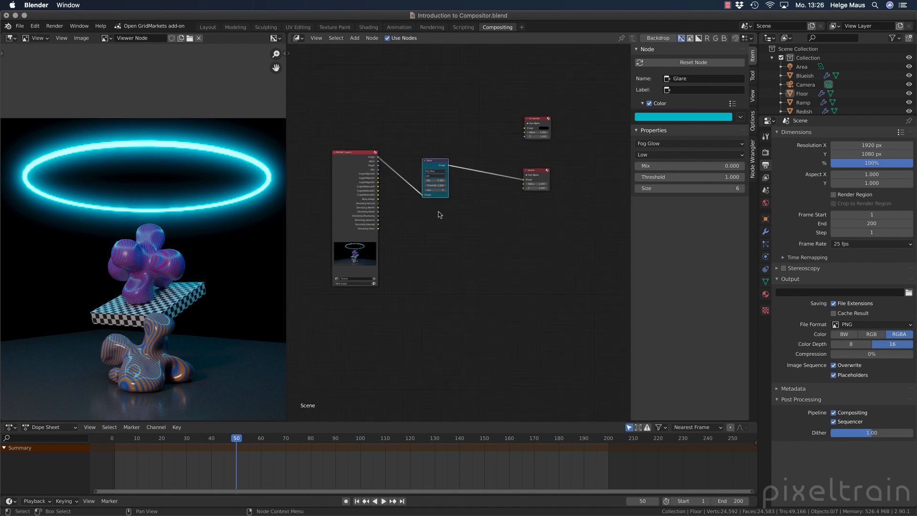
scroll(439, 214, "down", 1)
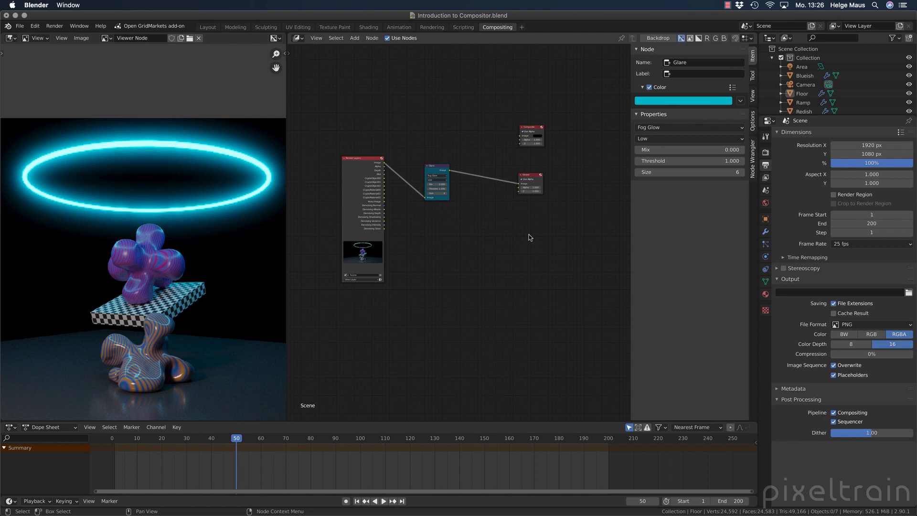
scroll(527, 233, "up", 2)
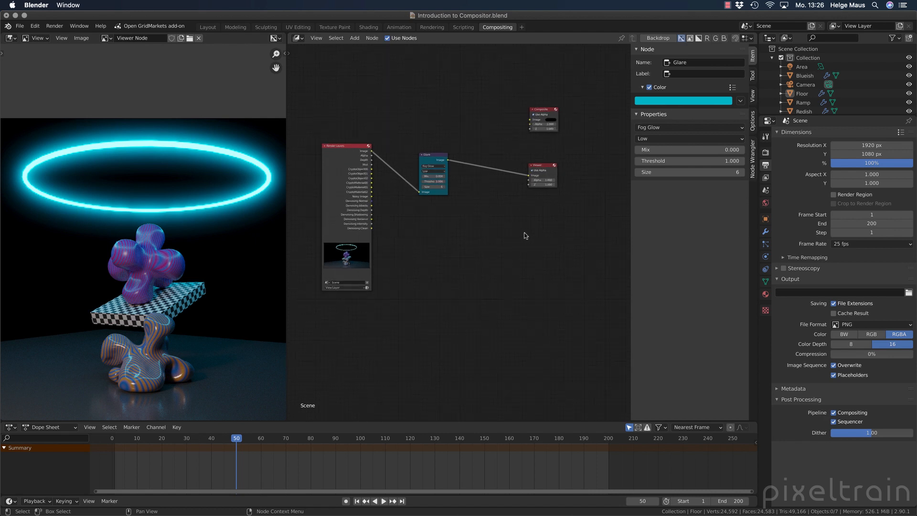
left_click_drag(549, 165, 536, 180)
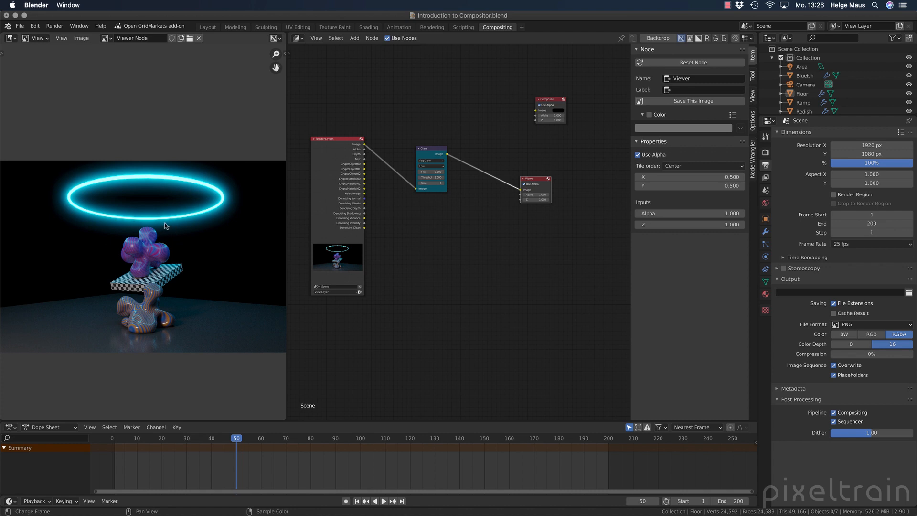
left_click(81, 38)
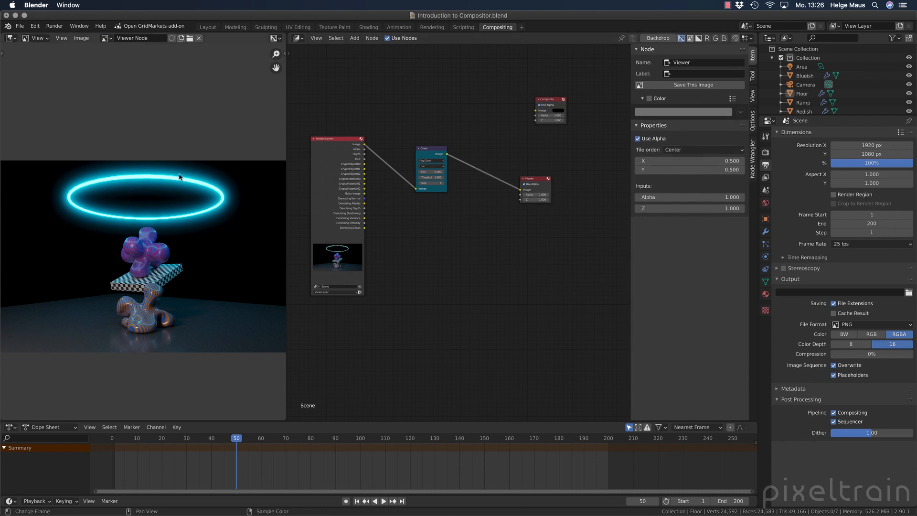
Set the Glare node's quality to High and its size to 9.
left_click(429, 149)
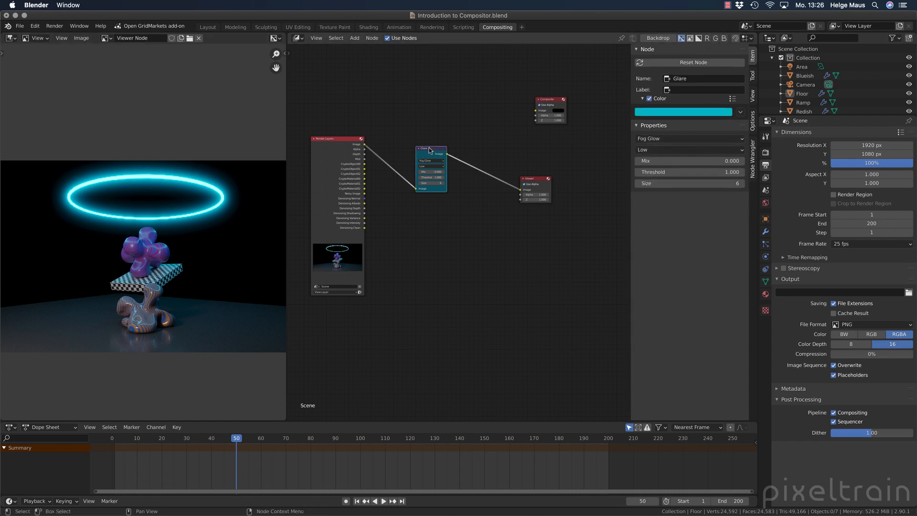
left_click(657, 155)
left_click(644, 164)
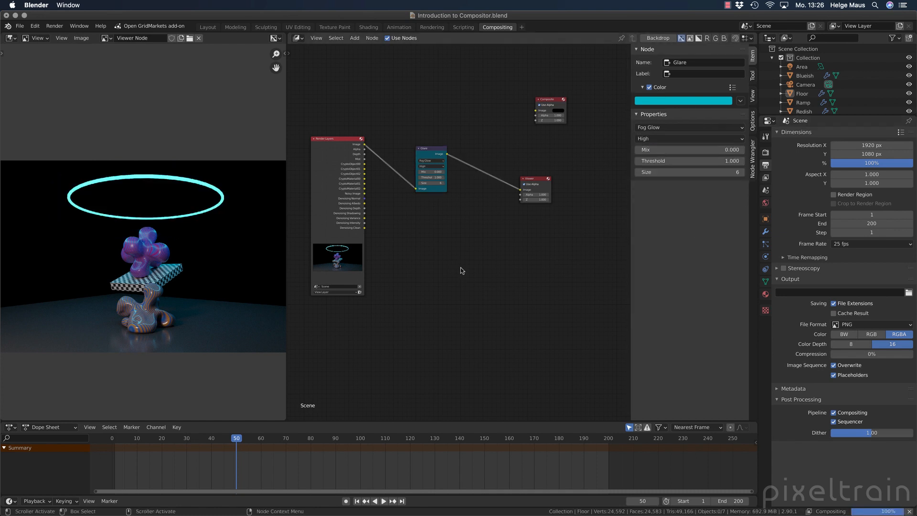
left_click(696, 172)
type("12")
key("Return")
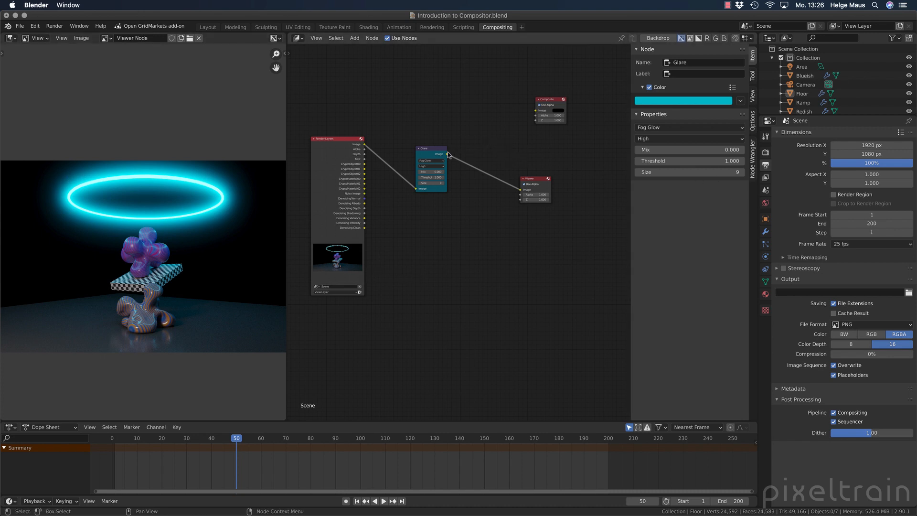
Connect the Glare node's Image output to the Composite node's Image input, and save the file from the Layout workspace.
left_click_drag(448, 154, 535, 111)
left_click(551, 103)
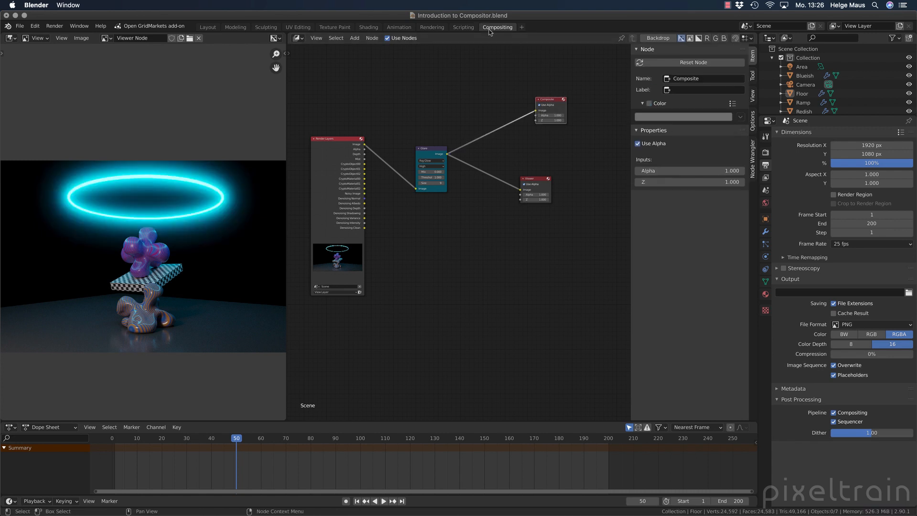
left_click(208, 27)
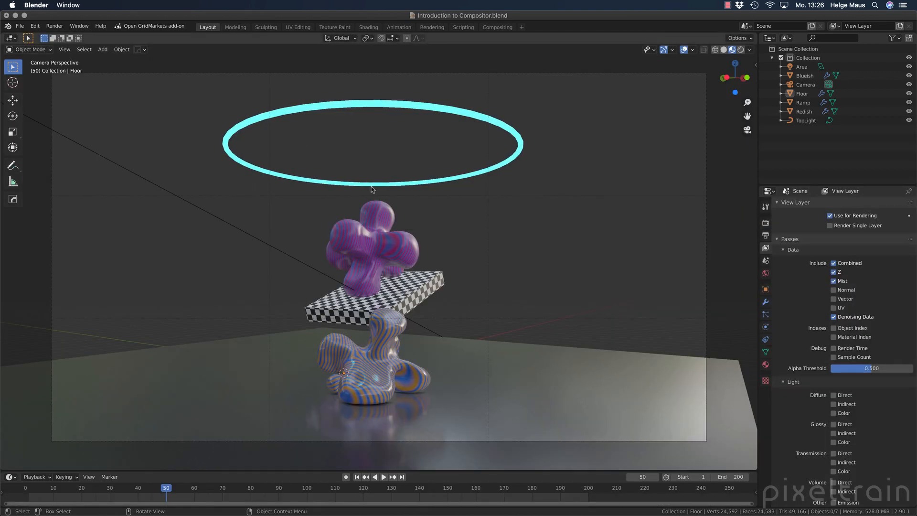
key("super+s")
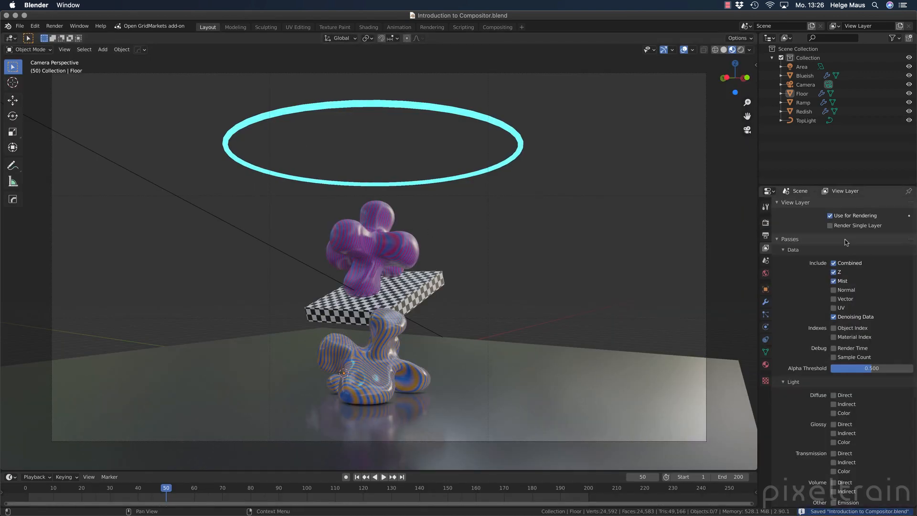
Browse for the render output location in comp_out and create and enter a new folder named Animation_with_Glow.
left_click(766, 235)
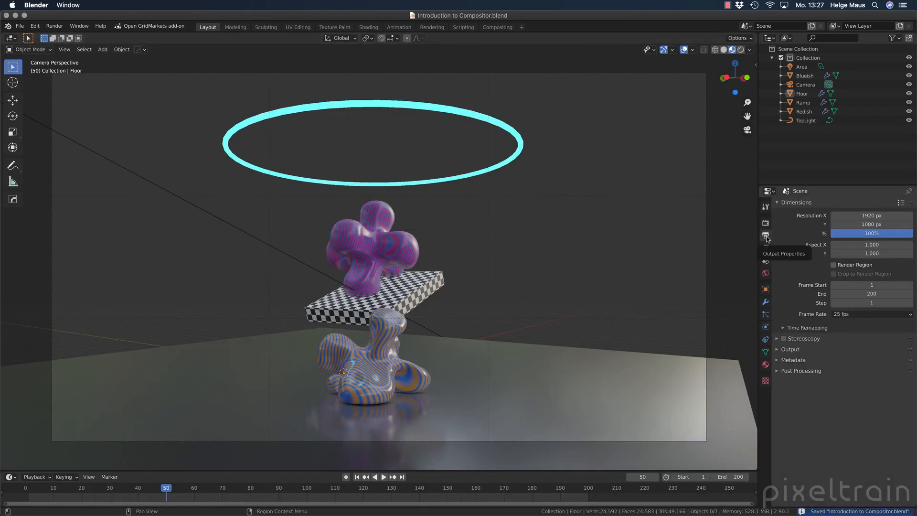
left_click(779, 349)
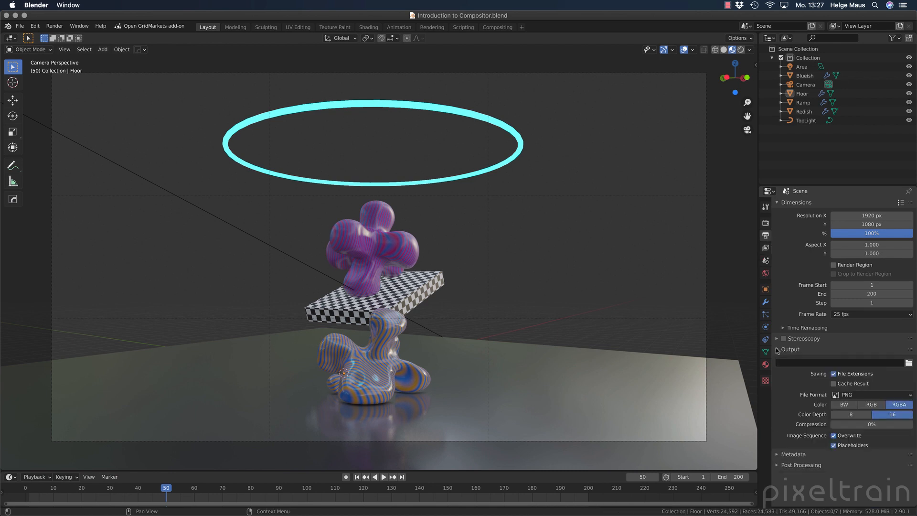
left_click(908, 363)
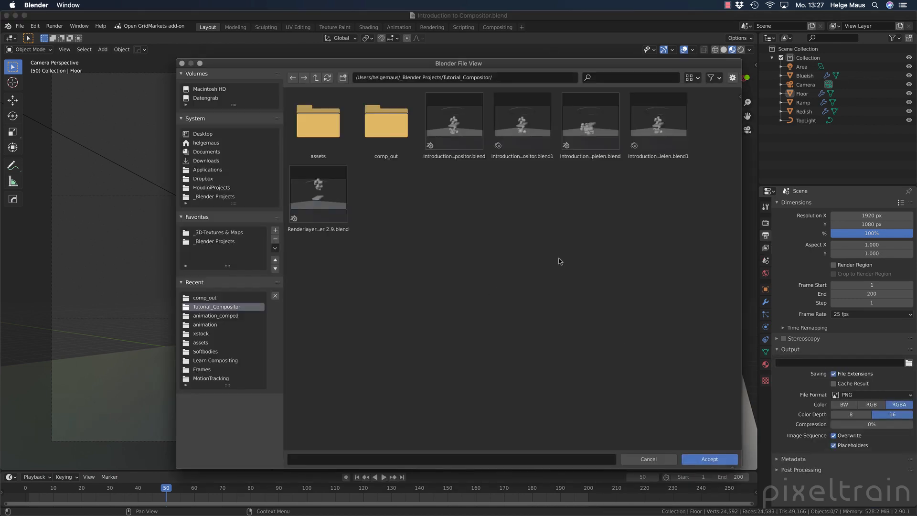
double_click(386, 126)
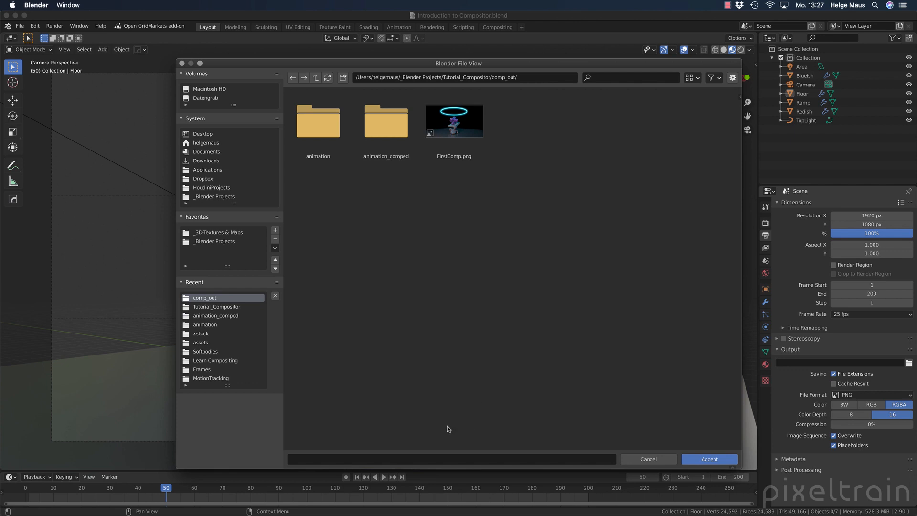
left_click(343, 77)
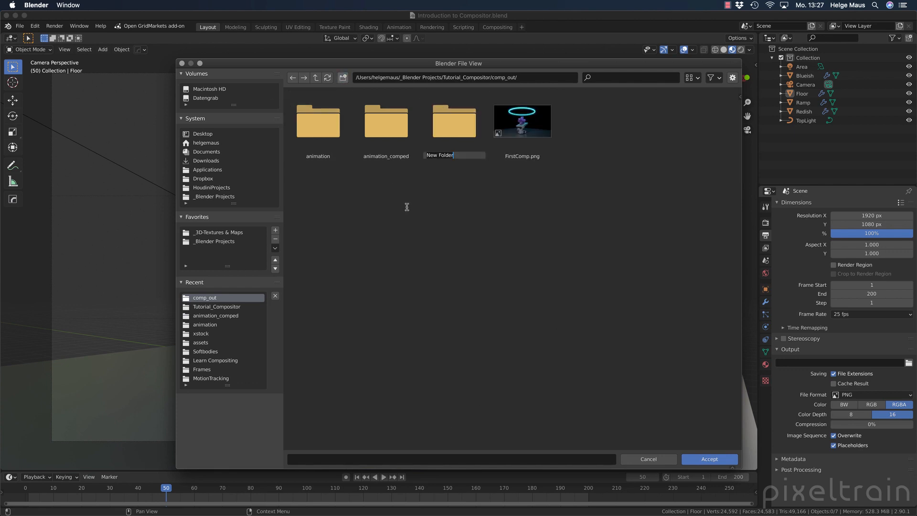
type("Animation_with_Glow")
key("Return")
double_click(372, 132)
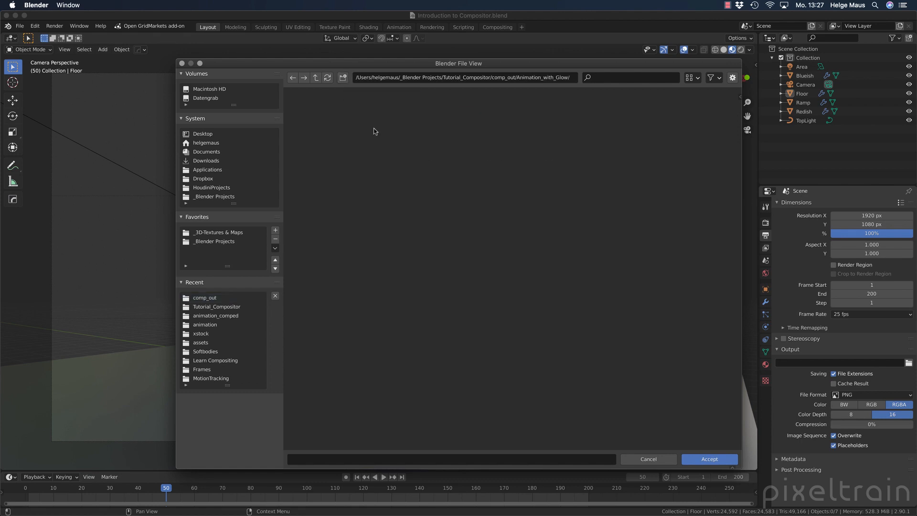
Name the output frames Animation.####.exr and accept the output path.
left_click(342, 462)
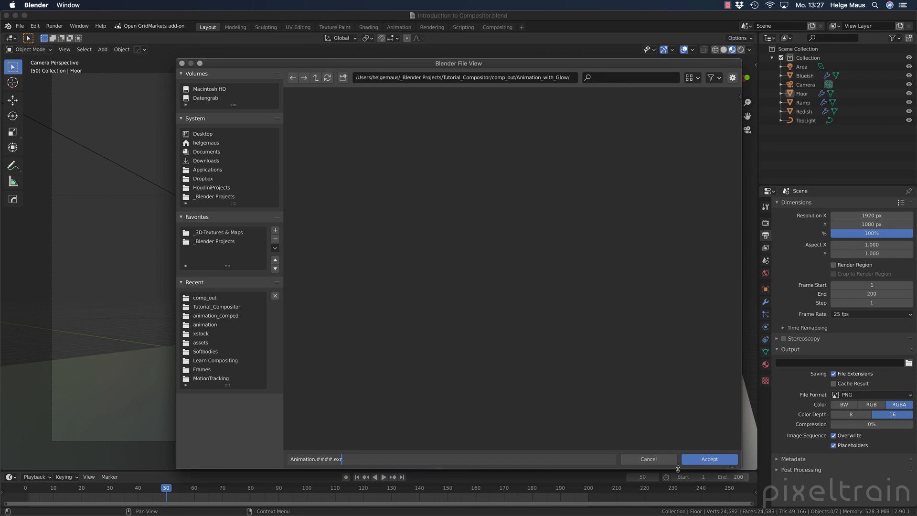
left_click(711, 464)
left_click(710, 460)
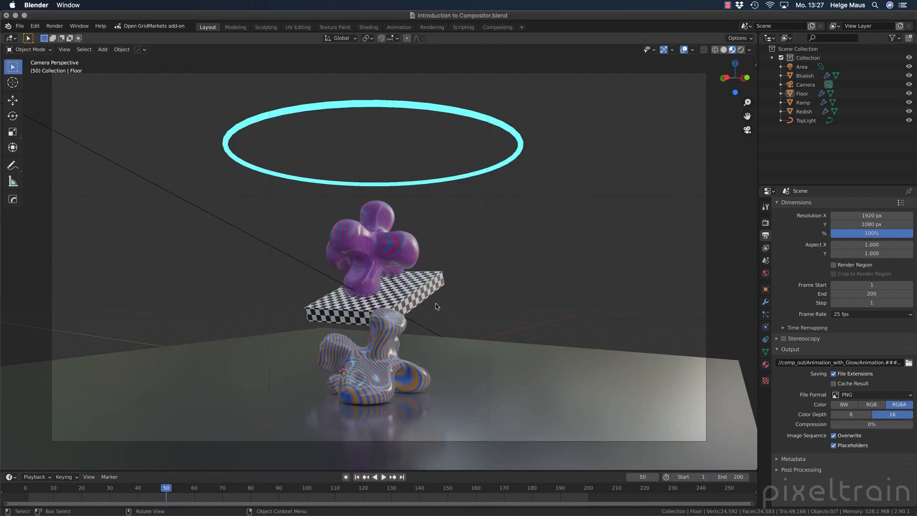
Set the output file format to OpenEXR MultiLayer and save the project file.
left_click(871, 395)
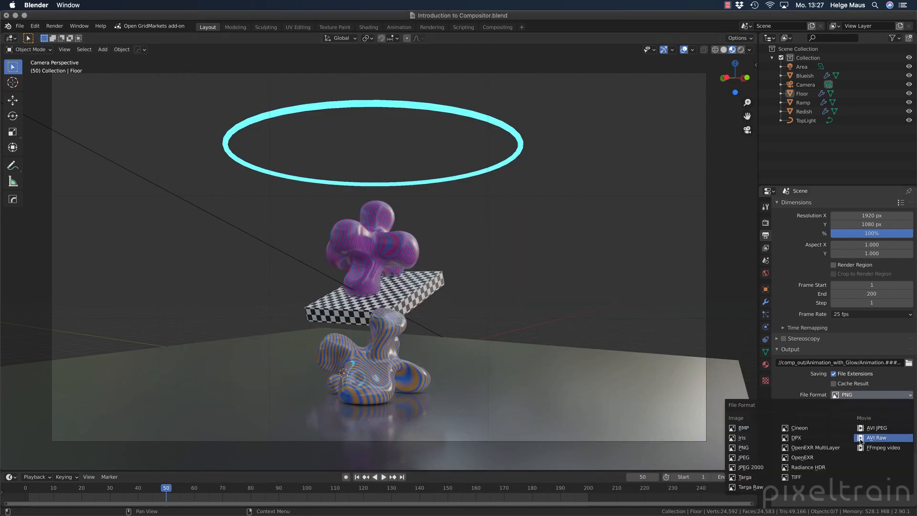
left_click(817, 449)
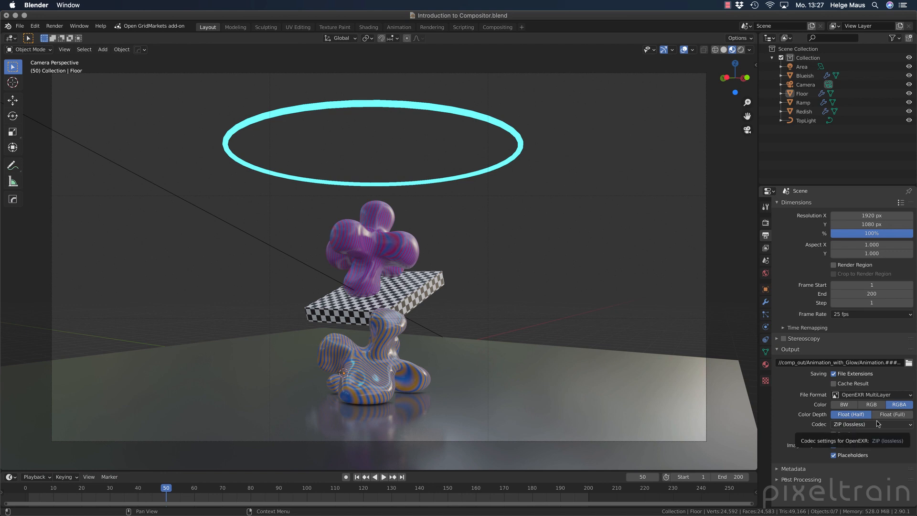
key("super+s")
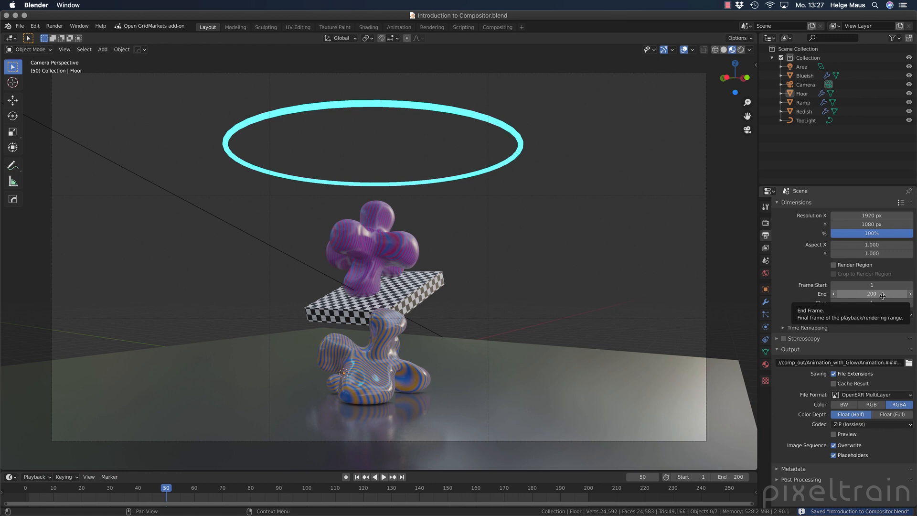
Start rendering the full animation.
left_click(60, 29)
left_click(60, 45)
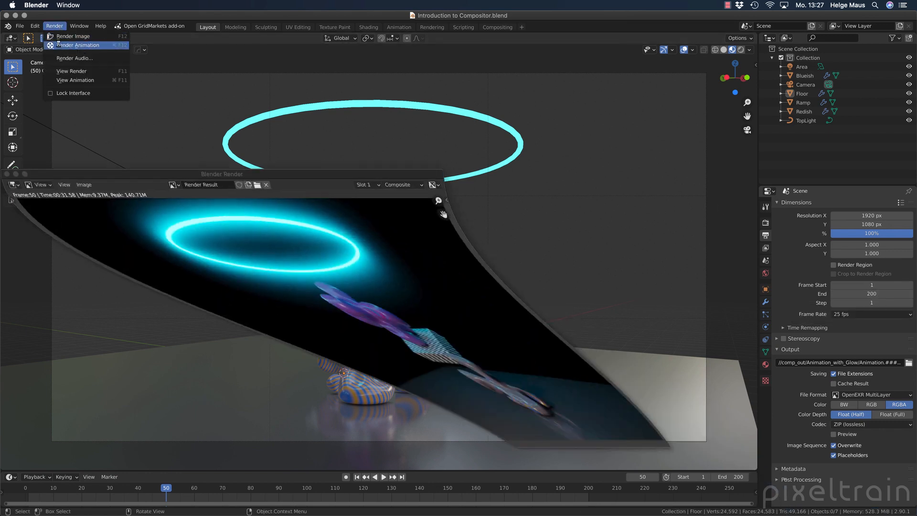